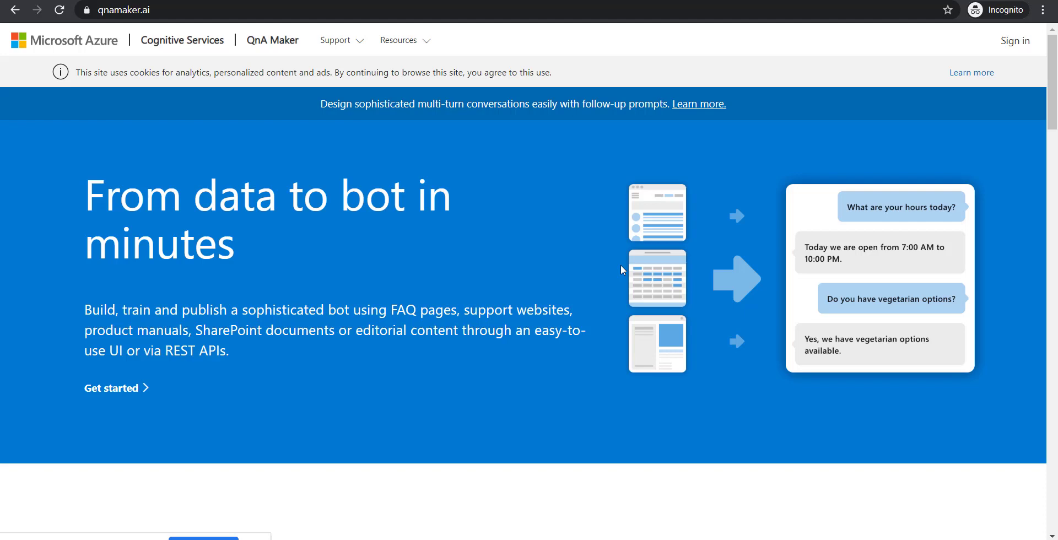
pyautogui.scroll(-3, 590, 371)
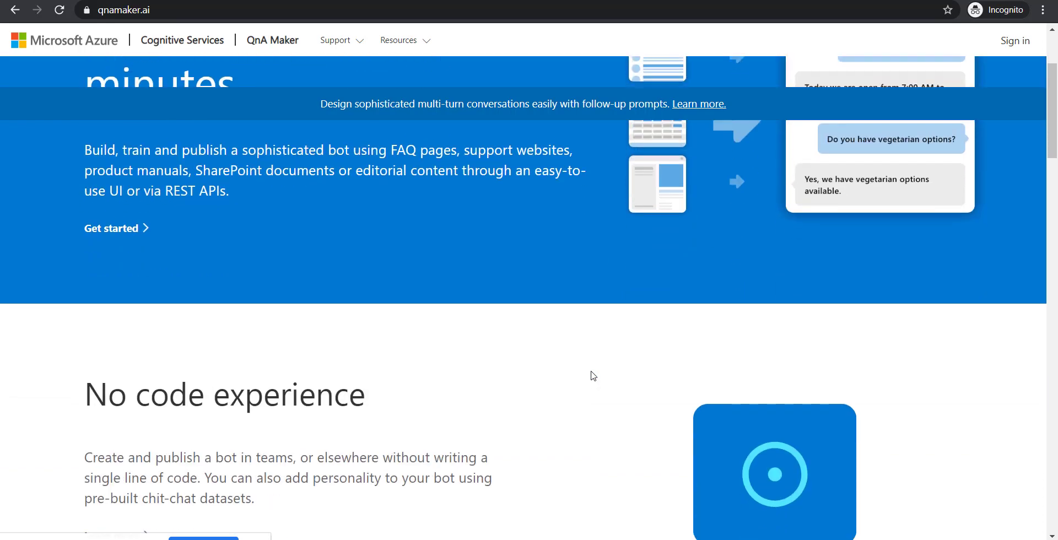
pyautogui.scroll(-5, 593, 376)
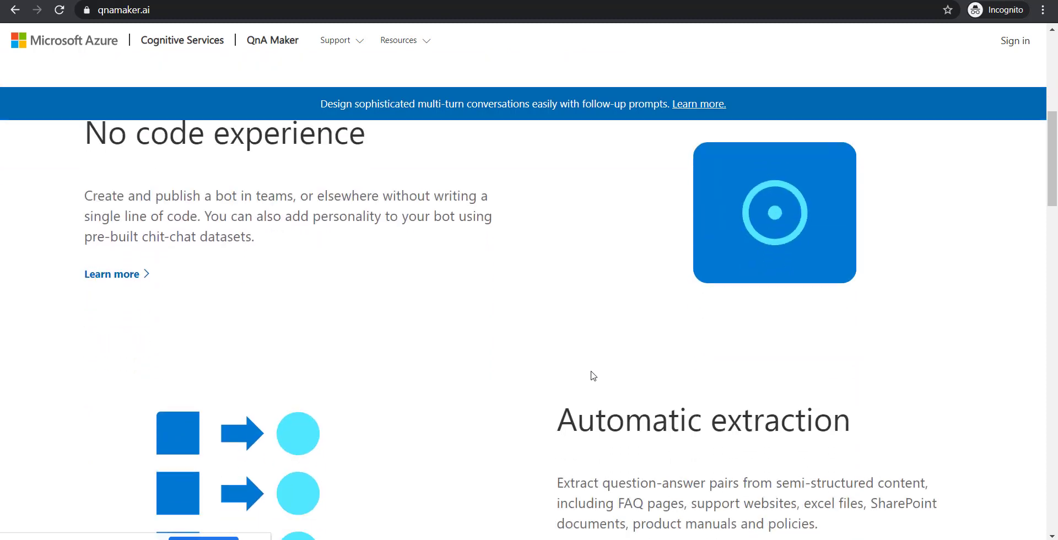
pyautogui.scroll(2, 591, 376)
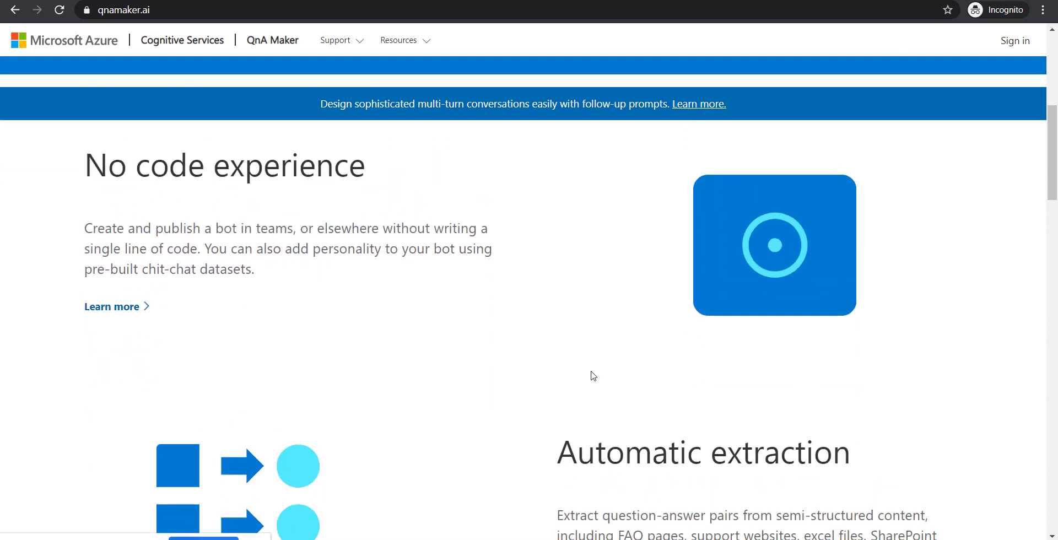
pyautogui.scroll(-6, 593, 396)
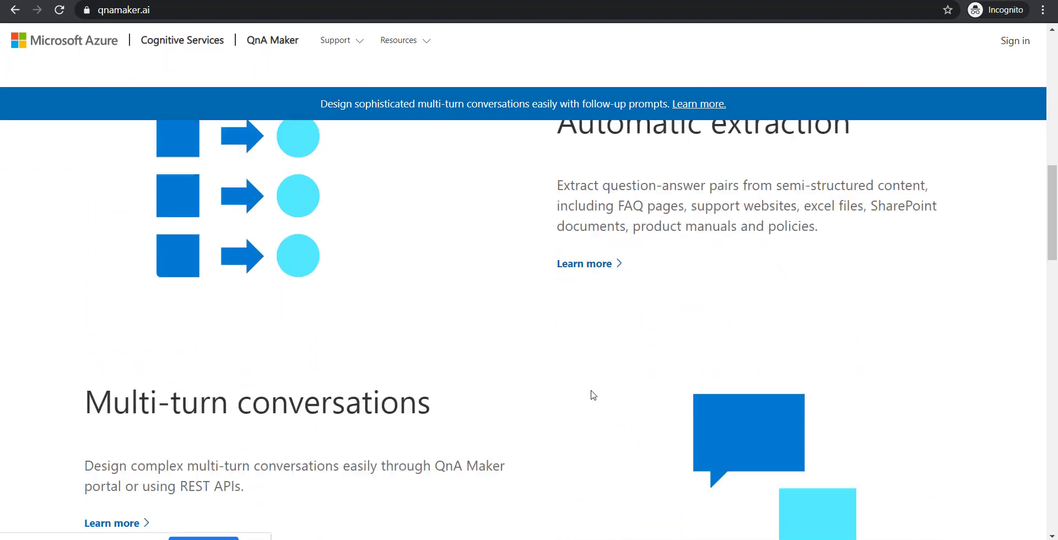
pyautogui.scroll(-8, 593, 395)
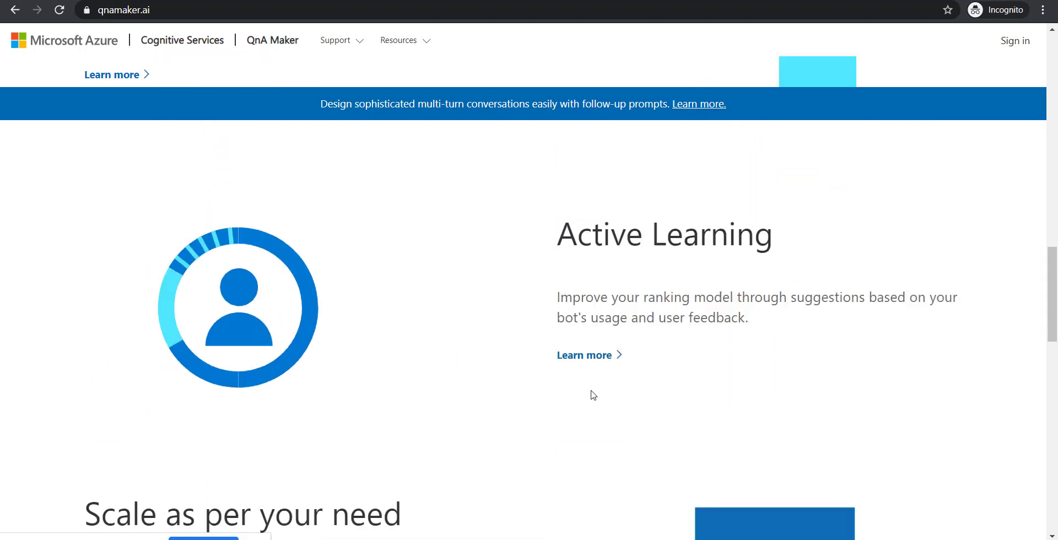
pyautogui.scroll(-7, 593, 395)
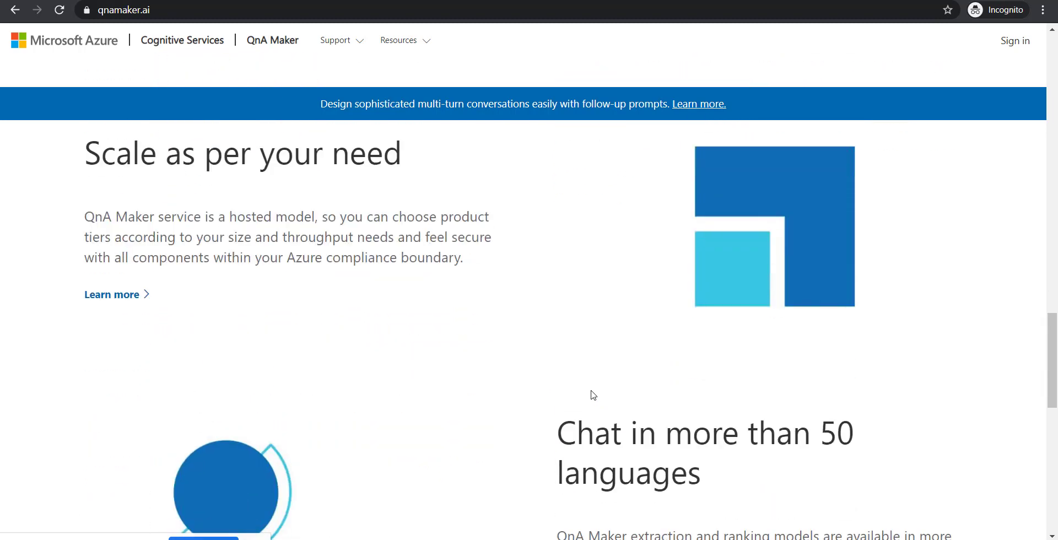
pyautogui.scroll(-13, 593, 395)
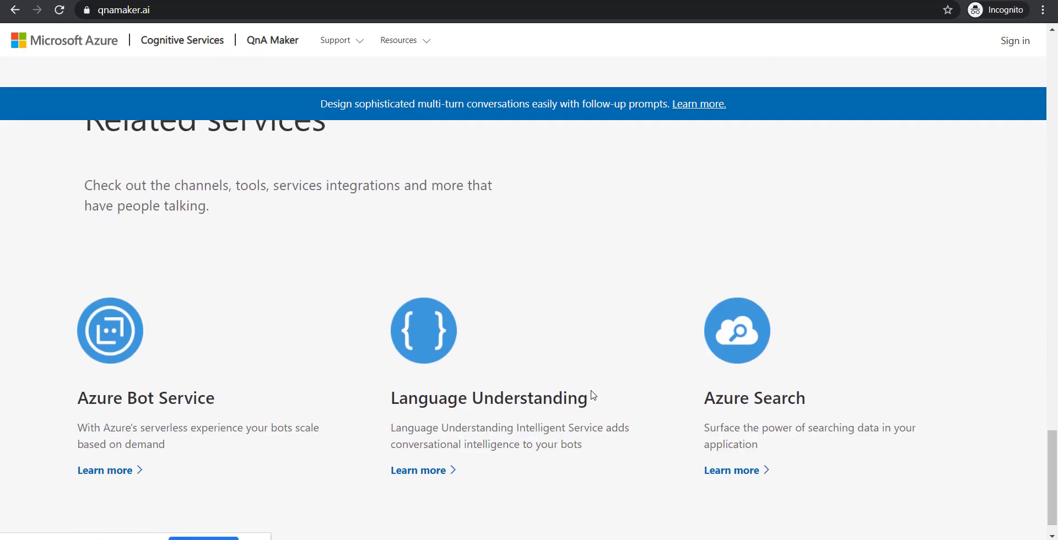
pyautogui.scroll(20, 593, 395)
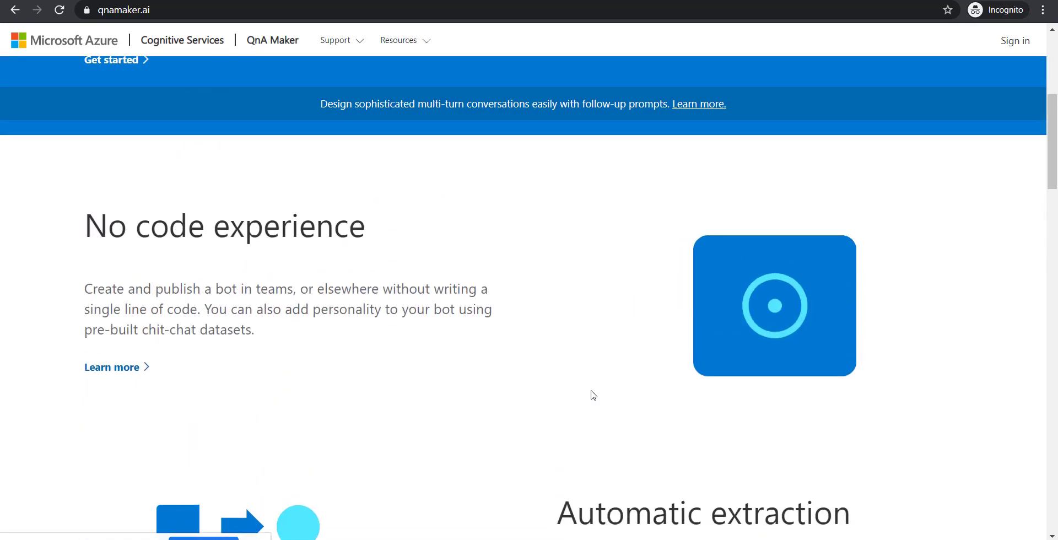
pyautogui.scroll(6, 593, 395)
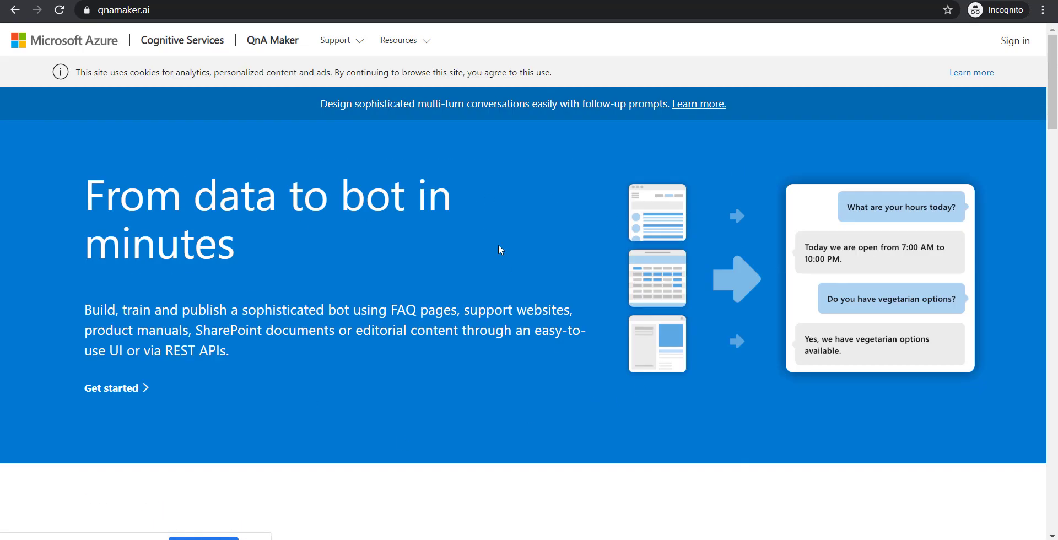
# - Sign in to QnA Maker with the Microsoft account e-mail and password, choosing to stay signed in
pyautogui.click(1008, 47)
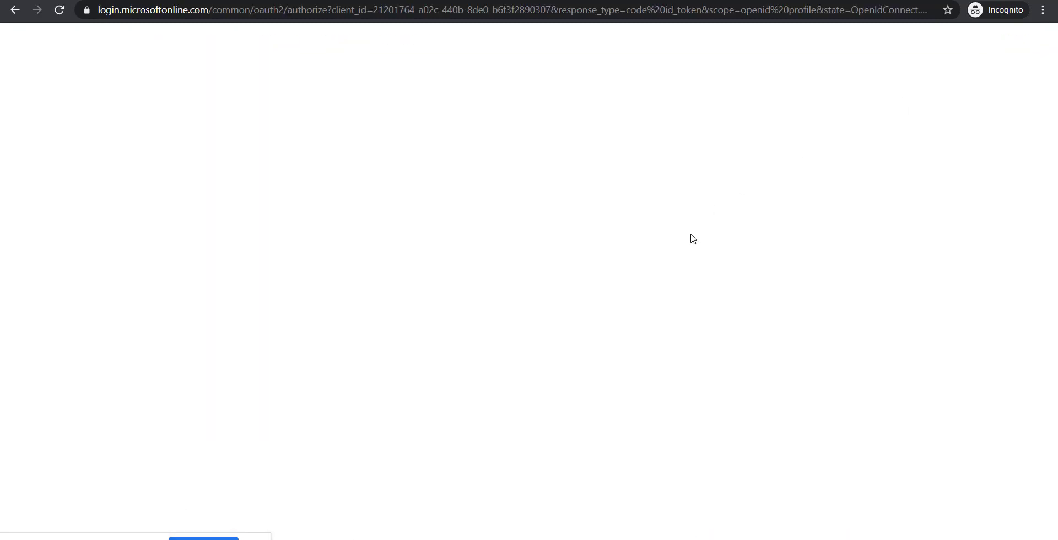
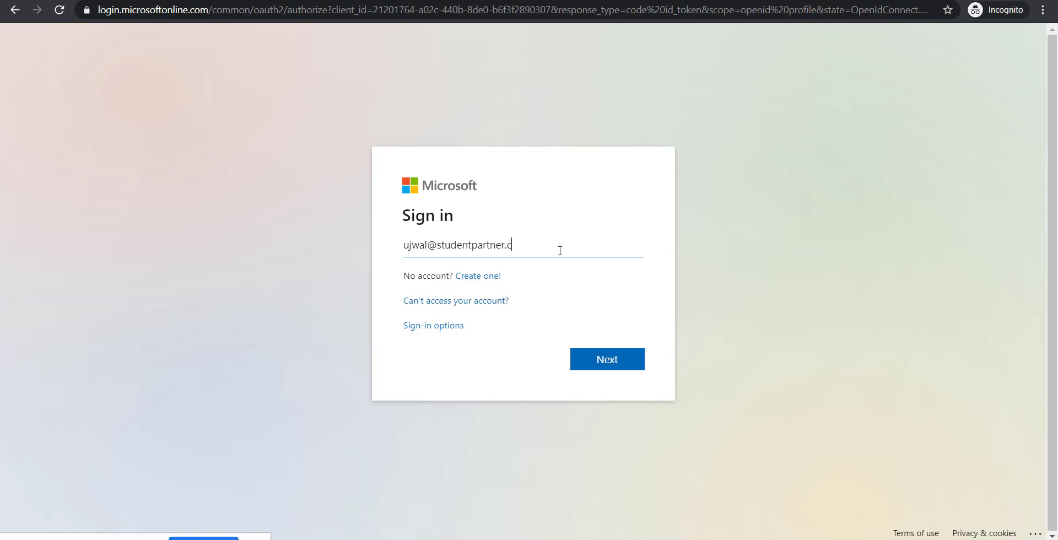
pyautogui.press('Return')
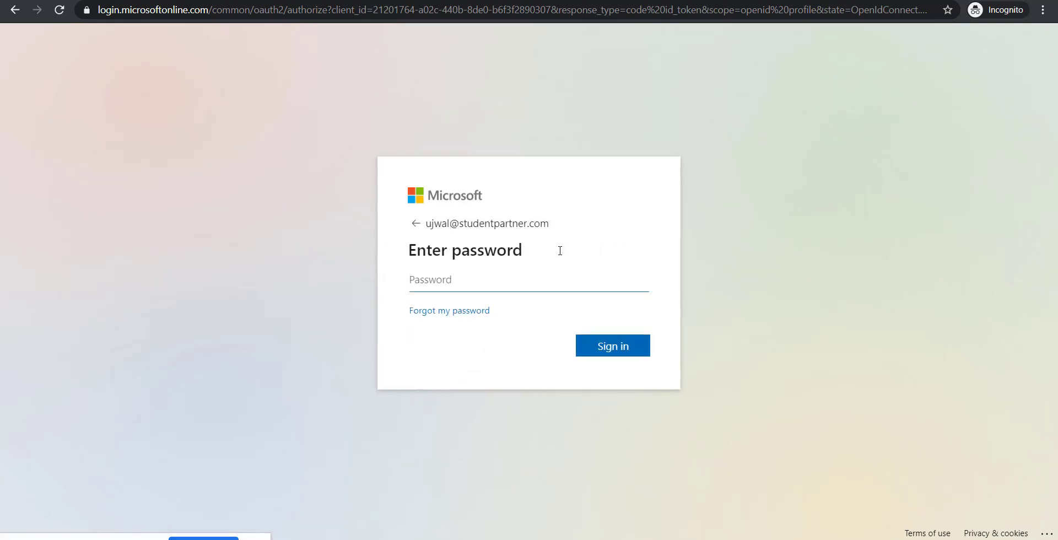
pyautogui.write('••••••••••••••')
pyautogui.press('Return')
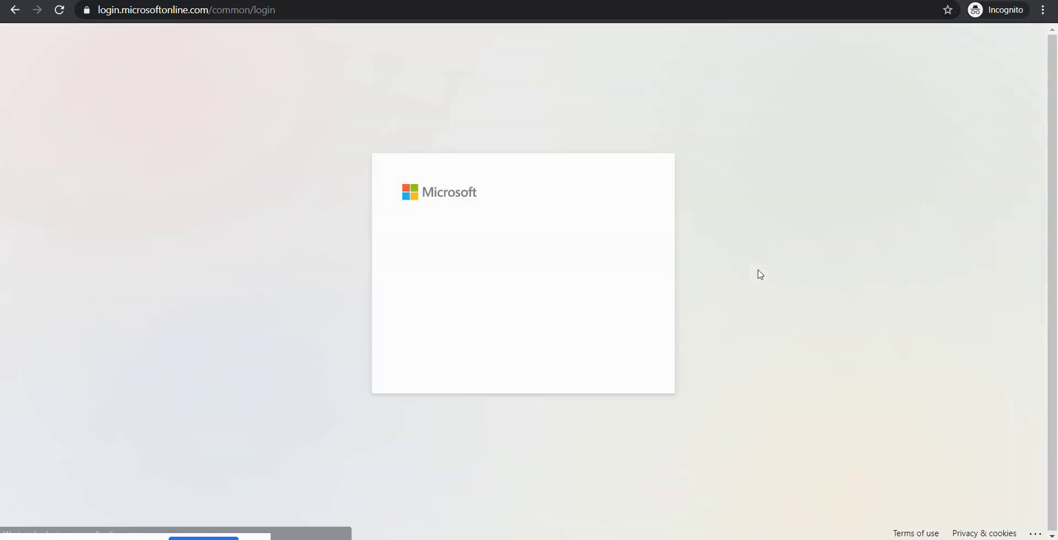
pyautogui.click(638, 355)
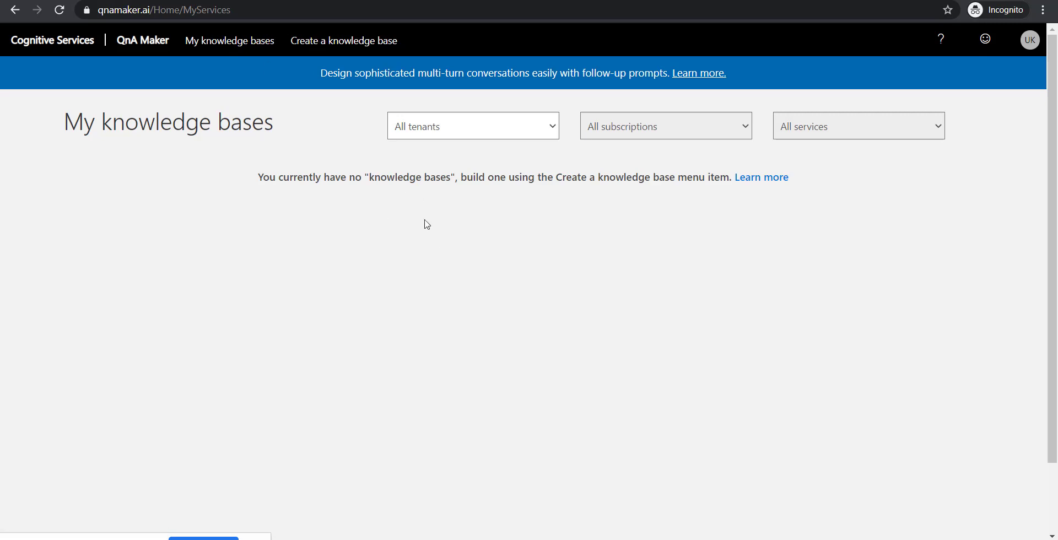
# - From the Create a knowledge base page, launch the Azure form for a new QnA service
pyautogui.click(366, 47)
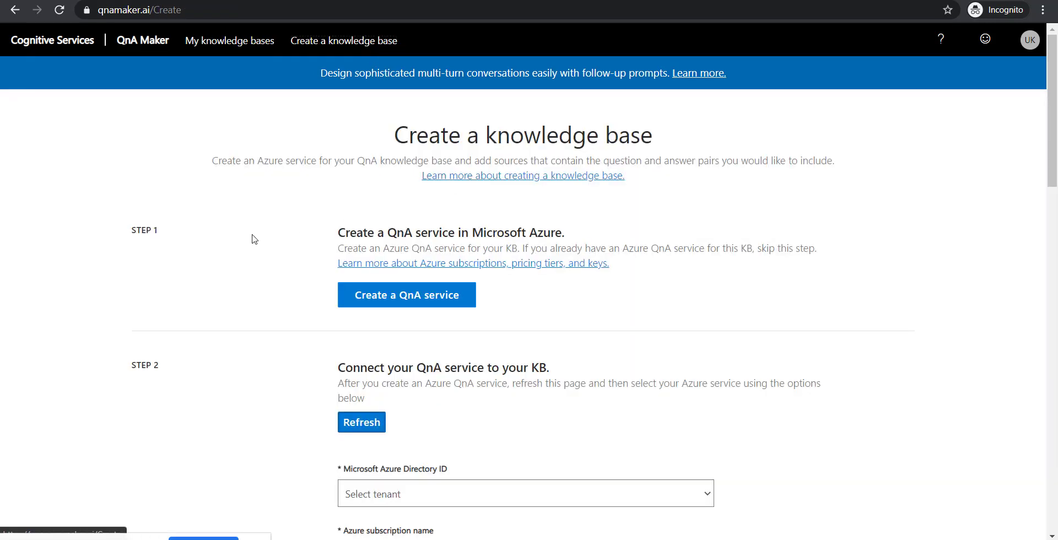
pyautogui.rightClick(253, 238)
pyautogui.click(155, 212)
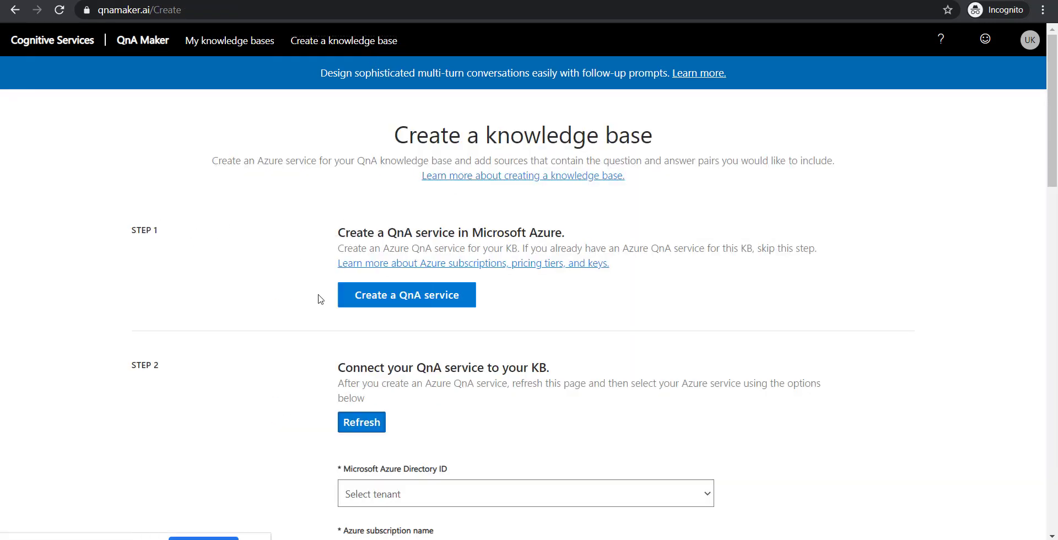
pyautogui.click(385, 303)
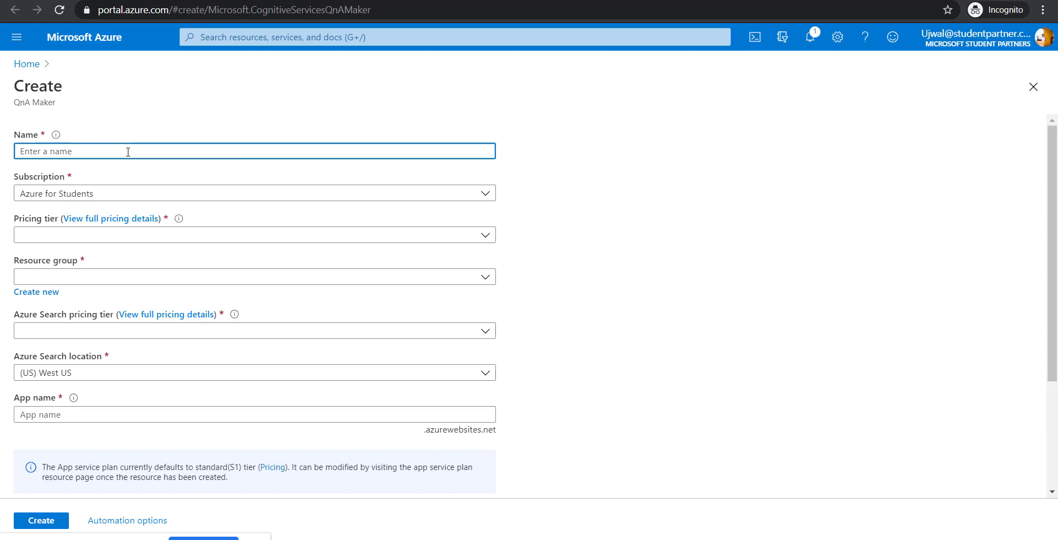
# - Name the service 'atmanirbhar' with the Visual Studio Enterprise subscription and F0 pricing tier
pyautogui.write('atmanirbhar')
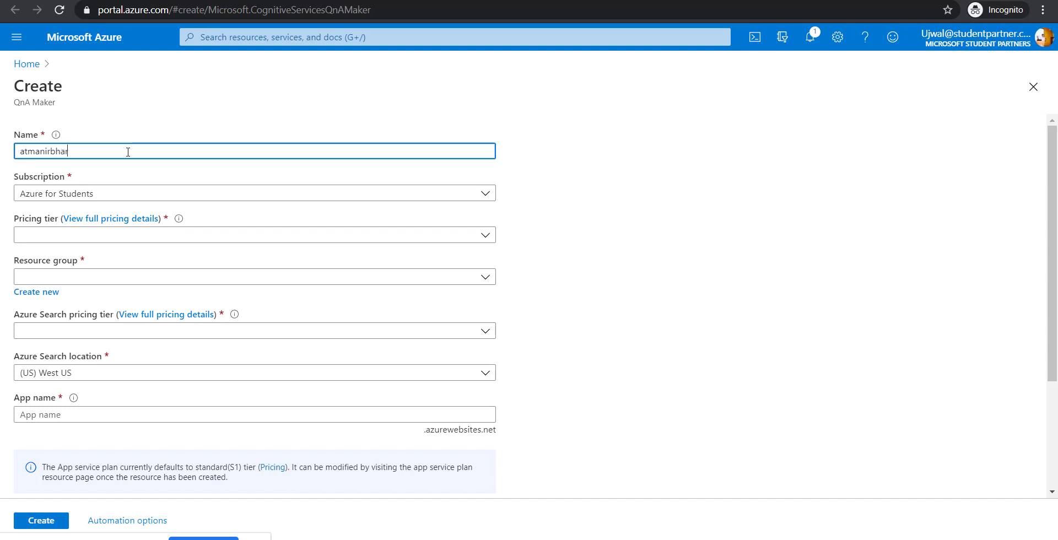
pyautogui.click(461, 193)
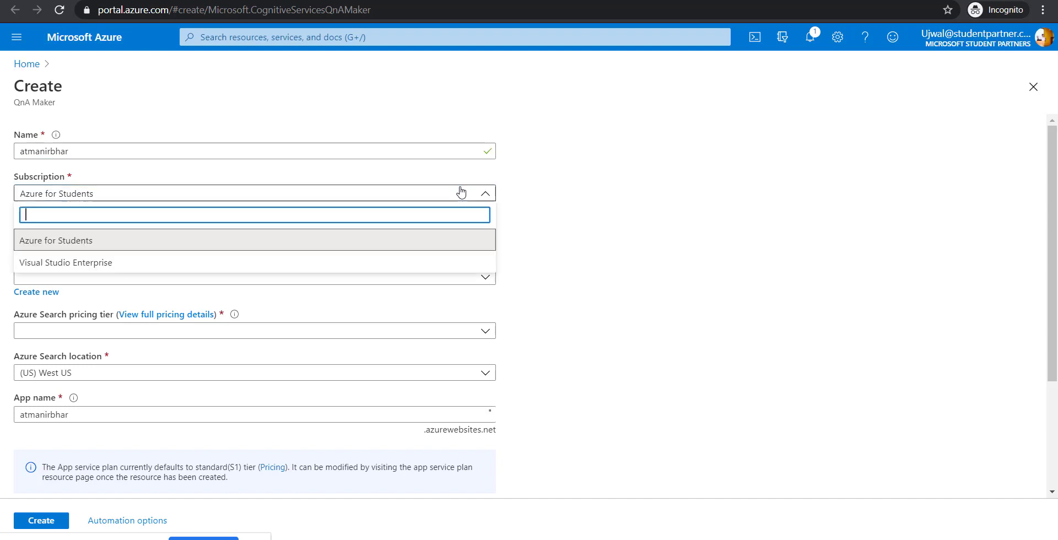
pyautogui.click(429, 261)
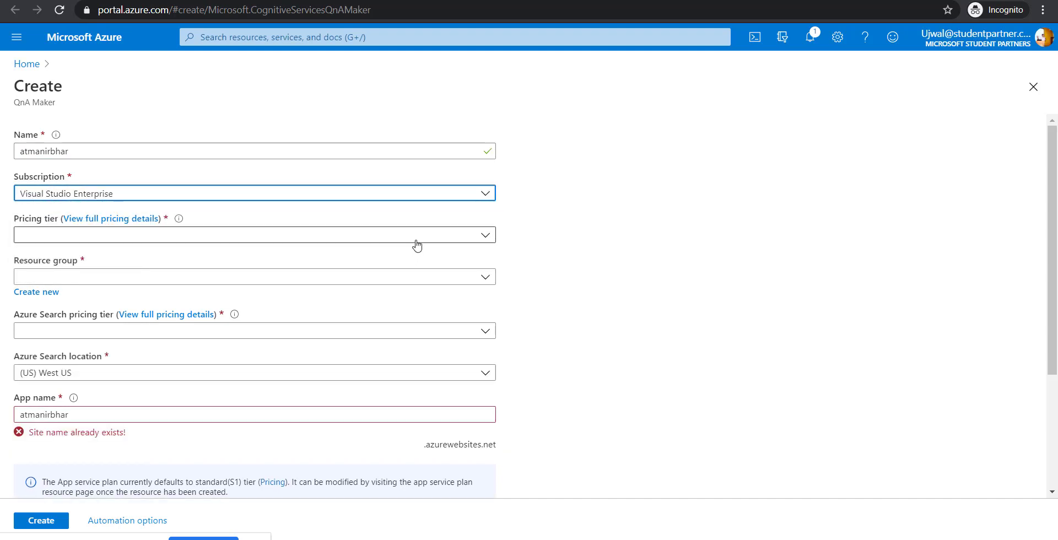
pyautogui.click(416, 238)
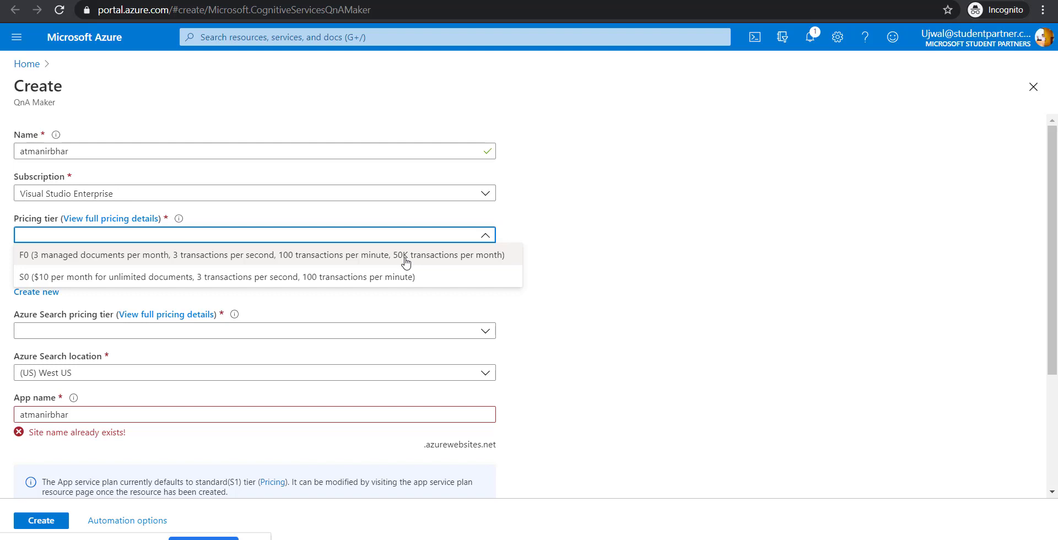
pyautogui.click(406, 261)
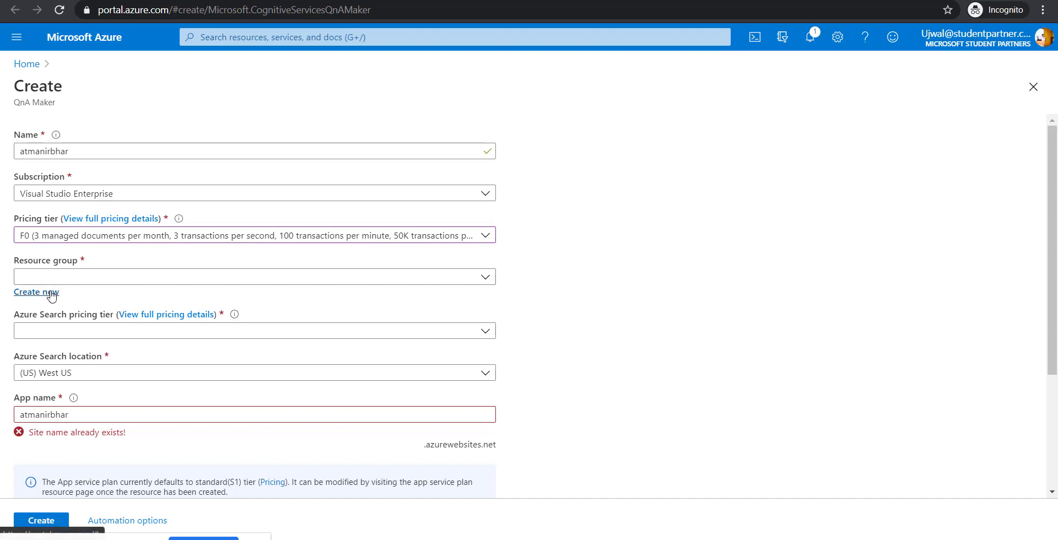
# - Create a new resource group named 'chatbot' for the service
pyautogui.click(229, 277)
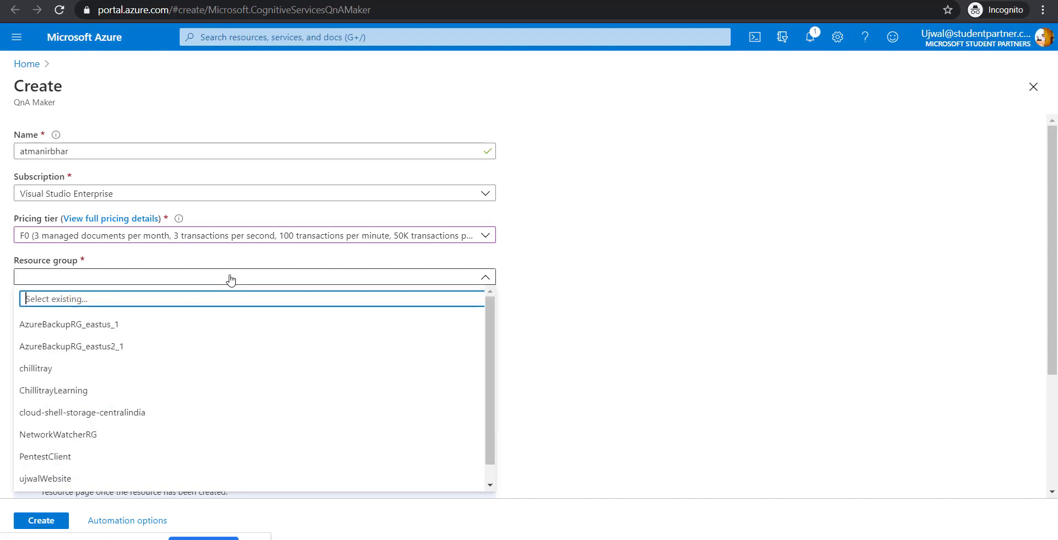
pyautogui.click(420, 279)
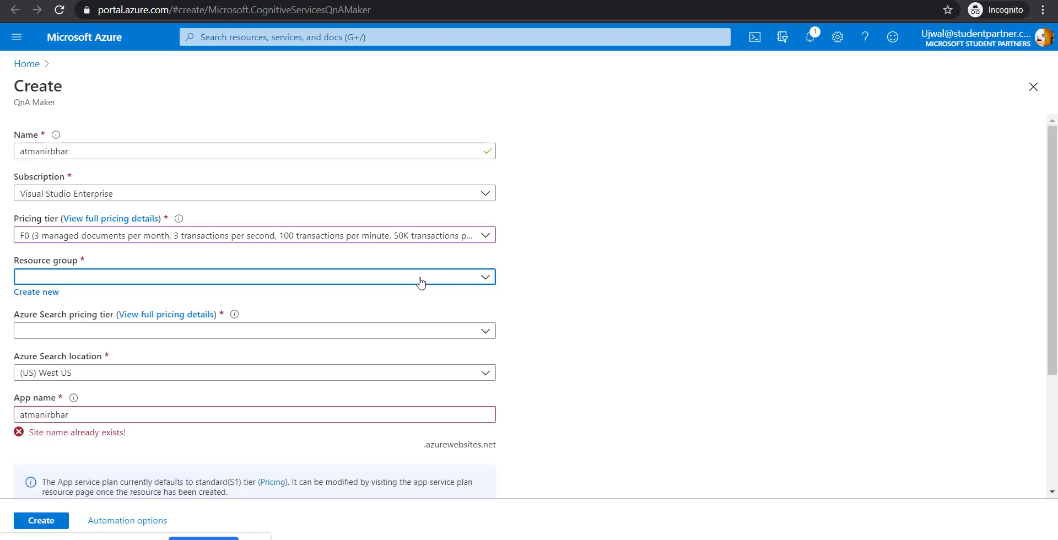
pyautogui.click(59, 293)
pyautogui.write('ch')
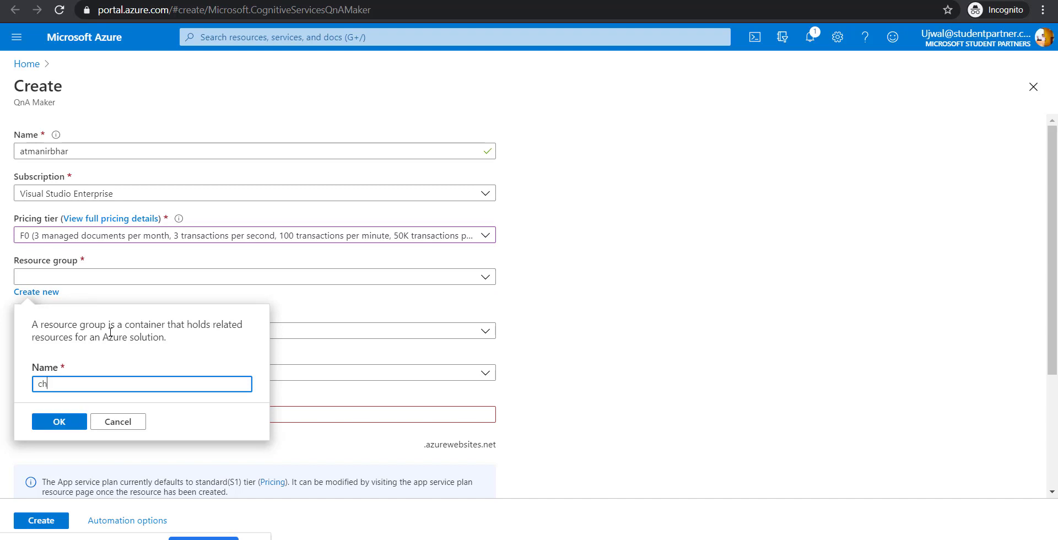
pyautogui.write('atbot')
pyautogui.click(68, 423)
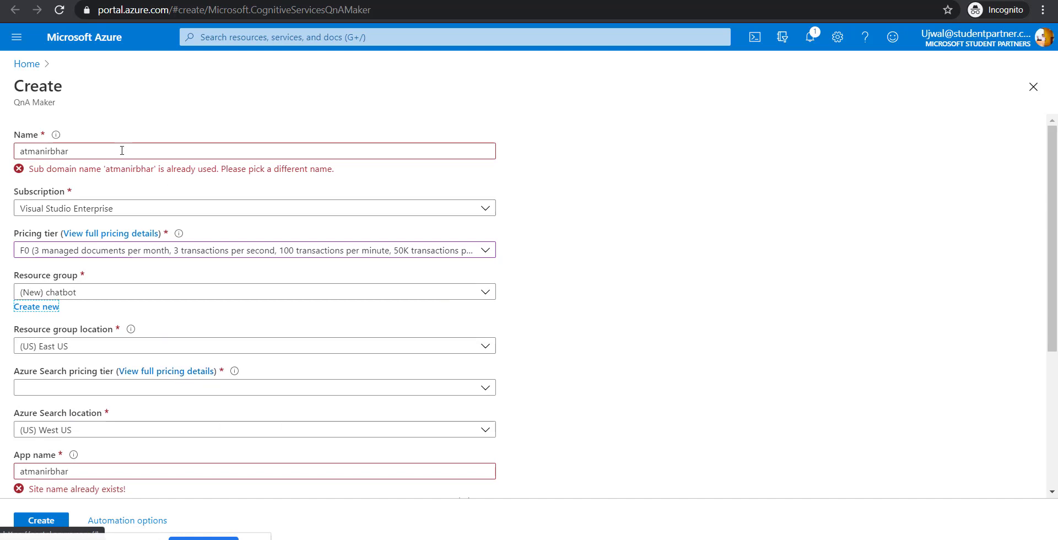
# - Rename the already-taken service name to 'glugbot'
pyautogui.click(122, 153)
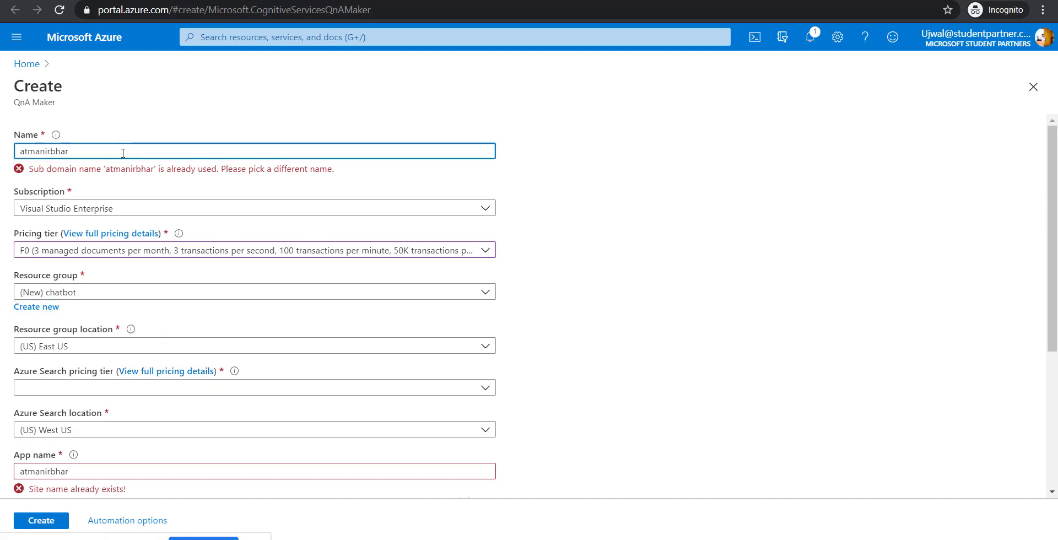
pyautogui.press('BackSpace')
pyautogui.press('BackSpace')
pyautogui.press('BackSpace')
pyautogui.press('BackSpace')
pyautogui.press('BackSpace')
pyautogui.press('BackSpace')
pyautogui.press('BackSpace')
pyautogui.press('BackSpace')
pyautogui.press('BackSpace')
pyautogui.press('BackSpace')
pyautogui.write('glugbot')
# - Set Azure Search pricing tier to F (3 Indexes) and create the QnA Maker resource
pyautogui.click(159, 391)
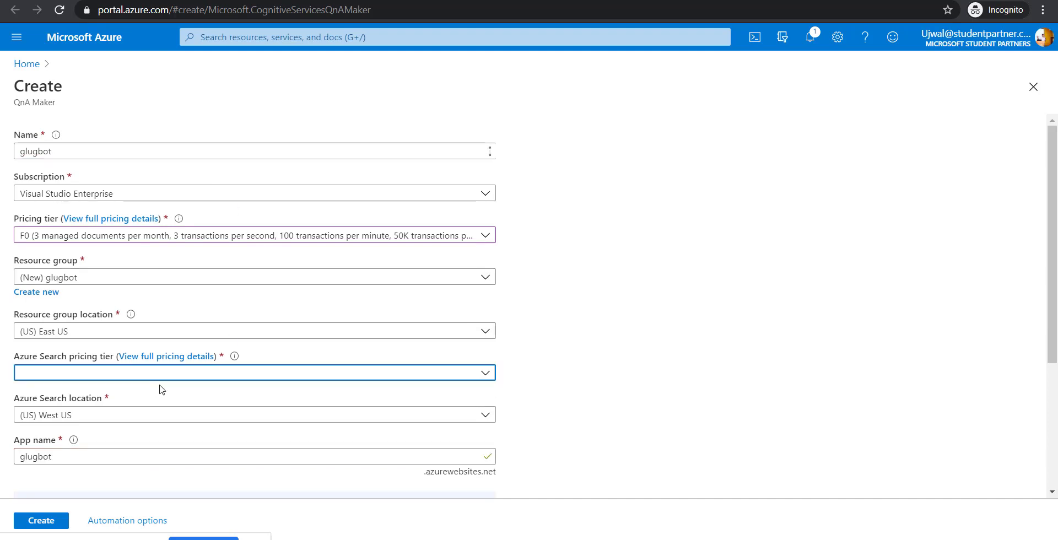
pyautogui.click(461, 378)
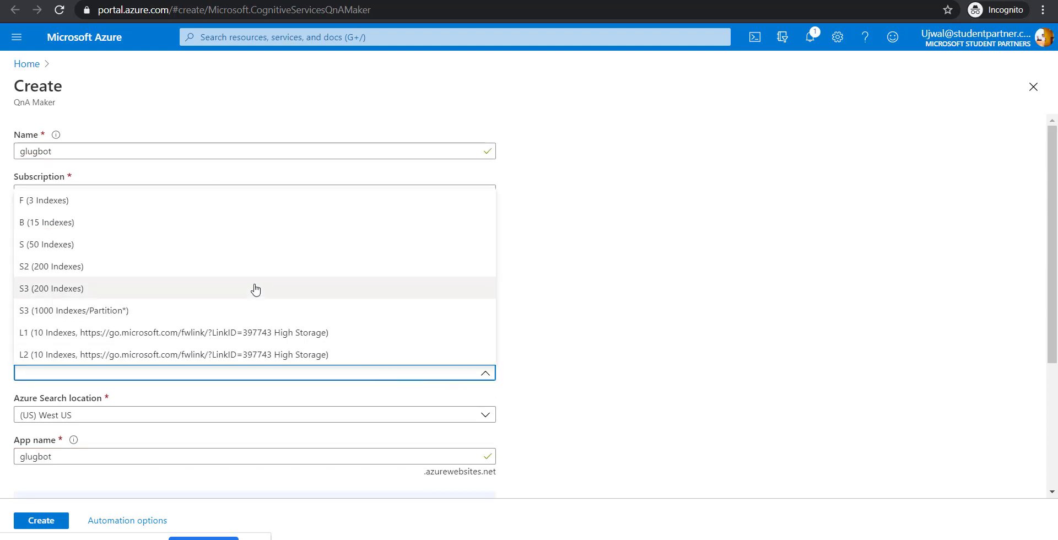
pyautogui.click(178, 207)
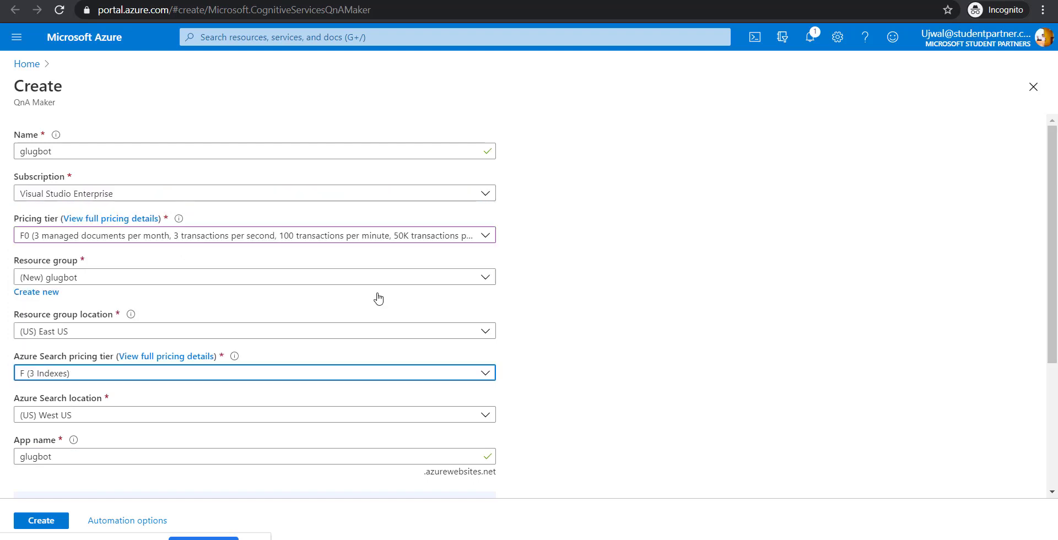
pyautogui.scroll(-4, 585, 381)
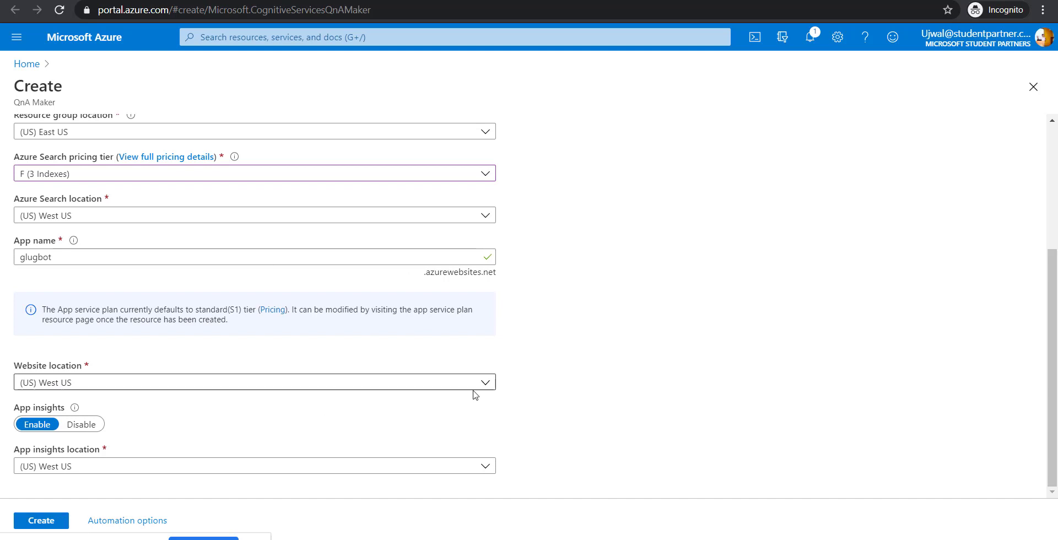
pyautogui.click(26, 522)
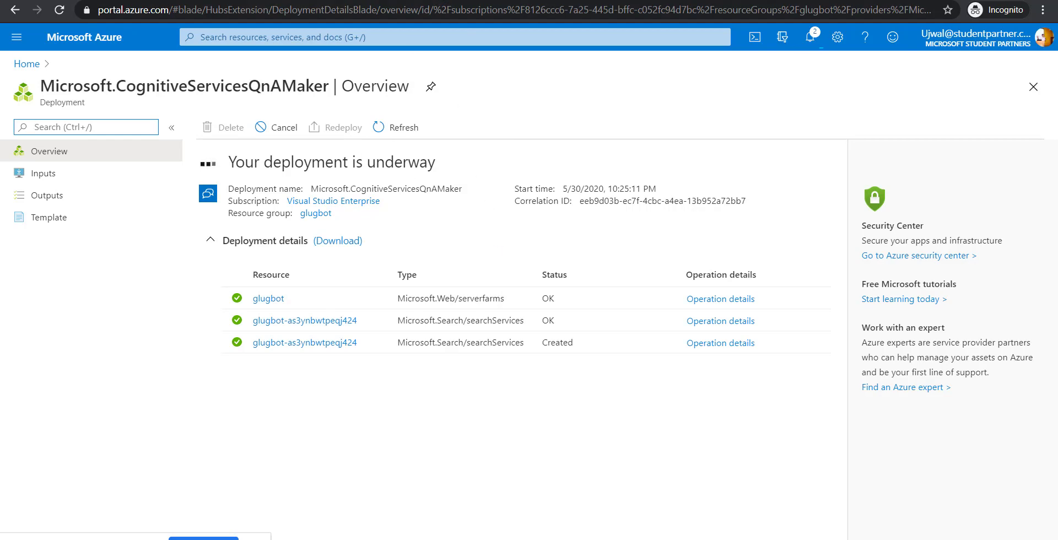
# - Check the QnA Maker knowledge base page, then return to the Azure deployment overview
pyautogui.hotkey('ctrl', 'shift', 'Tab')
pyautogui.scroll(-2, 607, 386)
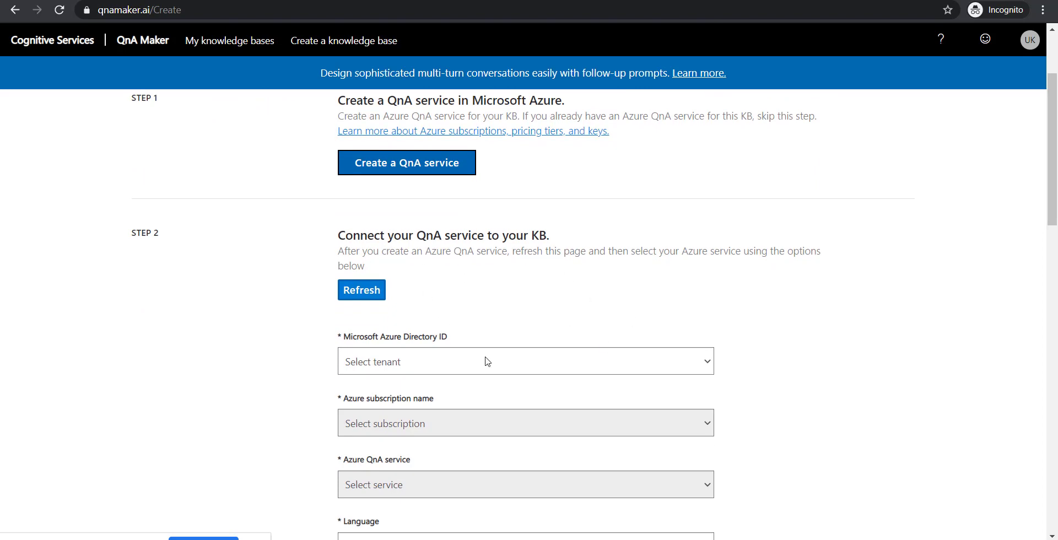
pyautogui.hotkey('ctrl', 'Tab')
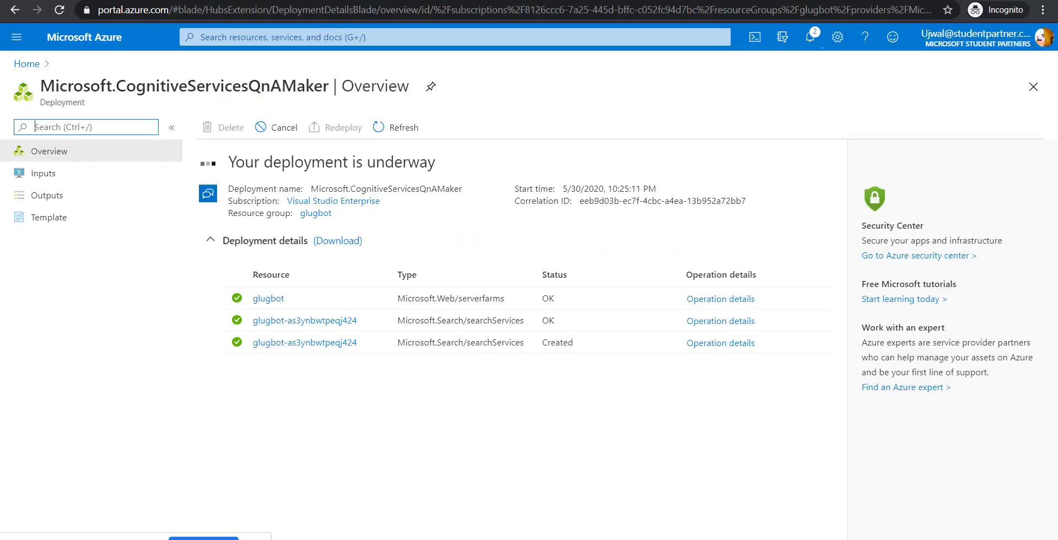
# - Select the Microsoft Student Partners directory and Visual Studio Enterprise subscription in Step 2
pyautogui.click(466, 0)
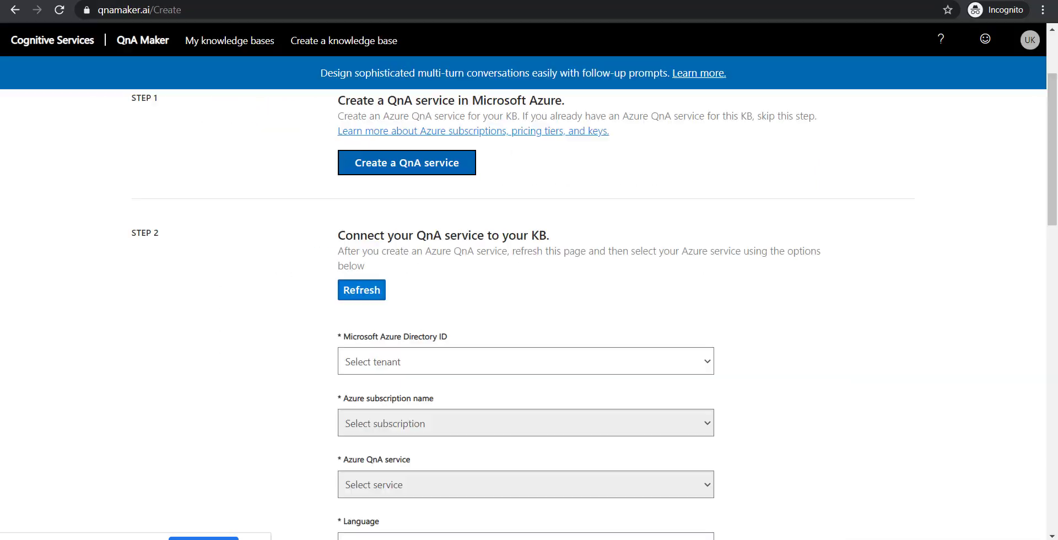
pyautogui.scroll(-2, 612, 384)
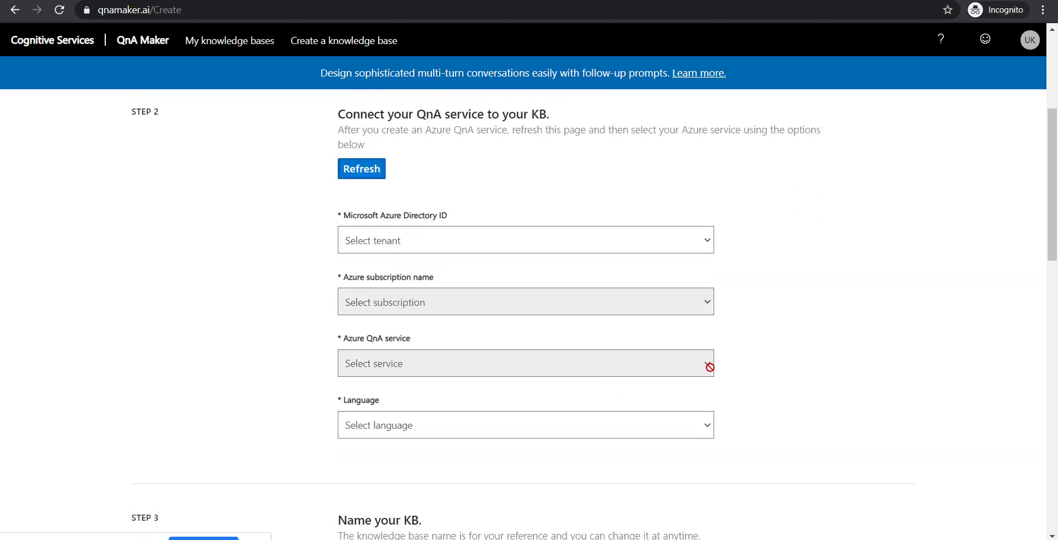
pyautogui.click(680, 241)
pyautogui.click(640, 269)
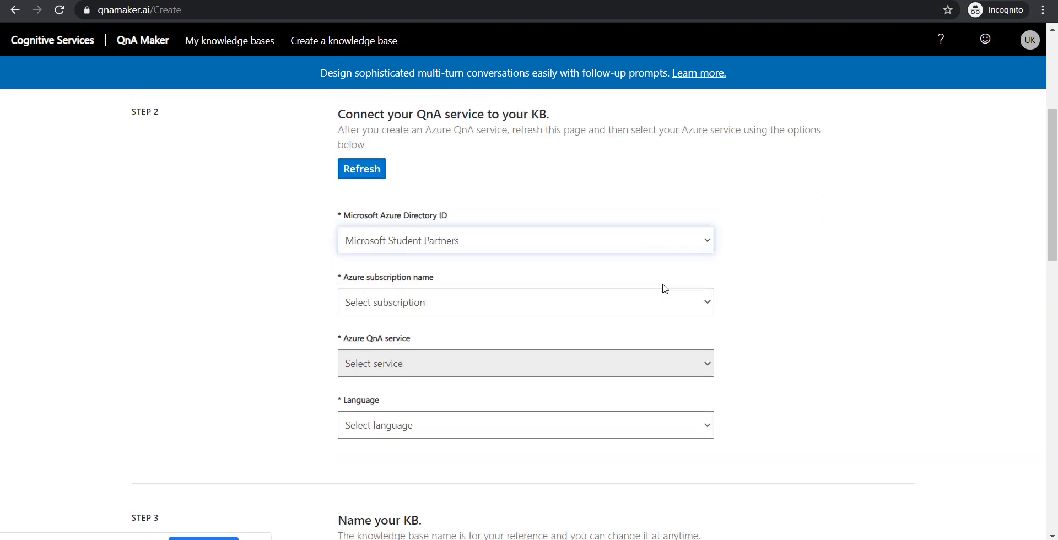
pyautogui.click(683, 302)
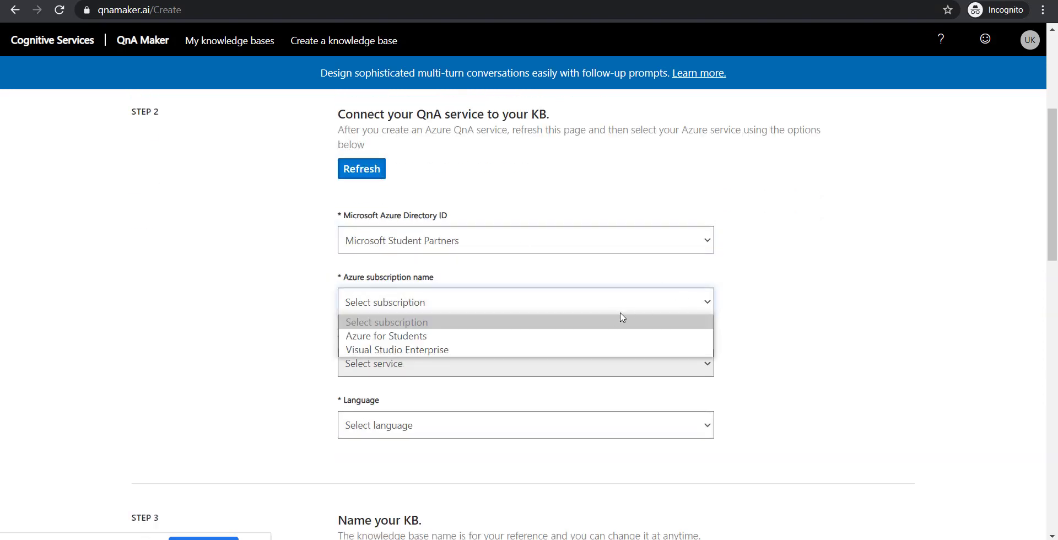
pyautogui.click(631, 349)
# - Check the QnA service list, find it empty, and return to the Azure deployment page
pyautogui.click(670, 365)
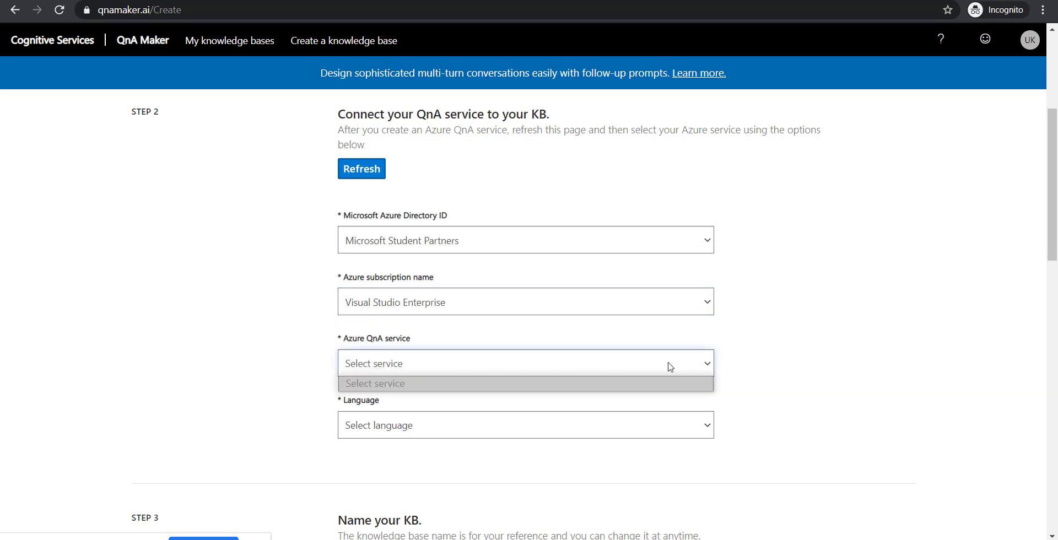
pyautogui.click(670, 367)
pyautogui.click(670, 366)
pyautogui.click(496, 1)
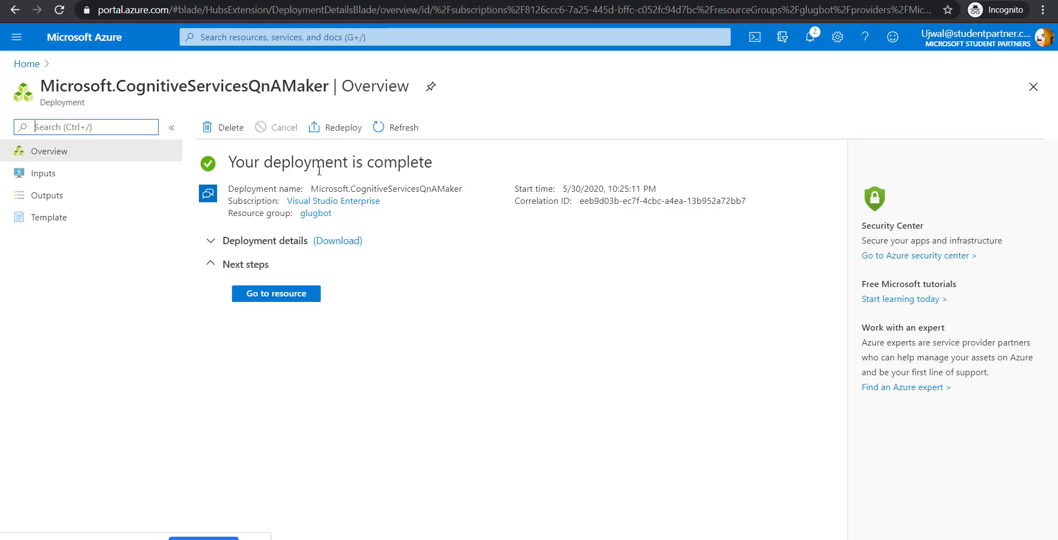
# - Refresh the list of available QnA services on the knowledge base page
pyautogui.hotkey('ctrl', 'shift', 'Tab')
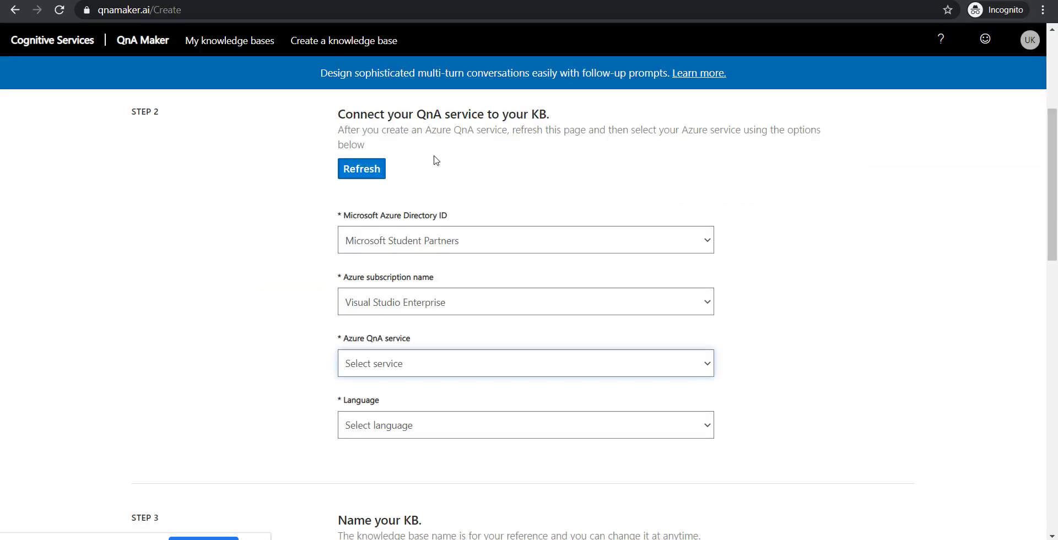
pyautogui.click(380, 169)
pyautogui.scroll(5, 252, 182)
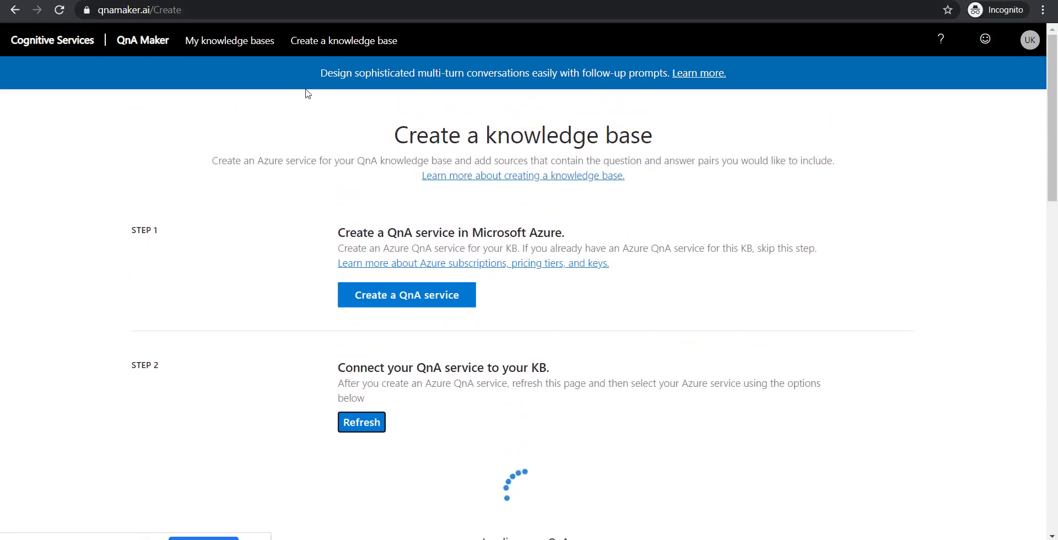
pyautogui.scroll(-3, 292, 272)
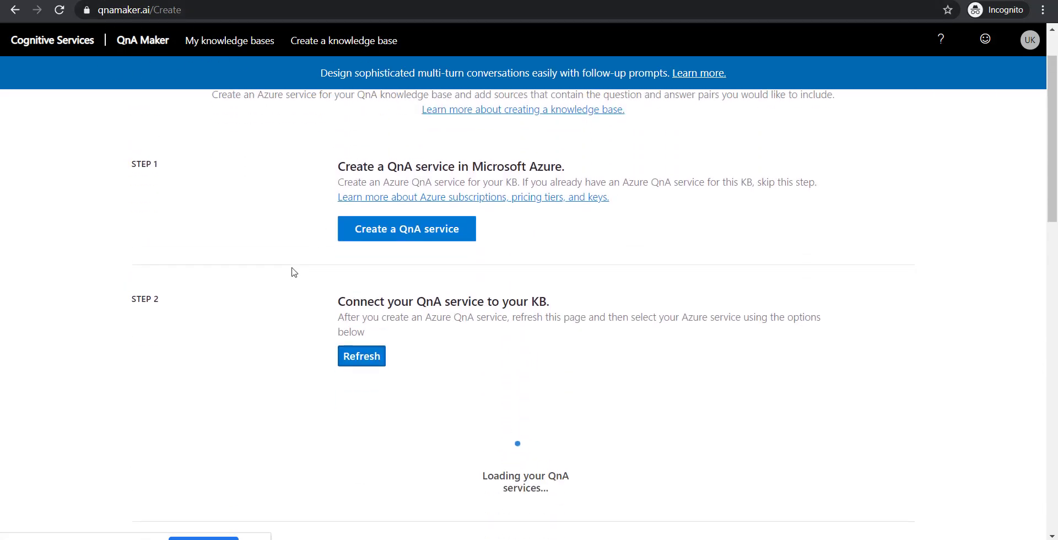
pyautogui.scroll(-1, 315, 268)
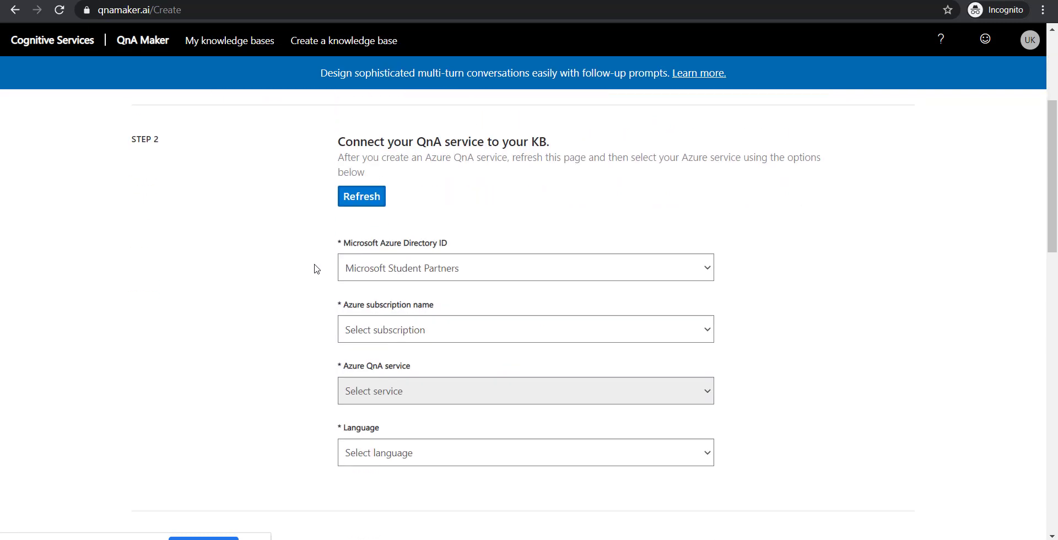
pyautogui.scroll(4, 315, 267)
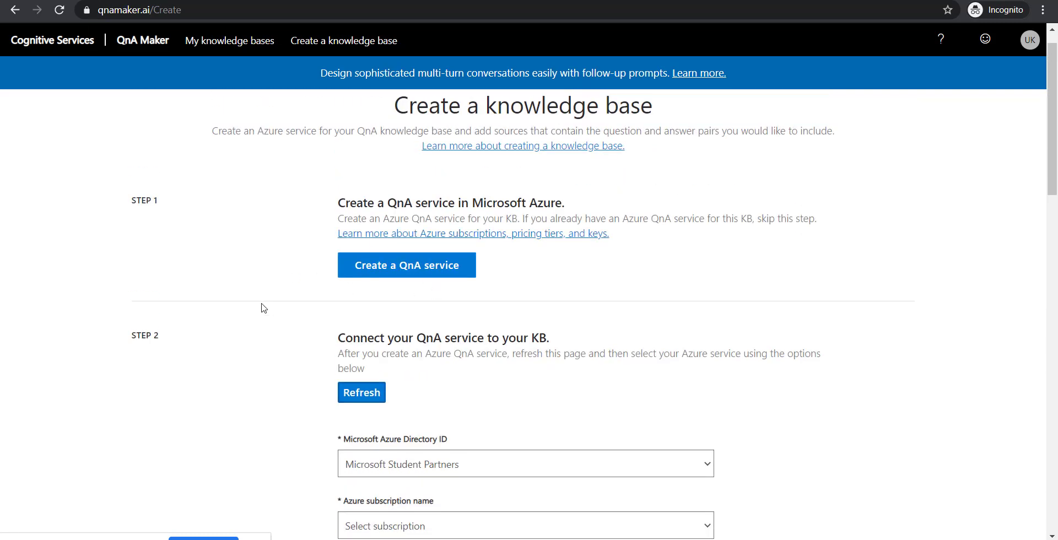
pyautogui.scroll(-4, 262, 307)
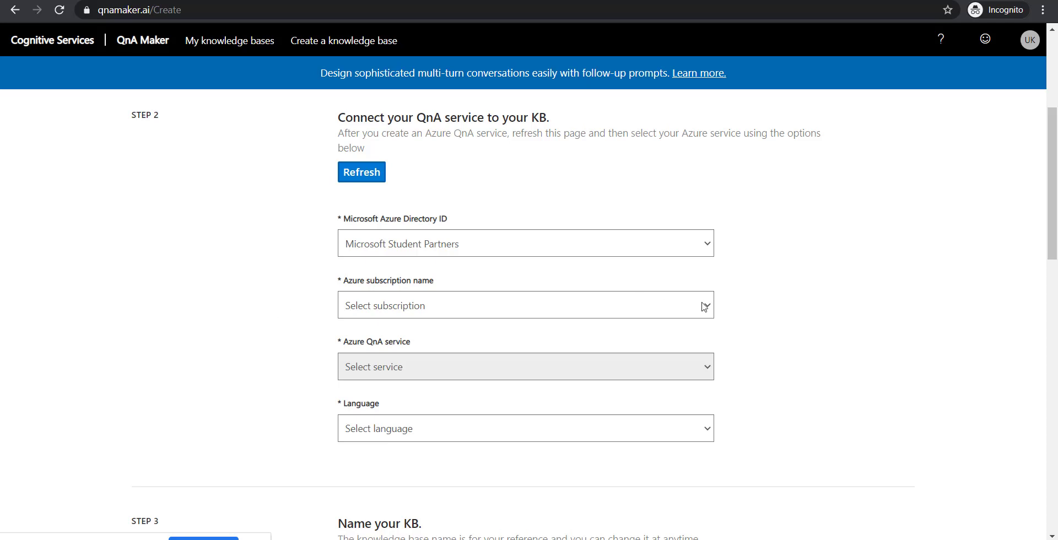
# - Reselect Microsoft Student Partners and Visual Studio Enterprise, check services, then refresh again
pyautogui.click(708, 245)
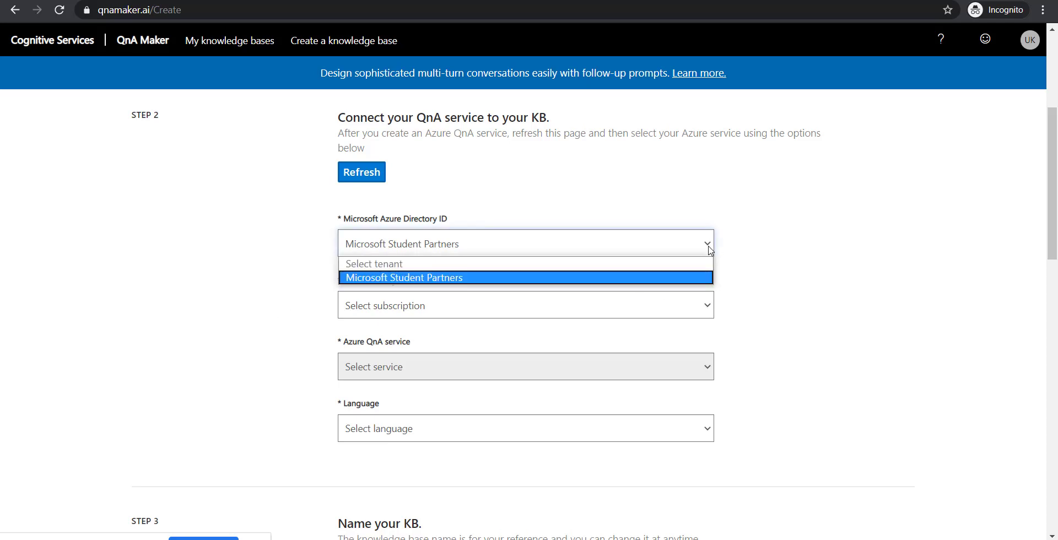
pyautogui.click(692, 278)
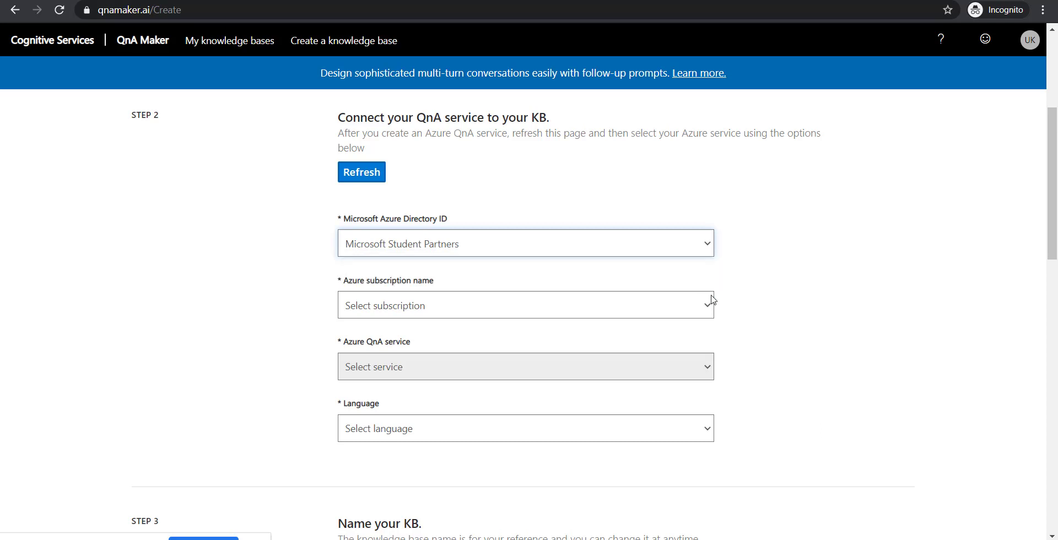
pyautogui.click(708, 306)
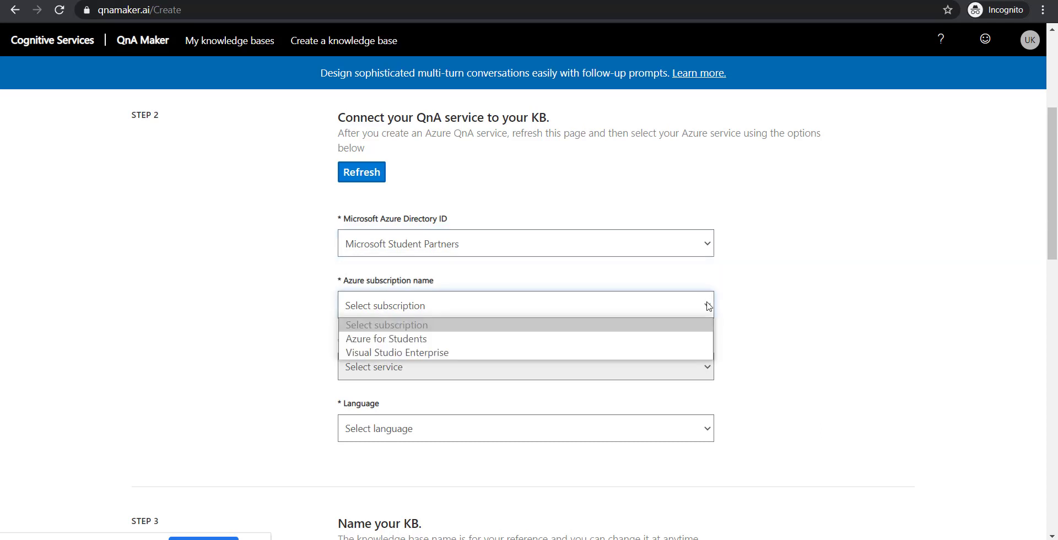
pyautogui.click(657, 360)
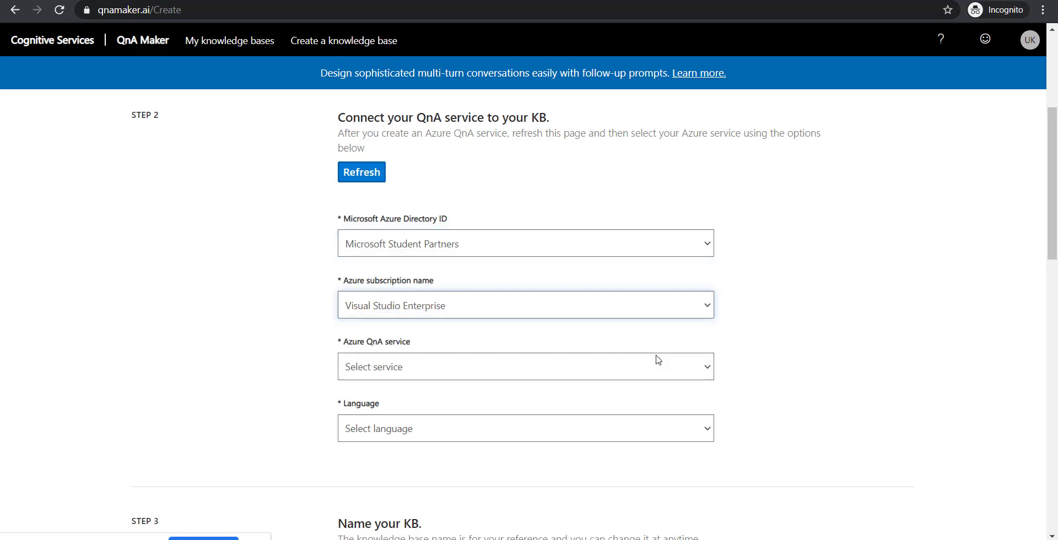
pyautogui.click(708, 370)
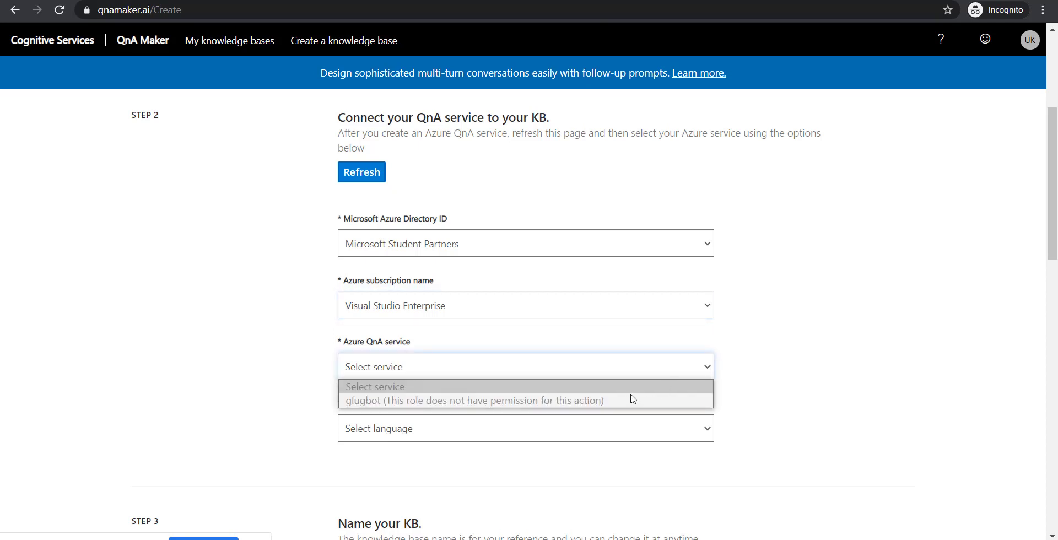
pyautogui.click(361, 172)
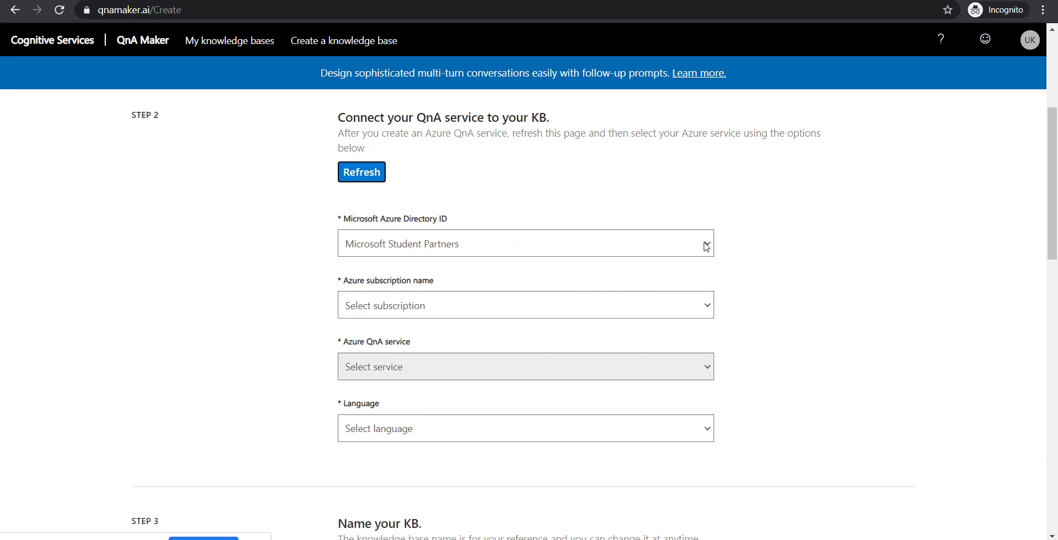
# - Select directory and subscription once more, find no service, and reload the page with F5
pyautogui.click(707, 244)
pyautogui.click(631, 277)
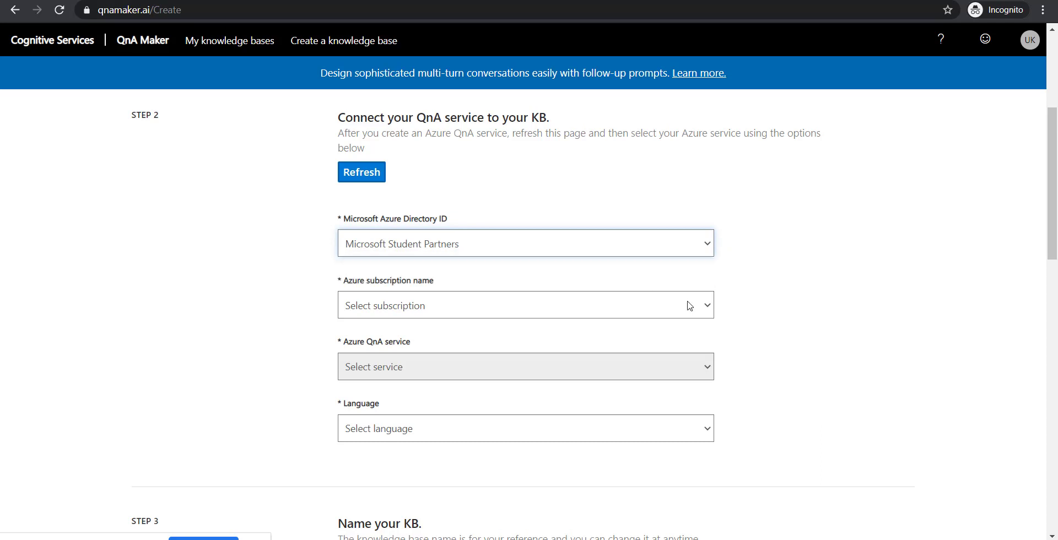
pyautogui.click(705, 306)
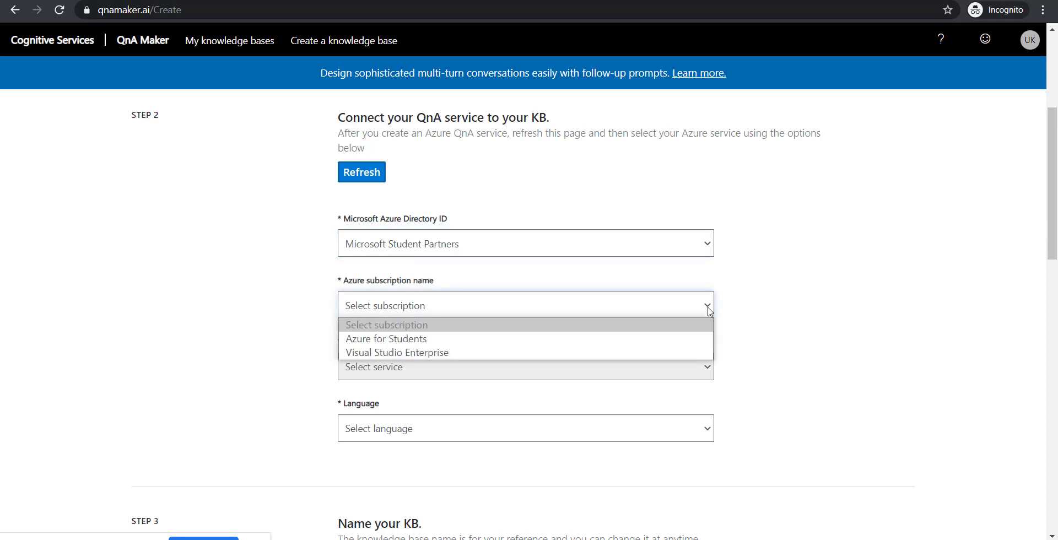
pyautogui.click(642, 352)
pyautogui.click(707, 368)
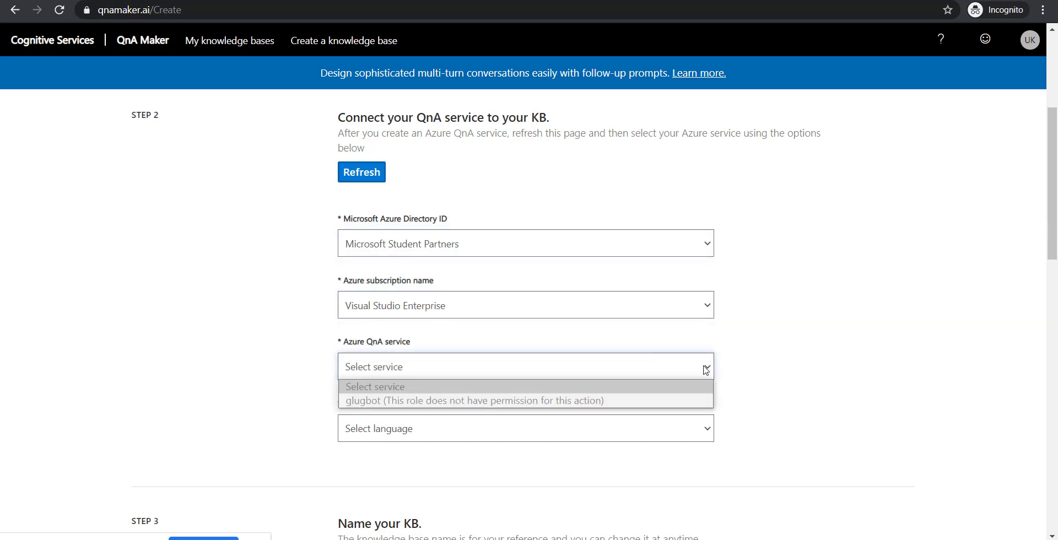
pyautogui.click(744, 373)
pyautogui.press('F5')
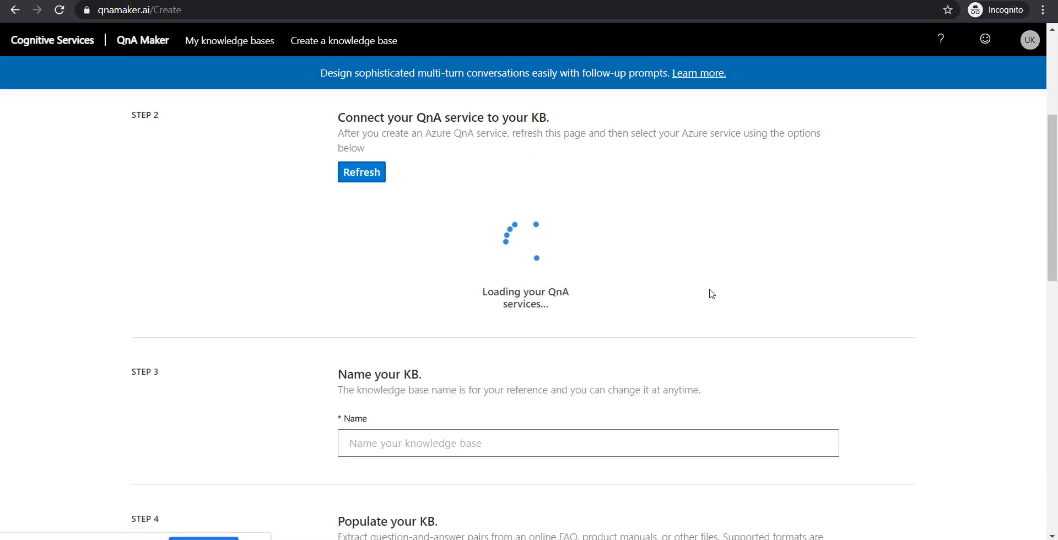
# - Choose Microsoft Student Partners, Visual Studio Enterprise and the glugbot QnA service
pyautogui.scroll(-1, 712, 294)
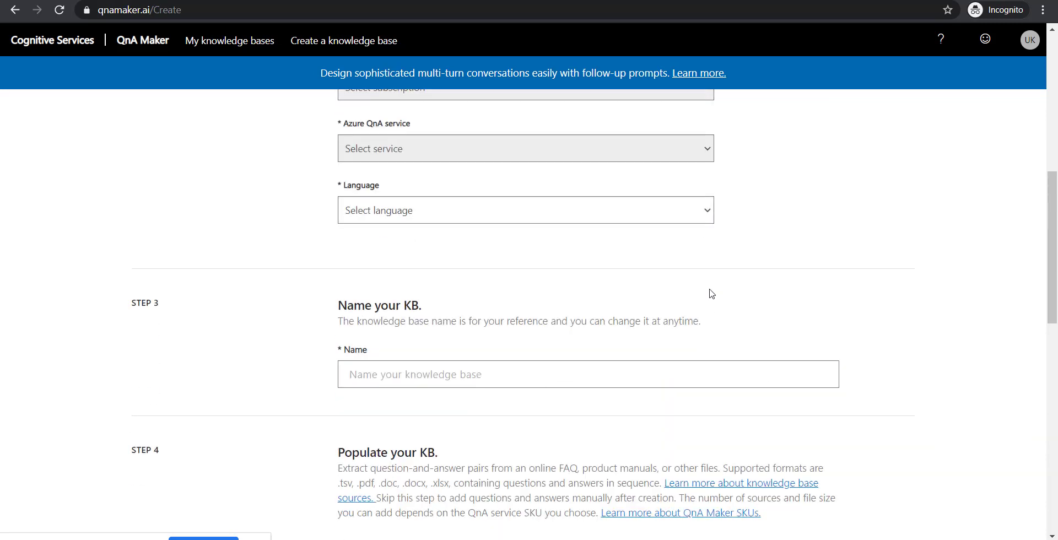
pyautogui.scroll(2, 712, 294)
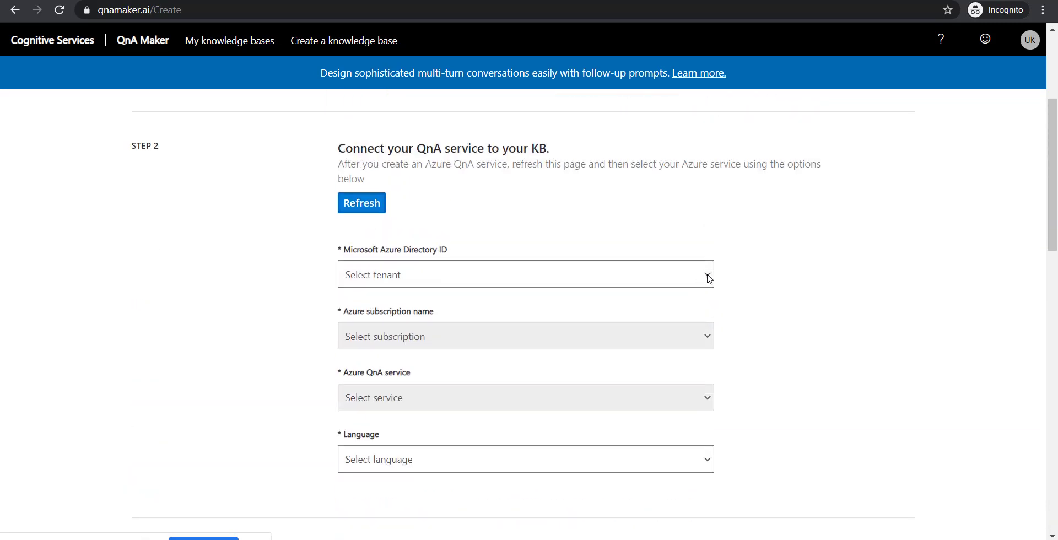
pyautogui.click(709, 278)
pyautogui.click(677, 303)
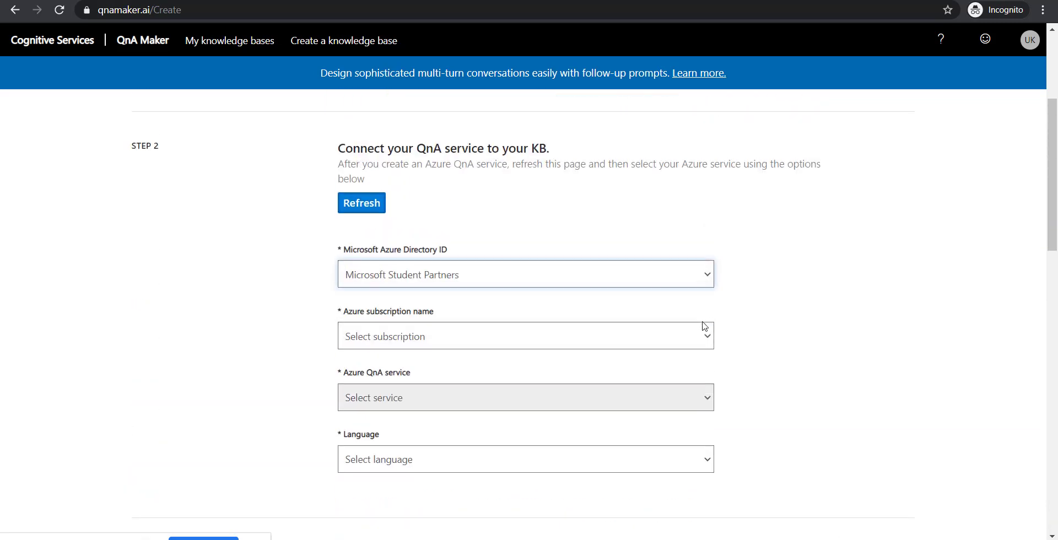
pyautogui.click(710, 333)
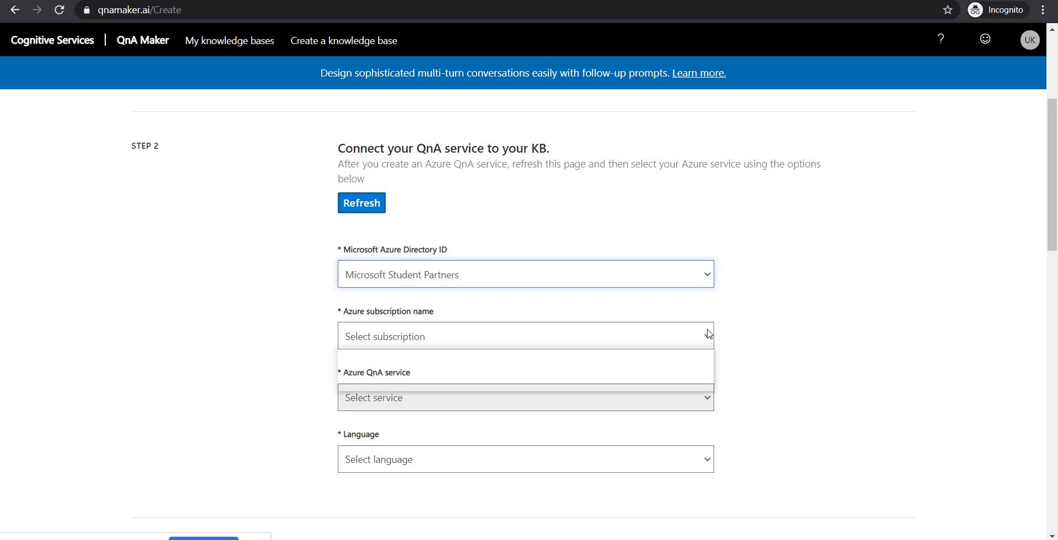
pyautogui.click(679, 379)
pyautogui.click(712, 397)
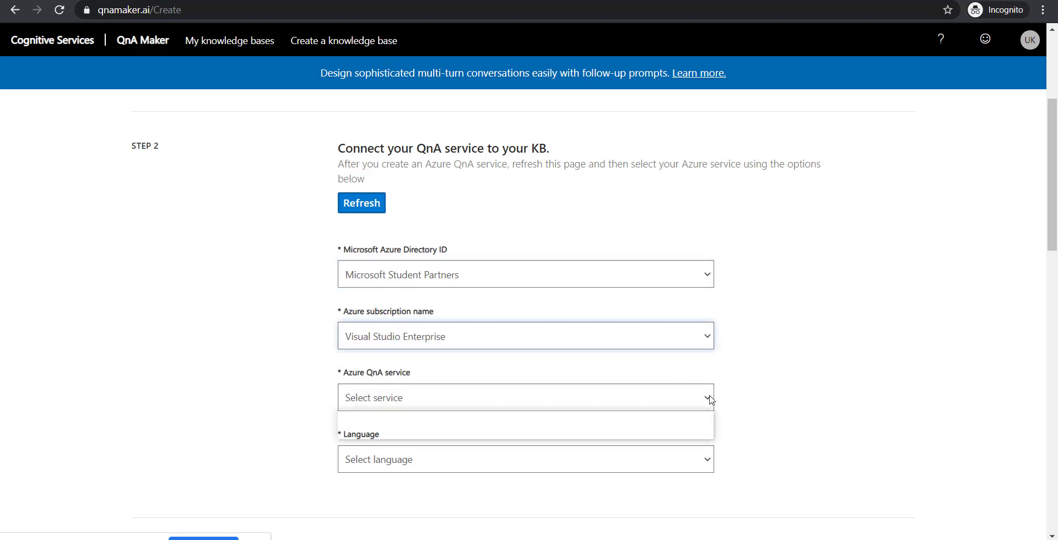
pyautogui.click(673, 433)
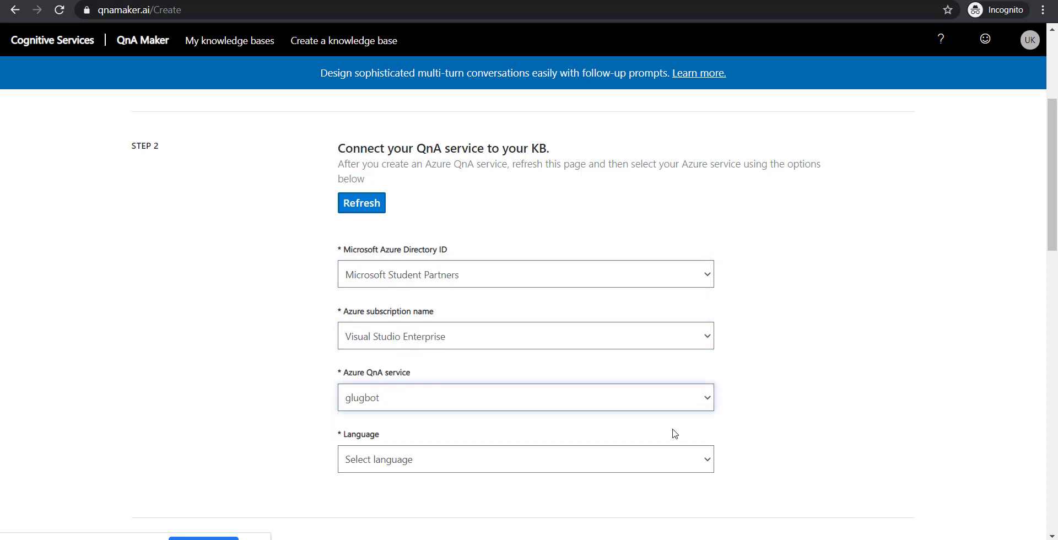
# - Set the knowledge base language to English
pyautogui.click(705, 460)
pyautogui.scroll(-3, 607, 324)
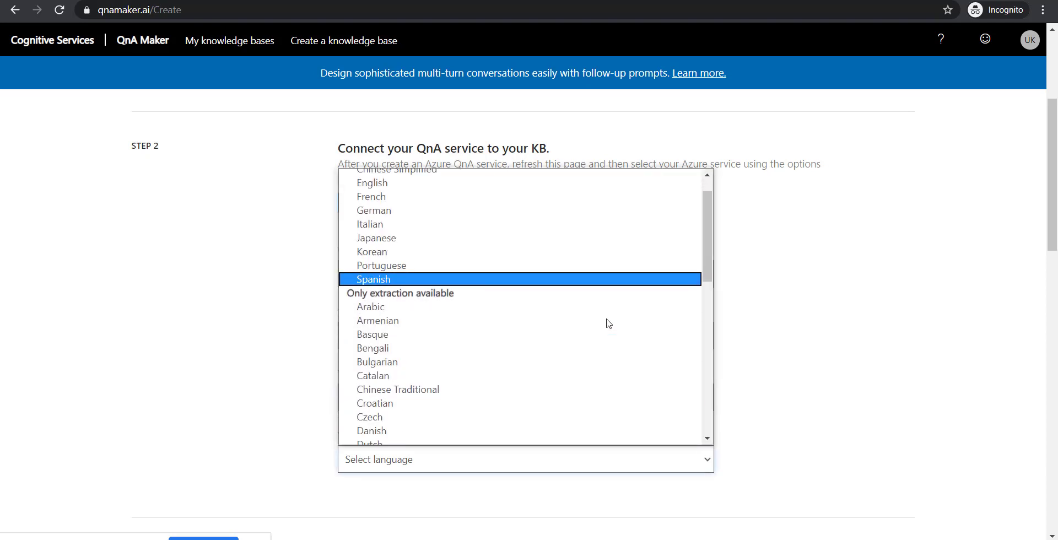
pyautogui.scroll(3, 606, 323)
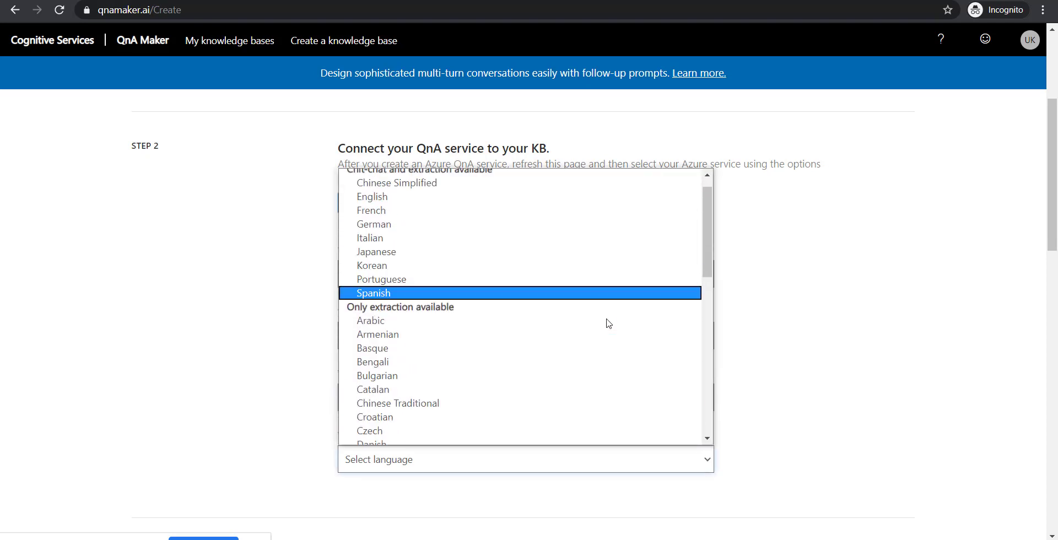
pyautogui.click(445, 204)
pyautogui.scroll(-5, 780, 337)
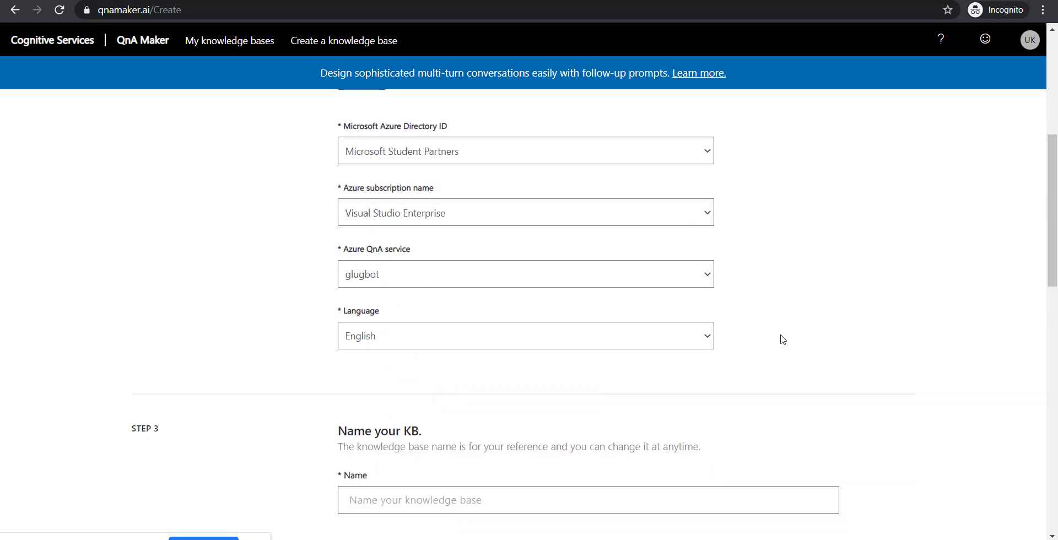
pyautogui.scroll(-2, 781, 338)
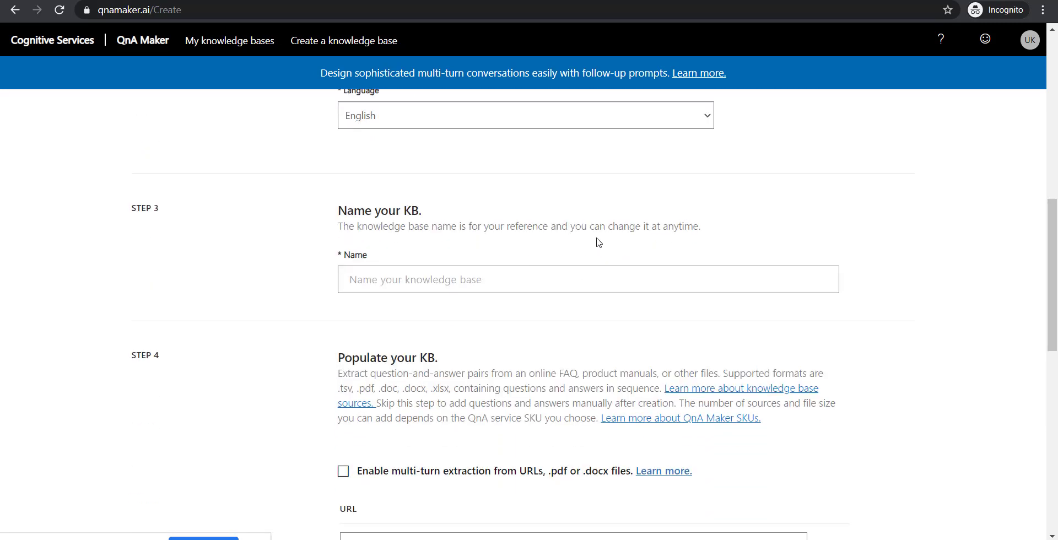
# - Enter 'atmanirbhar' as the Step 3 name and scroll to Step 4 Populate your KB
pyautogui.click(660, 273)
pyautogui.write('a')
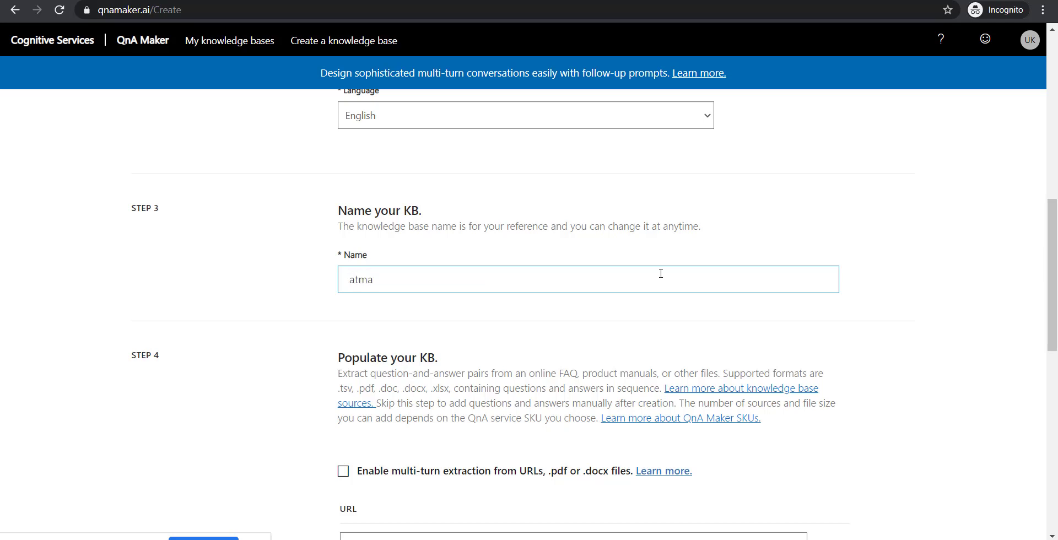
pyautogui.write('tmanirbhar')
pyautogui.scroll(-3, 661, 274)
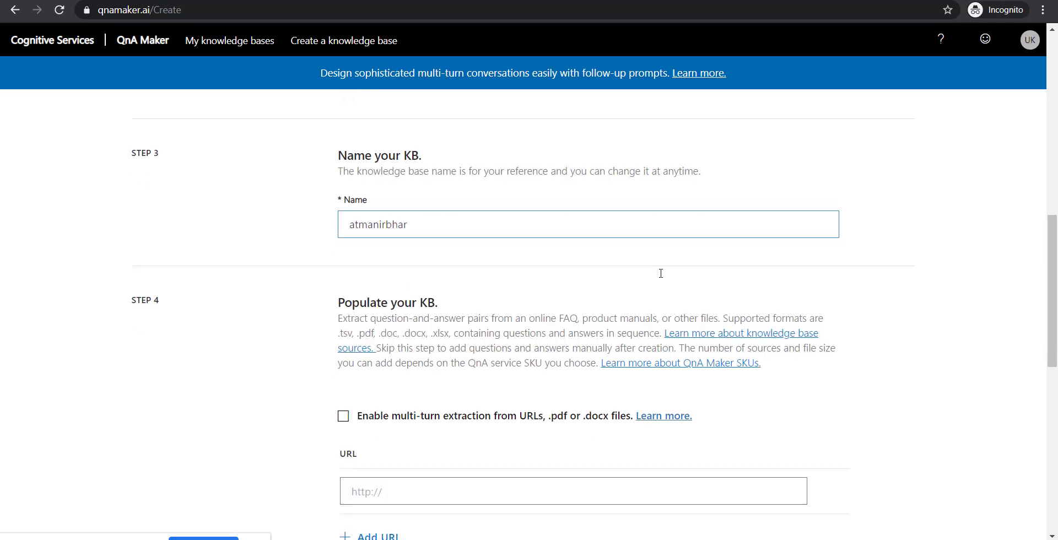
pyautogui.scroll(3, 661, 274)
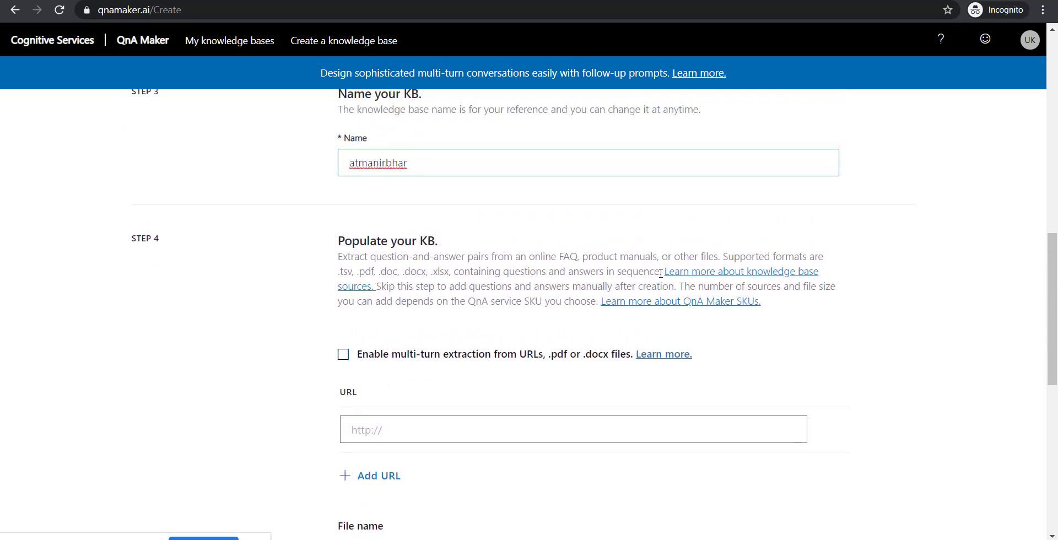
pyautogui.scroll(-4, 661, 273)
pyautogui.scroll(-1, 661, 273)
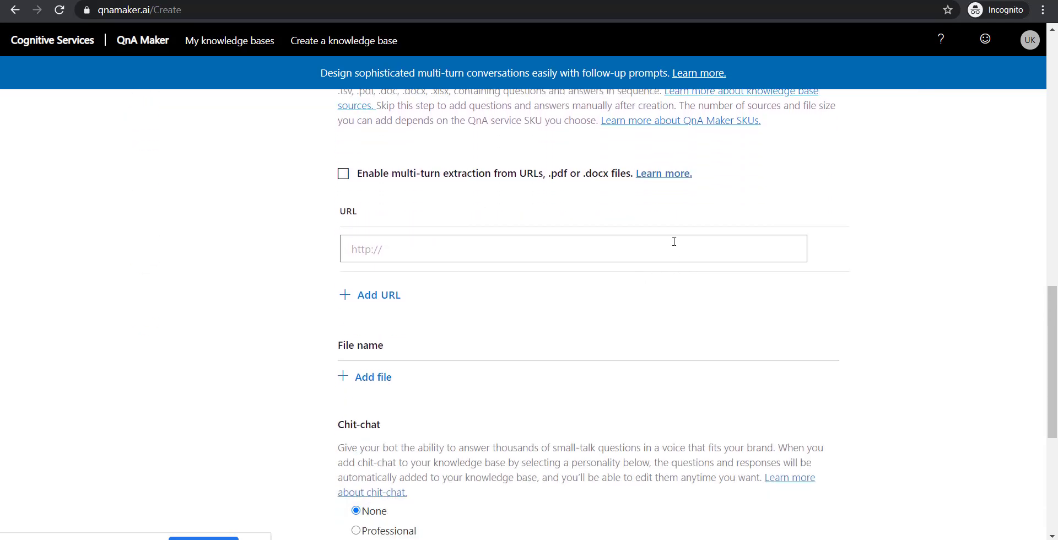
pyautogui.scroll(-1, 579, 348)
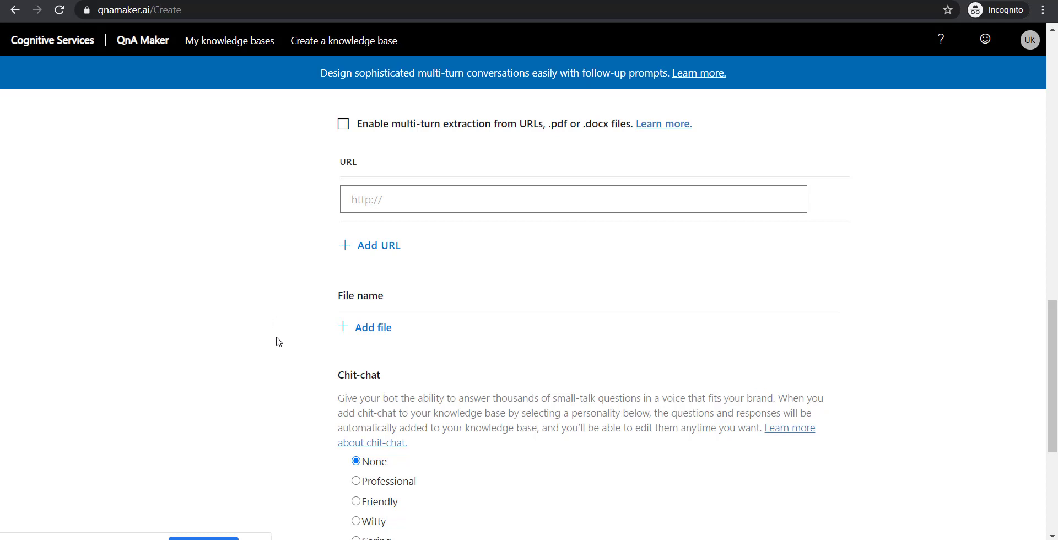
pyautogui.scroll(1, 279, 343)
pyautogui.scroll(1, 284, 363)
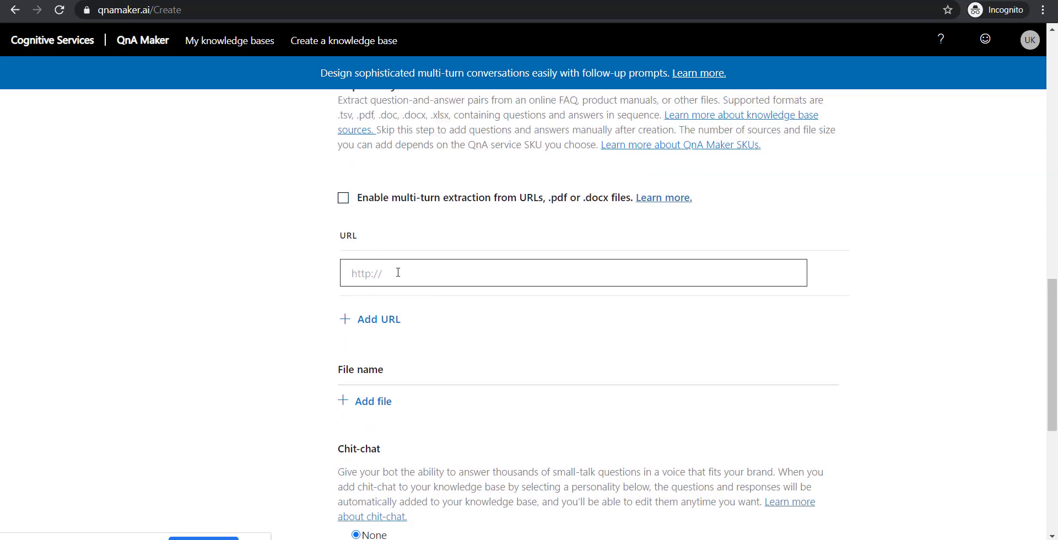
# - Load chillitray.com in a new private browser window
pyautogui.hotkey('ctrl', 'shift', 'n')
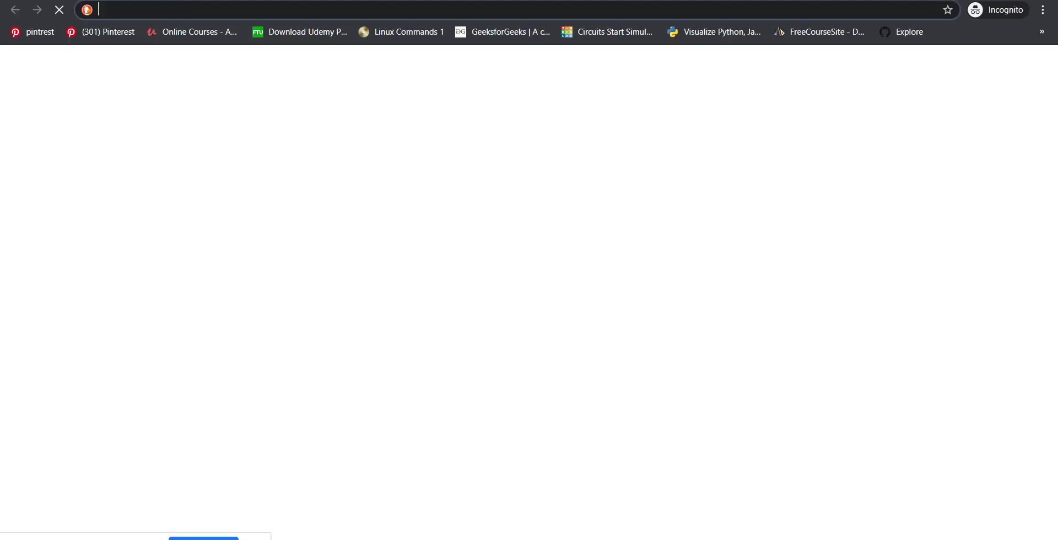
pyautogui.write('chillitray.com')
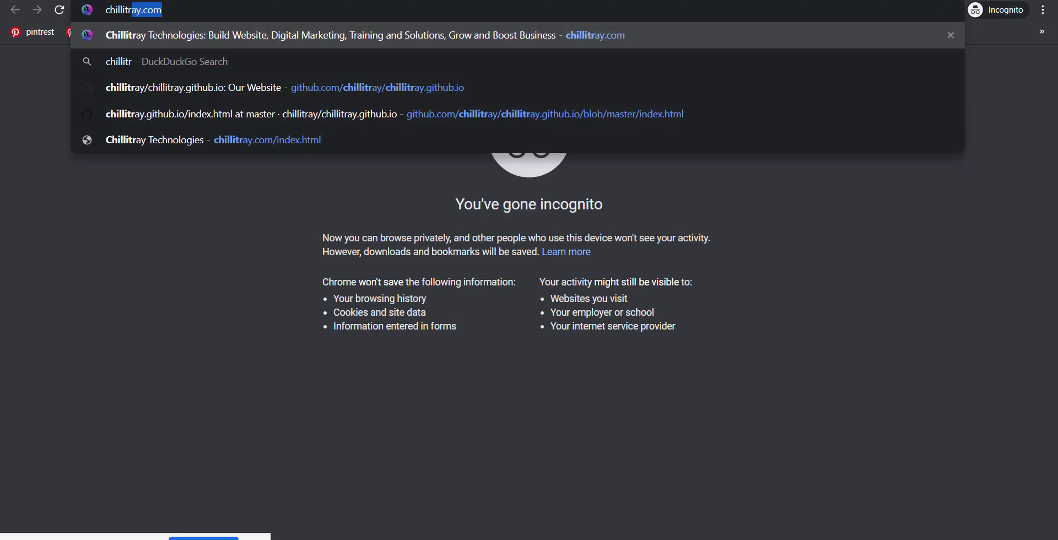
pyautogui.press('Return')
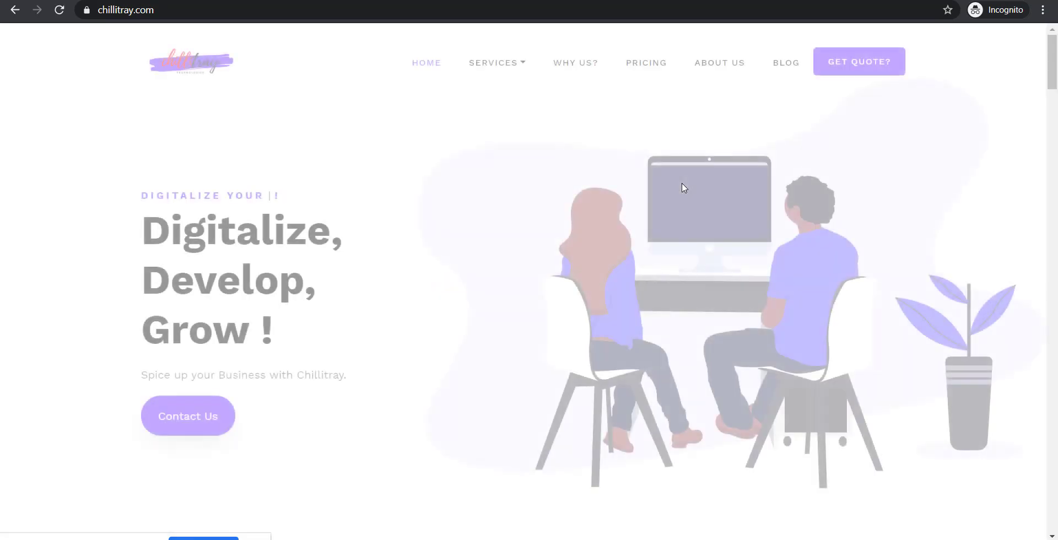
pyautogui.scroll(-10, 685, 188)
pyautogui.scroll(-15, 682, 186)
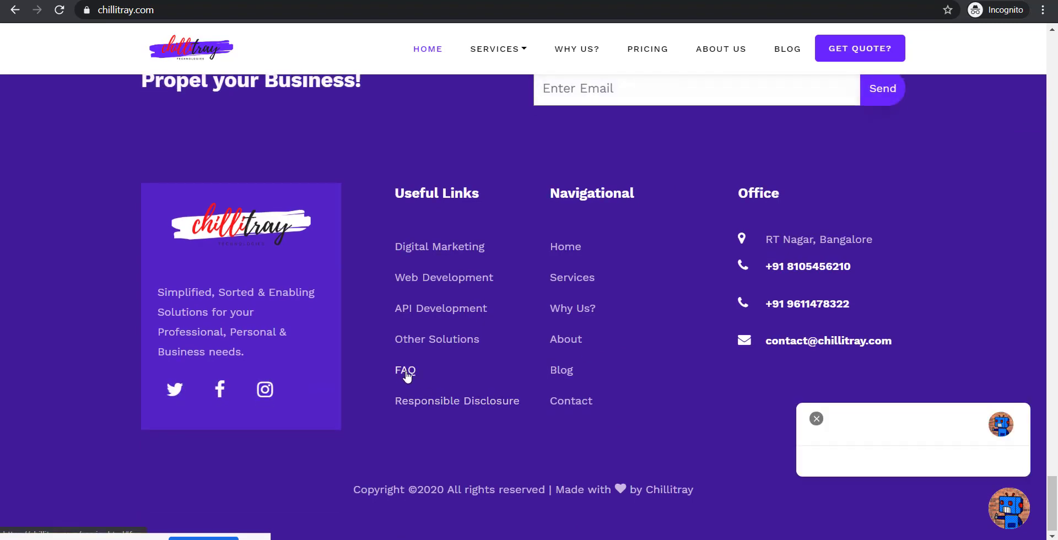
# - Open the FAQ page, select its service.html#faq address, and return to QnA Maker
pyautogui.click(405, 370)
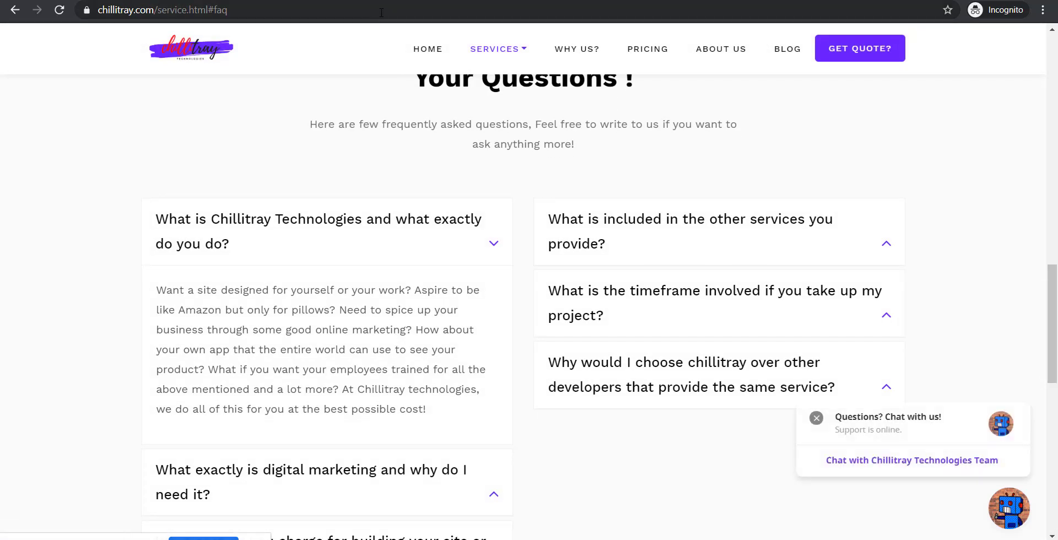
pyautogui.click(381, 12)
pyautogui.hotkey('ctrl', 'c')
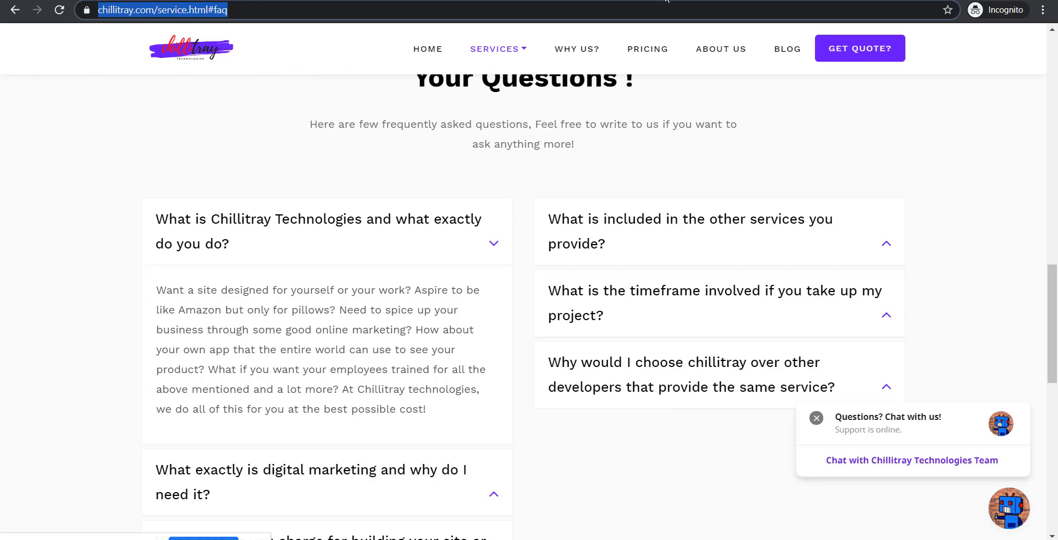
pyautogui.click(606, 0)
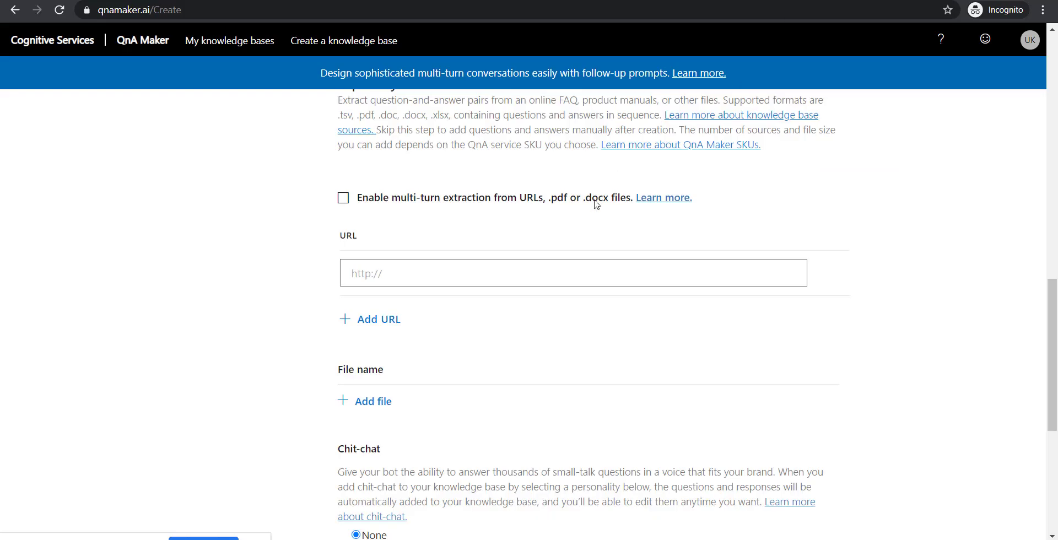
# - Paste the chillitray.com/service.html#faq page as the first source URL
pyautogui.click(597, 268)
pyautogui.hotkey('ctrl', 'v')
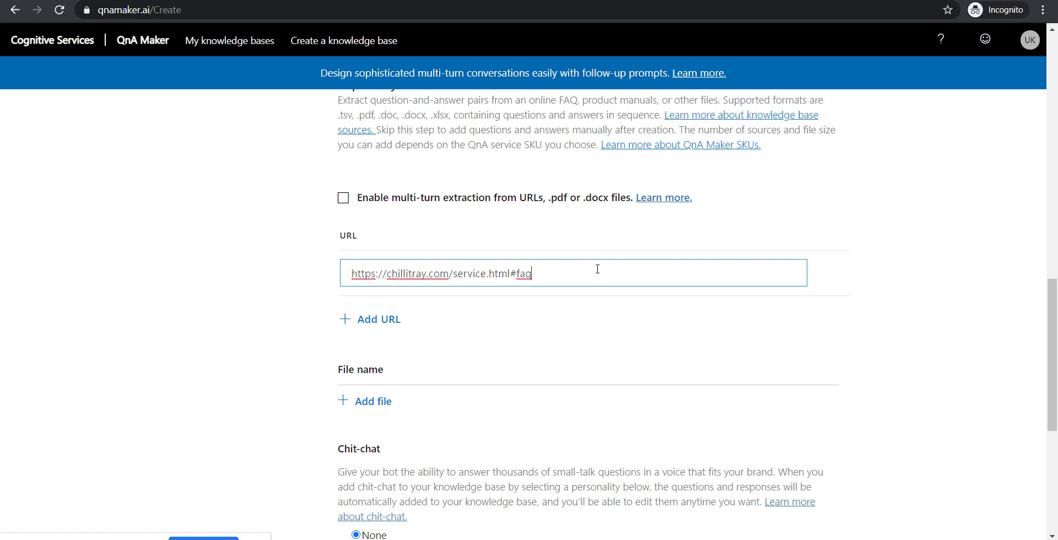
pyautogui.click(350, 321)
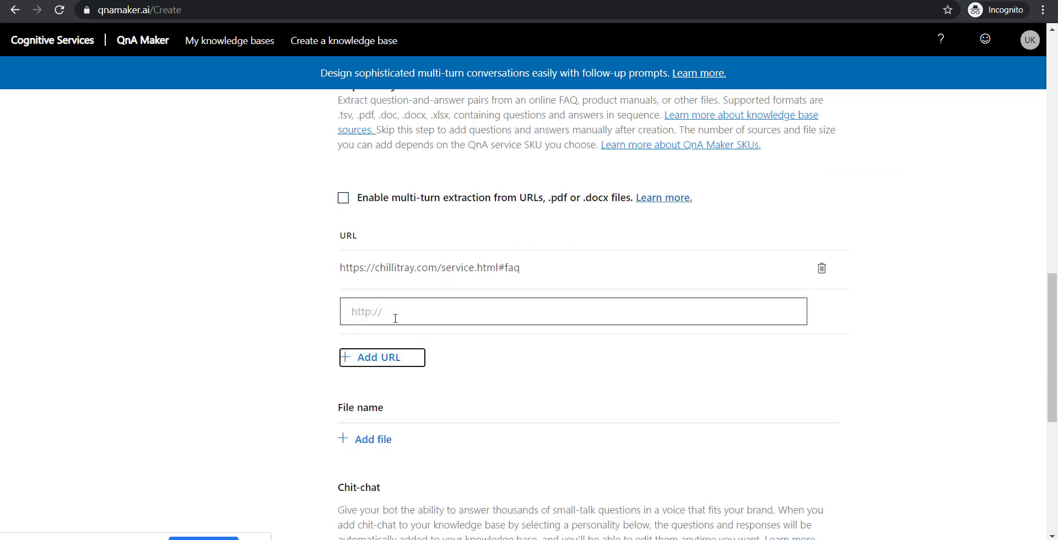
pyautogui.click(538, 315)
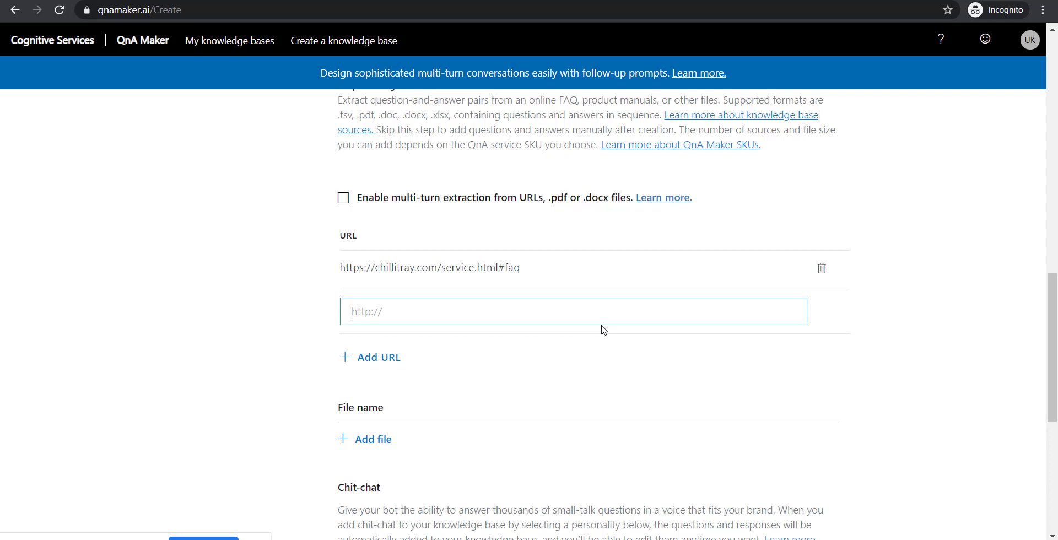
pyautogui.write('https://ravijain.in/lolfaq.html')
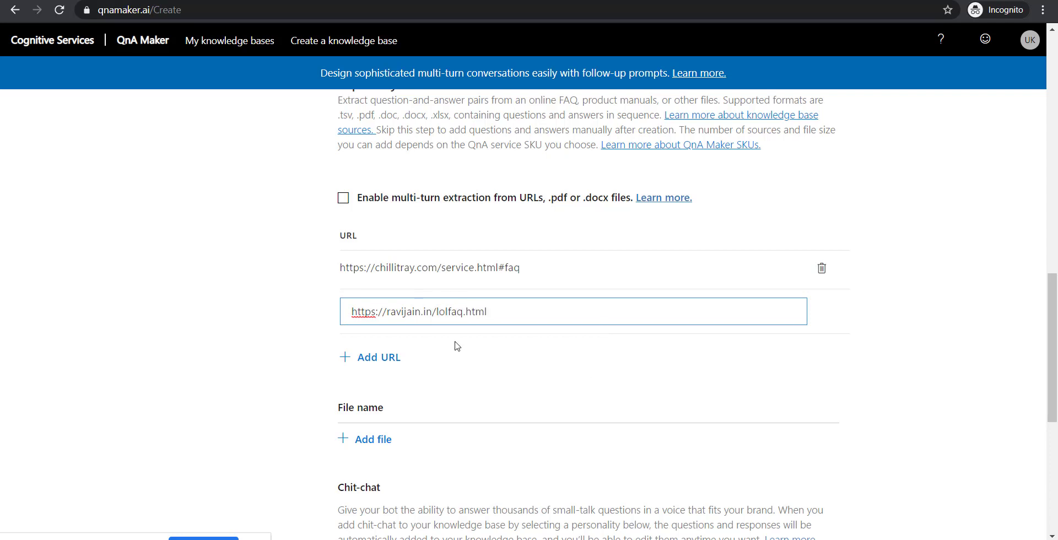
pyautogui.click(369, 360)
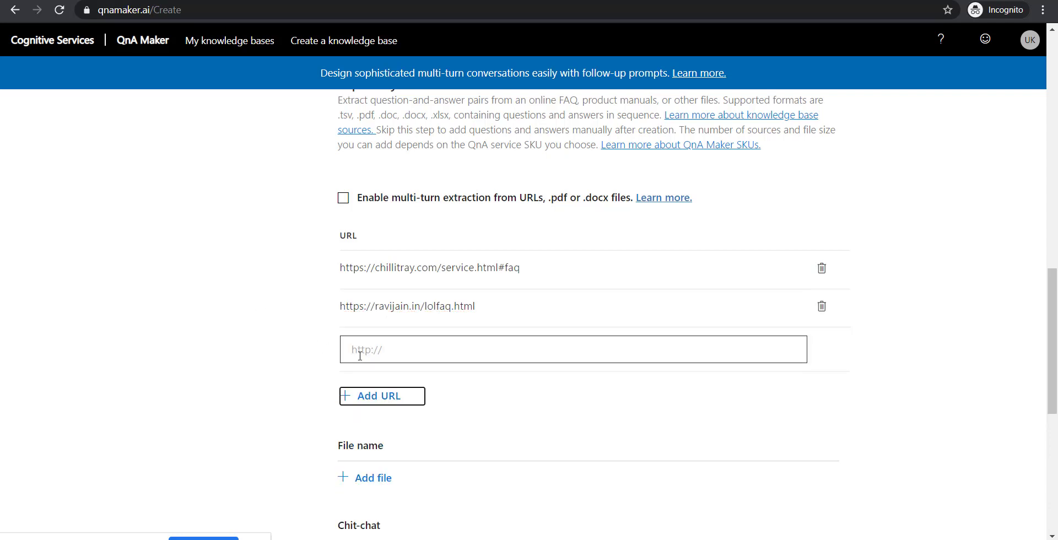
pyautogui.scroll(-1, 284, 339)
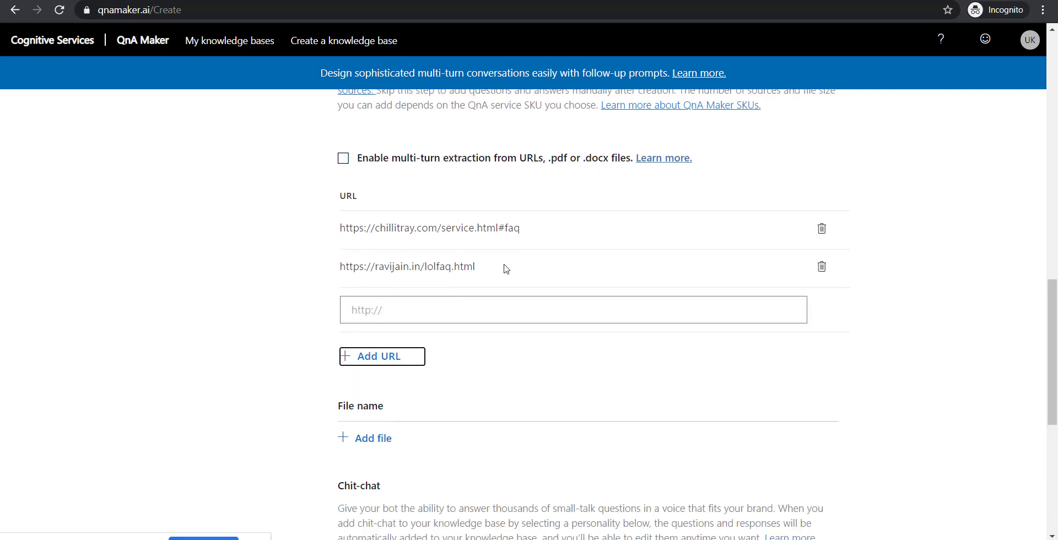
pyautogui.moveTo(500, 267); pyautogui.dragTo(342, 267)
pyautogui.click(339, 266)
pyautogui.moveTo(487, 267); pyautogui.dragTo(300, 262)
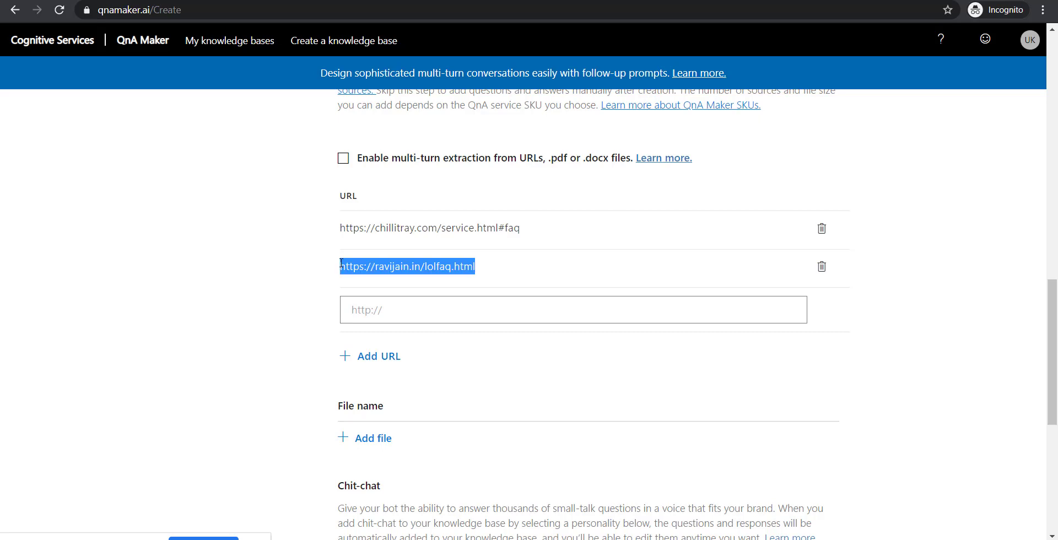
pyautogui.click(300, 262)
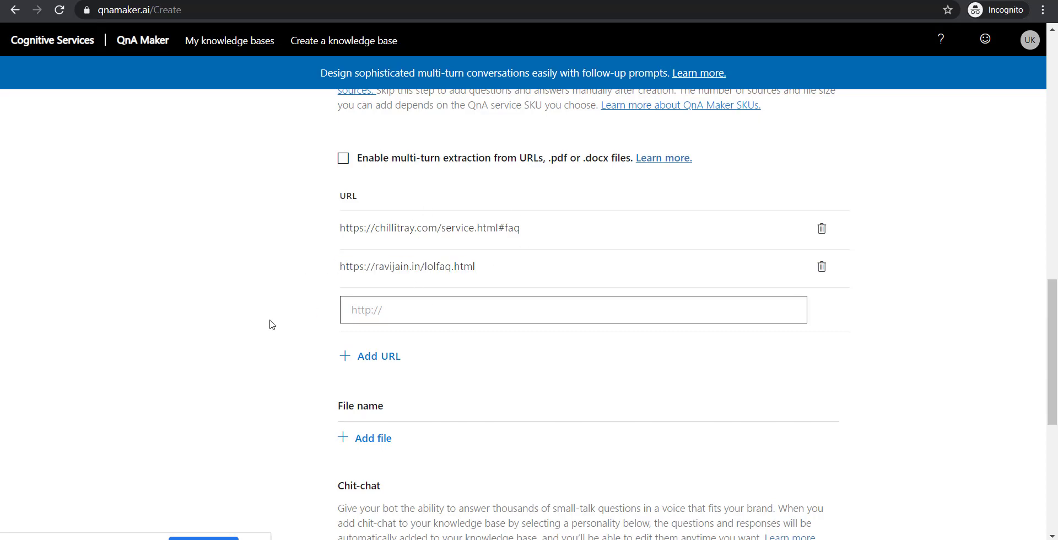
pyautogui.scroll(-2, 272, 325)
pyautogui.scroll(-4, 245, 338)
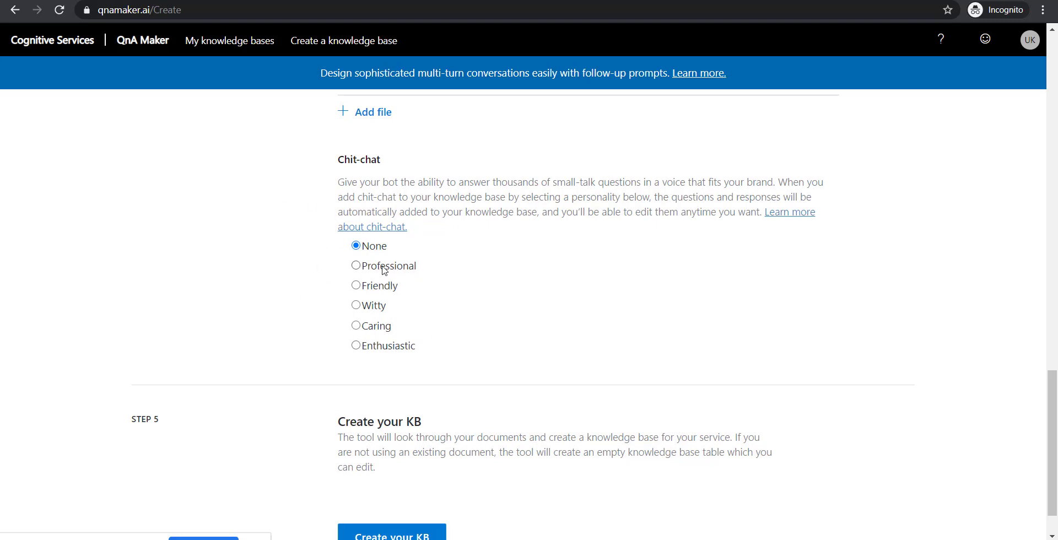
# - Choose the Witty chit-chat personality and create the atmanirbhar knowledge base
pyautogui.click(381, 309)
pyautogui.scroll(-1, 276, 312)
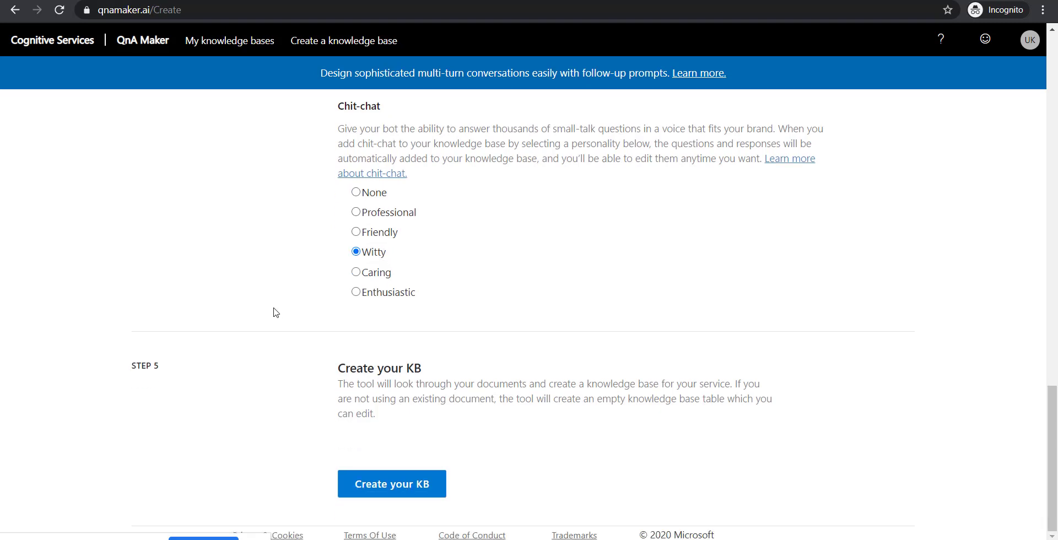
pyautogui.click(395, 485)
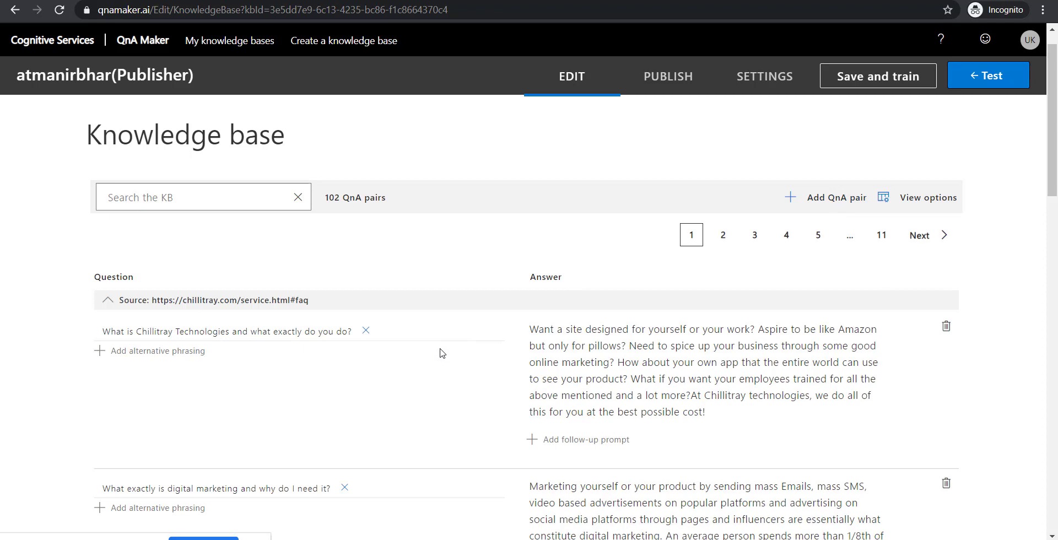
# - Add a new QnA pair with the question 'Who is the best person?'
pyautogui.click(835, 234)
pyautogui.scroll(-2, 502, 296)
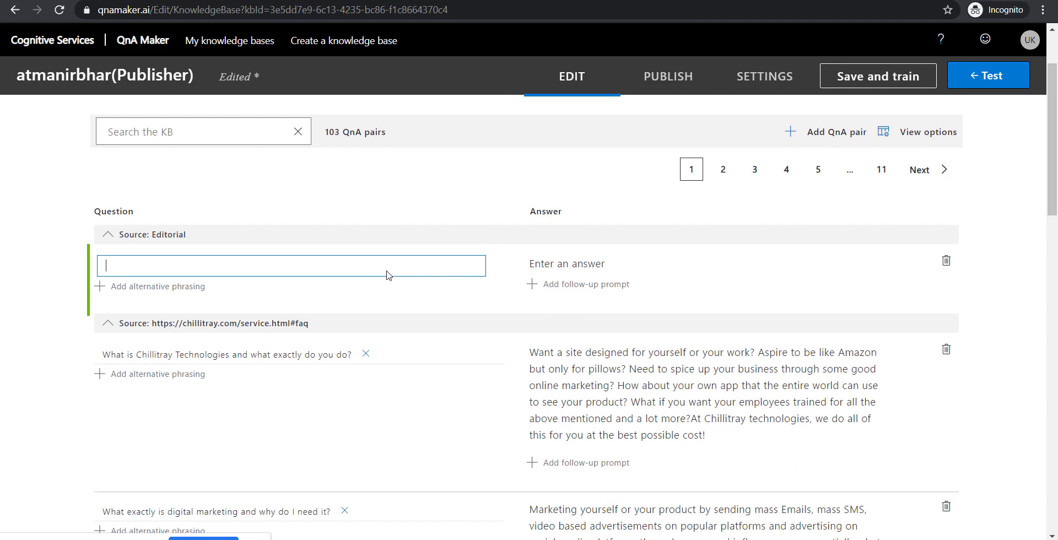
pyautogui.write('Who is the best person?')
# - Give the new question the answer 'It's you.!'
pyautogui.click(557, 265)
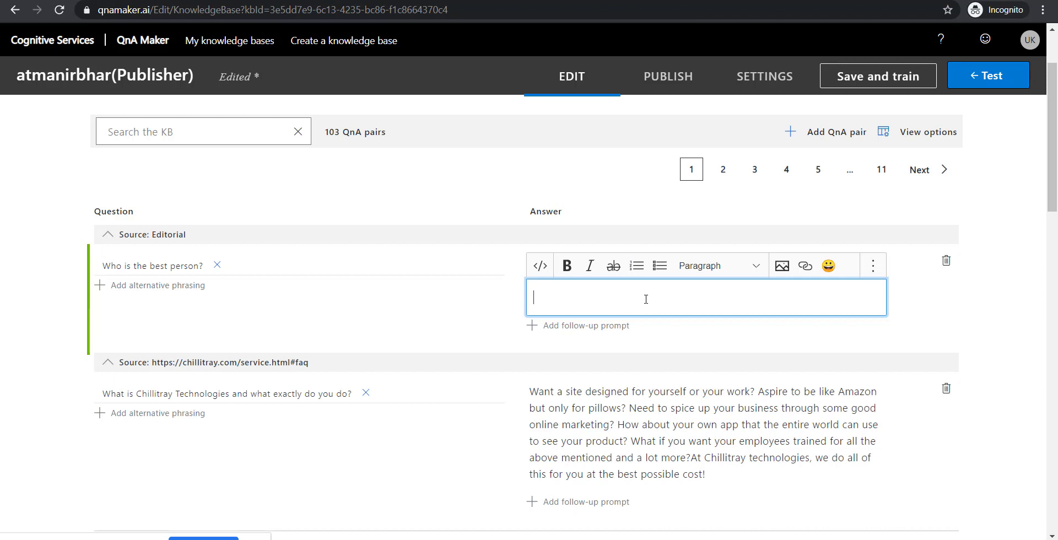
pyautogui.write('S')
pyautogui.press('BackSpace')
pyautogui.write("It's you.!")
pyautogui.click(426, 332)
pyautogui.scroll(-1, 427, 331)
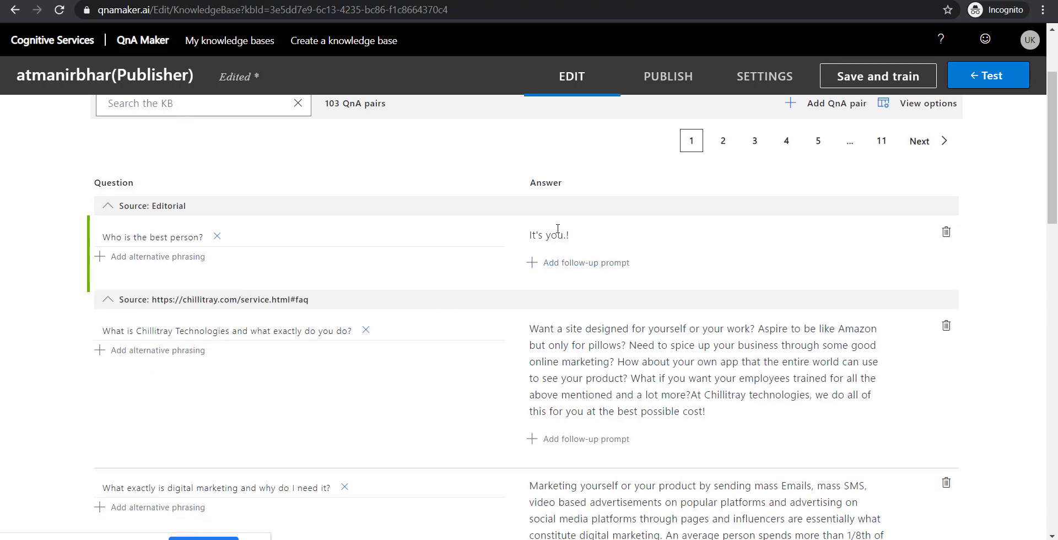
pyautogui.scroll(1, 679, 182)
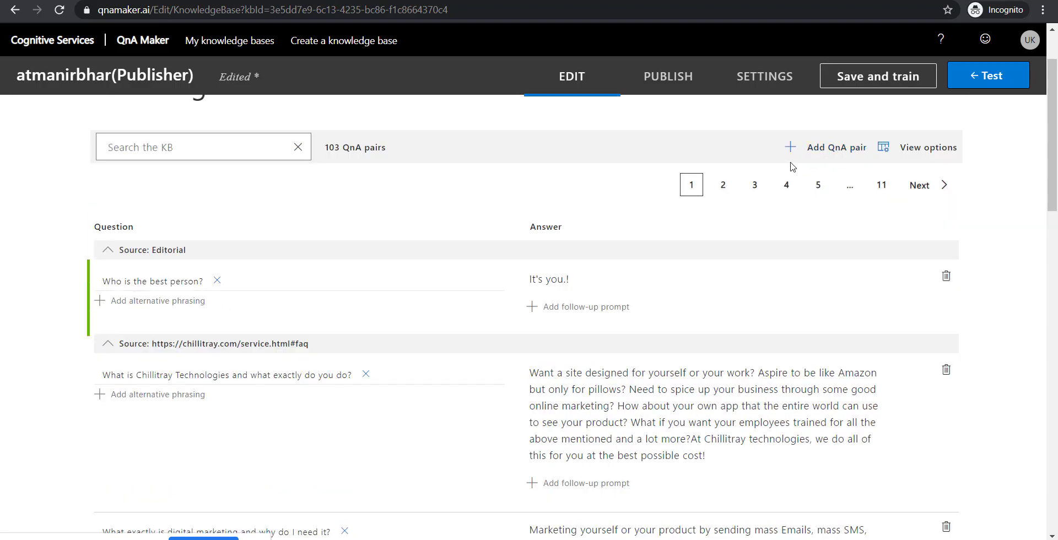
pyautogui.scroll(-6, 661, 233)
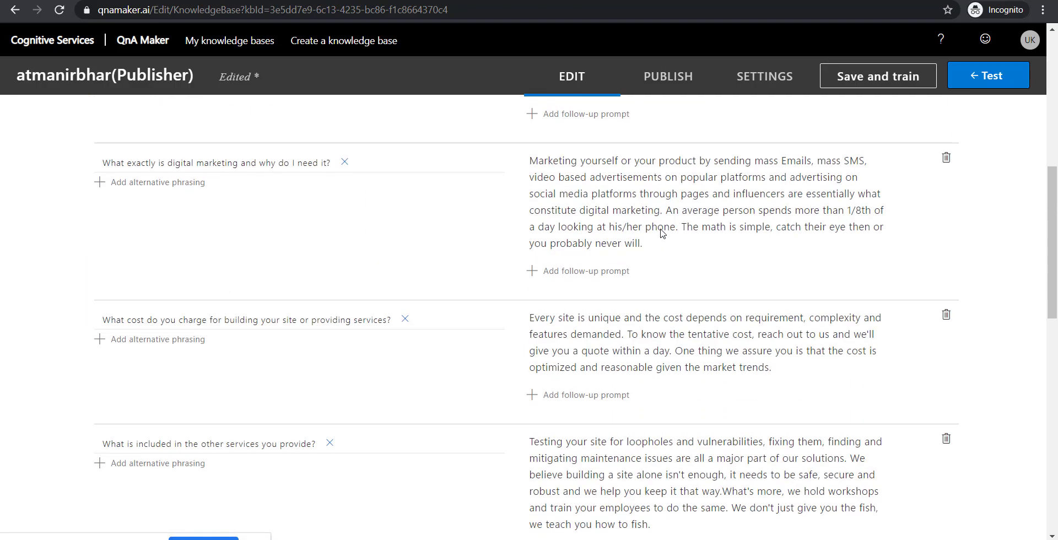
pyautogui.scroll(-4, 661, 233)
pyautogui.scroll(7, 693, 317)
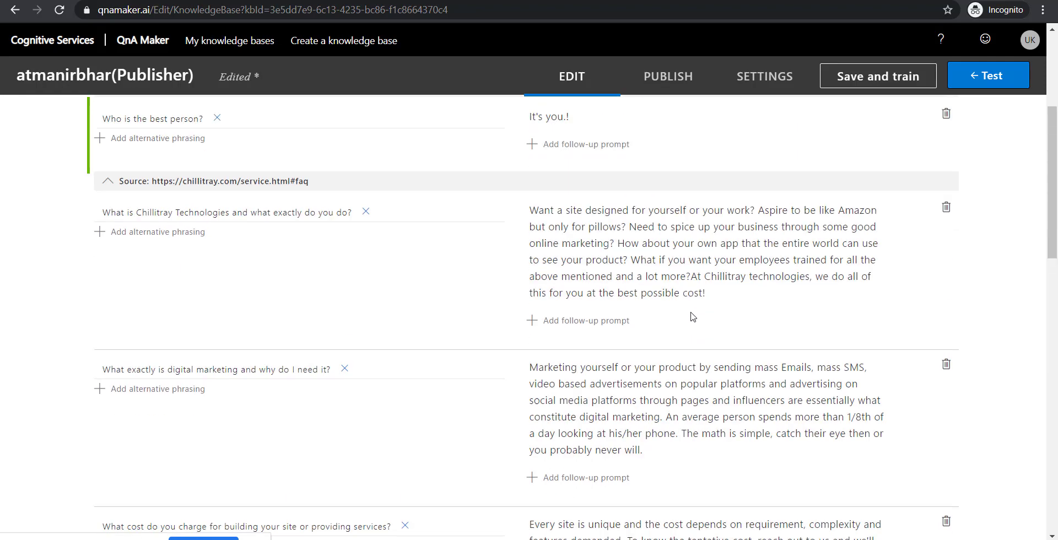
pyautogui.scroll(4, 693, 317)
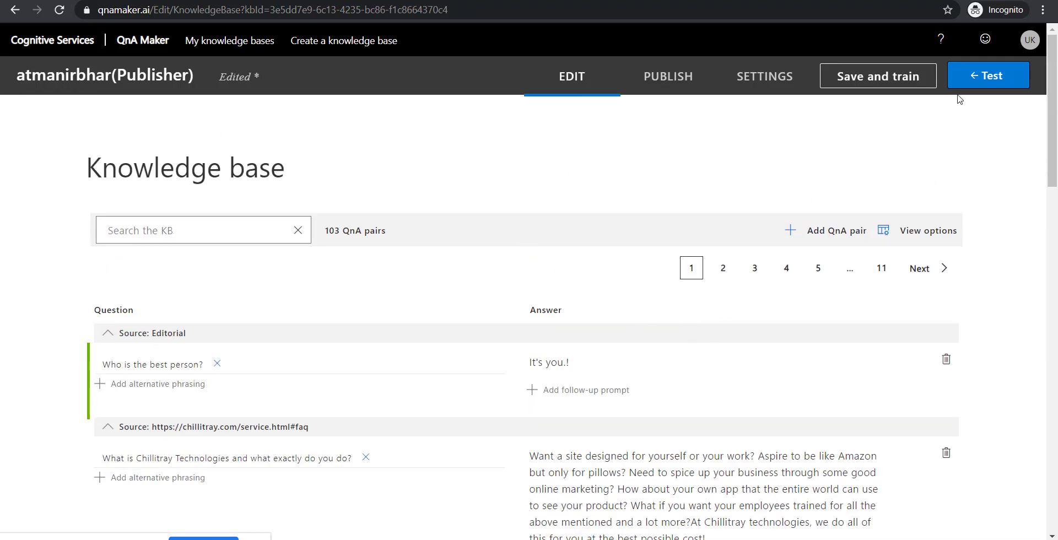
# - Save and train the knowledge base so all 103 QnA pairs are stored
pyautogui.click(892, 83)
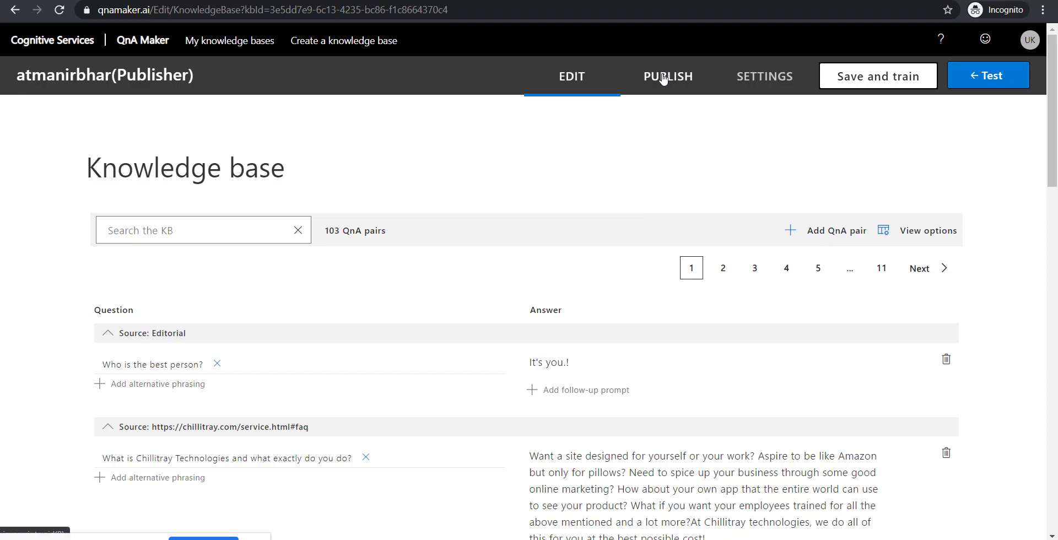
pyautogui.scroll(-8, 608, 289)
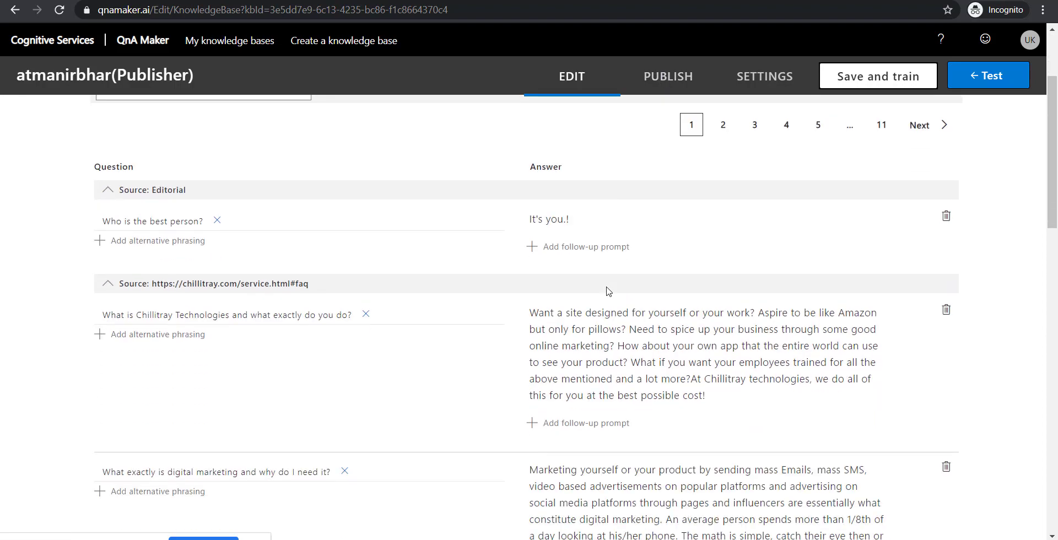
pyautogui.scroll(-10, 608, 290)
pyautogui.scroll(20, 608, 290)
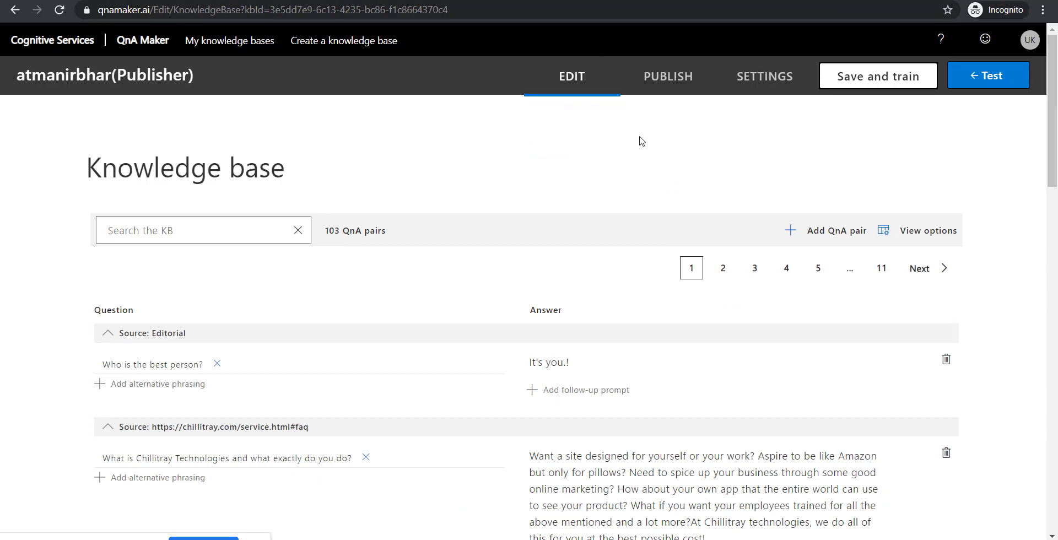
# - Publish the atmanirbhar knowledge base to production from the Publish page
pyautogui.click(668, 81)
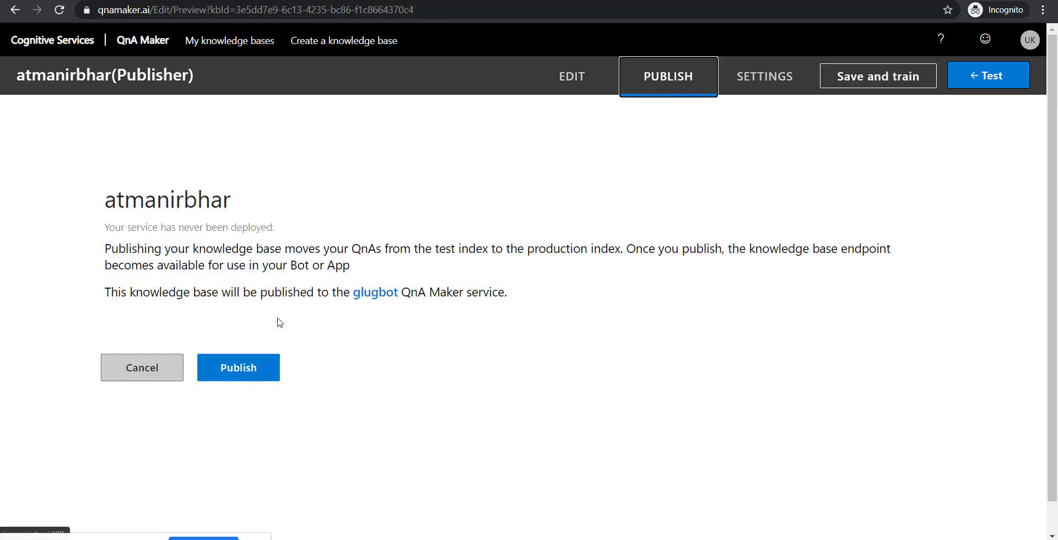
pyautogui.click(271, 364)
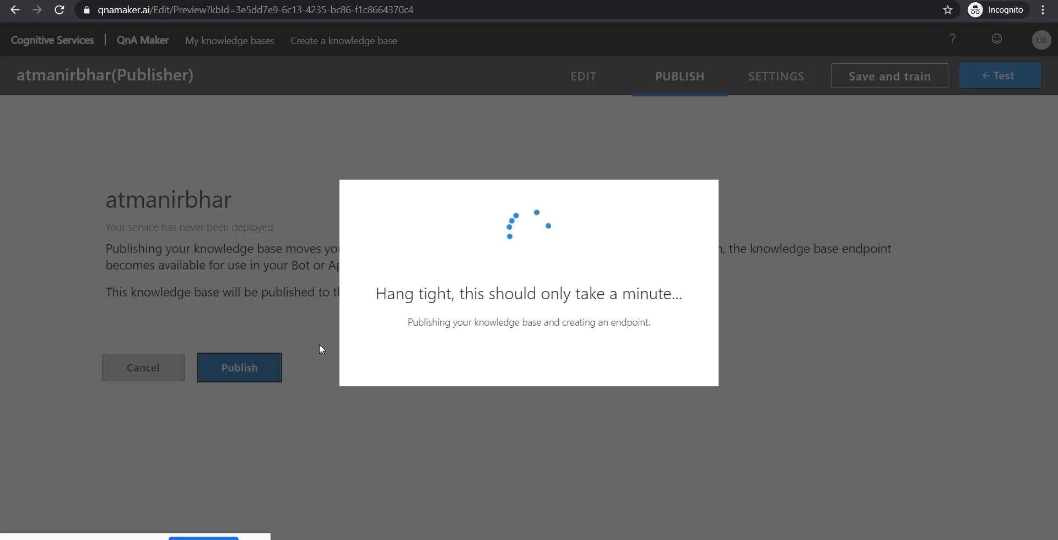
pyautogui.scroll(-1, 319, 345)
pyautogui.scroll(-1, 320, 348)
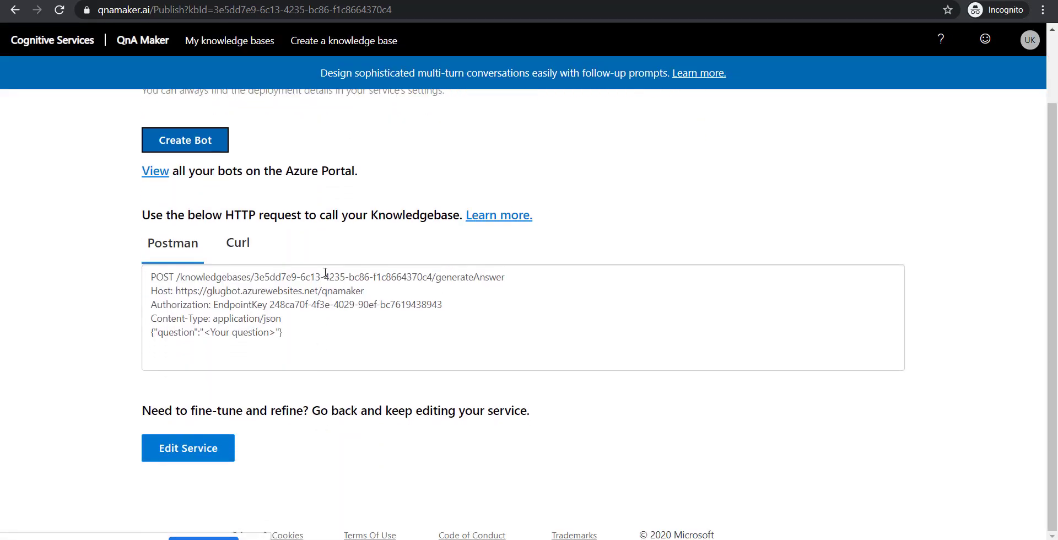
# - View the generateAnswer sample request in Curl and Postman formats
pyautogui.click(245, 241)
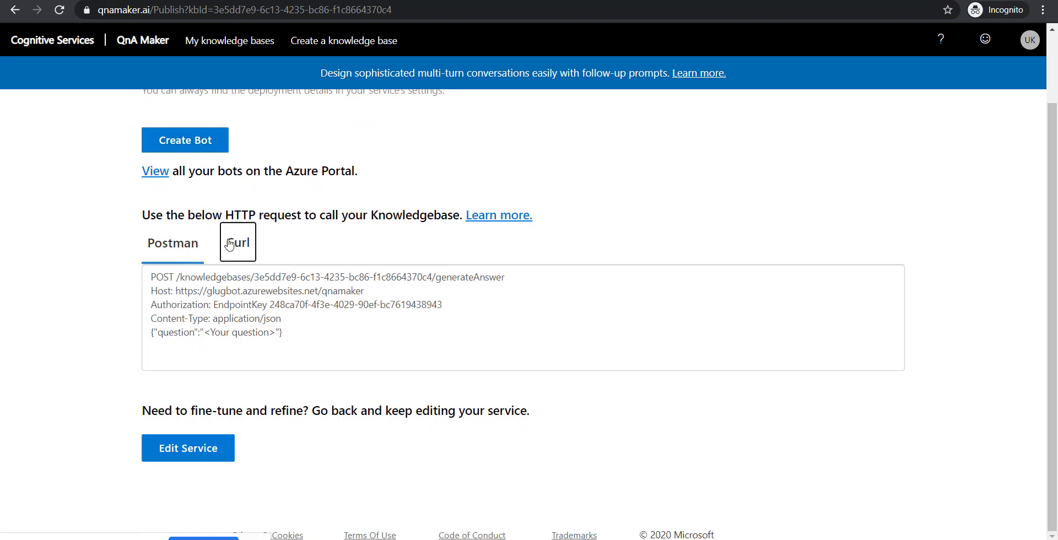
pyautogui.click(170, 256)
pyautogui.scroll(2, 79, 218)
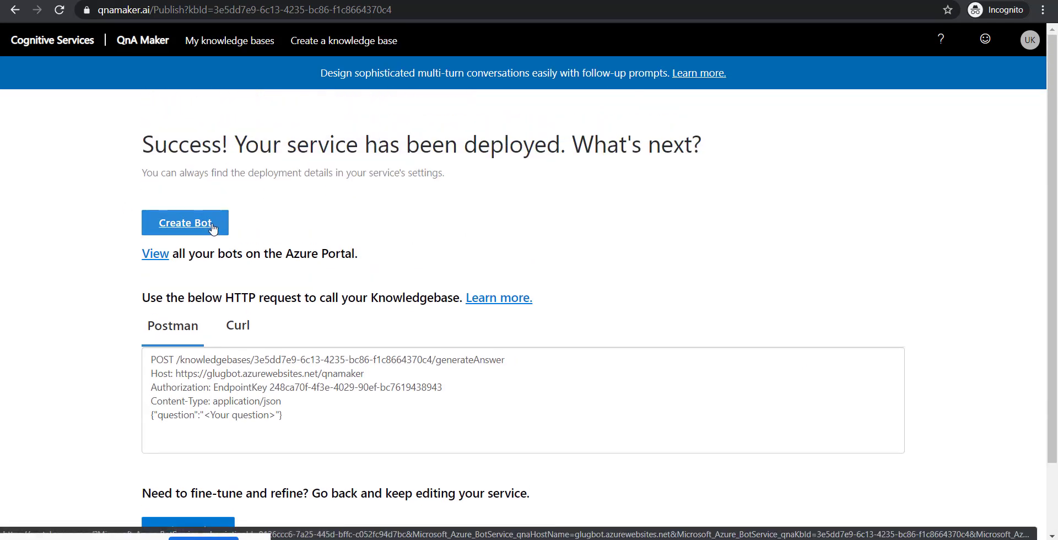
# - Create the glugbot-bot Web App Bot on the free F0 (10K Premium Messages) tier
pyautogui.click(213, 228)
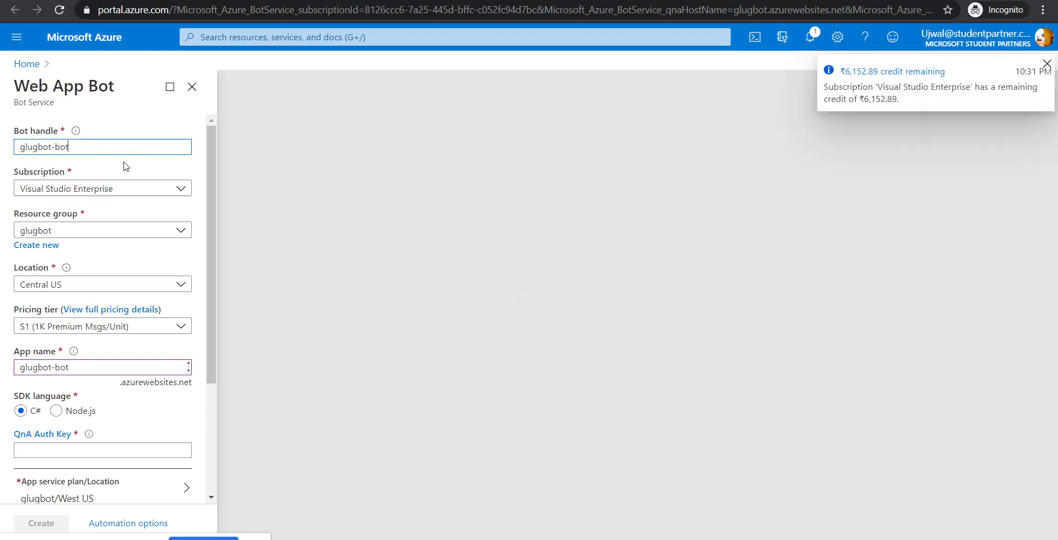
pyautogui.click(183, 330)
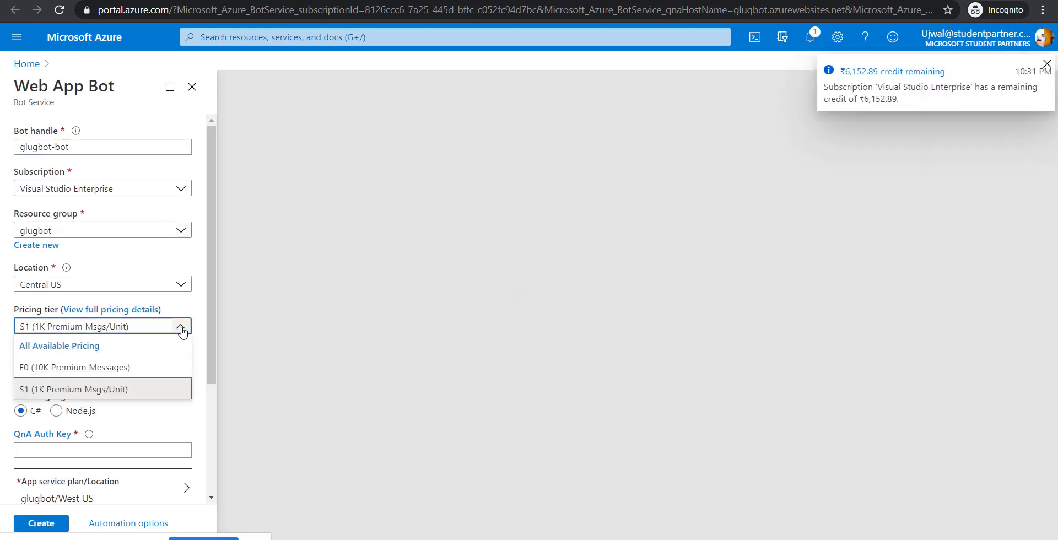
pyautogui.click(124, 369)
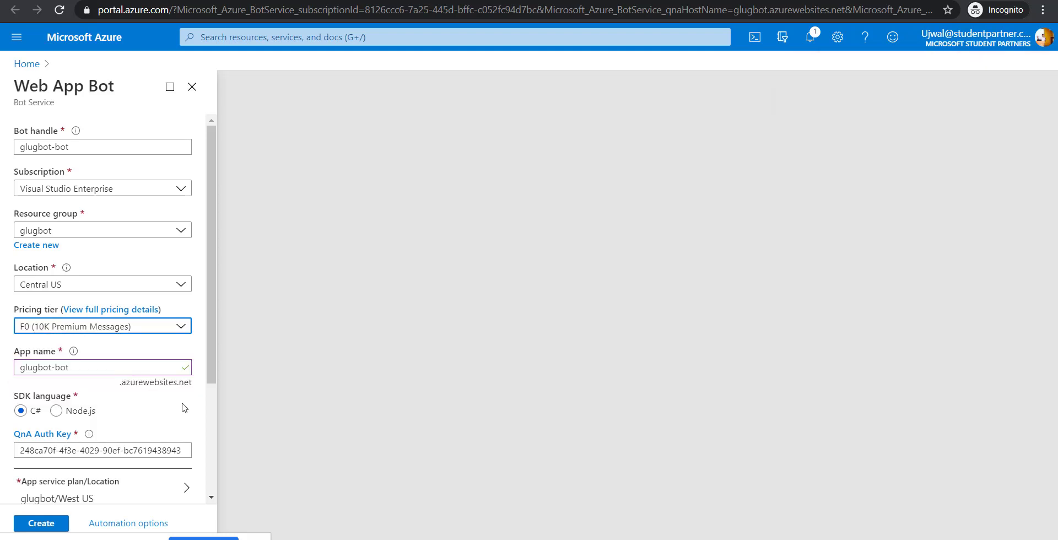
pyautogui.scroll(-3, 184, 406)
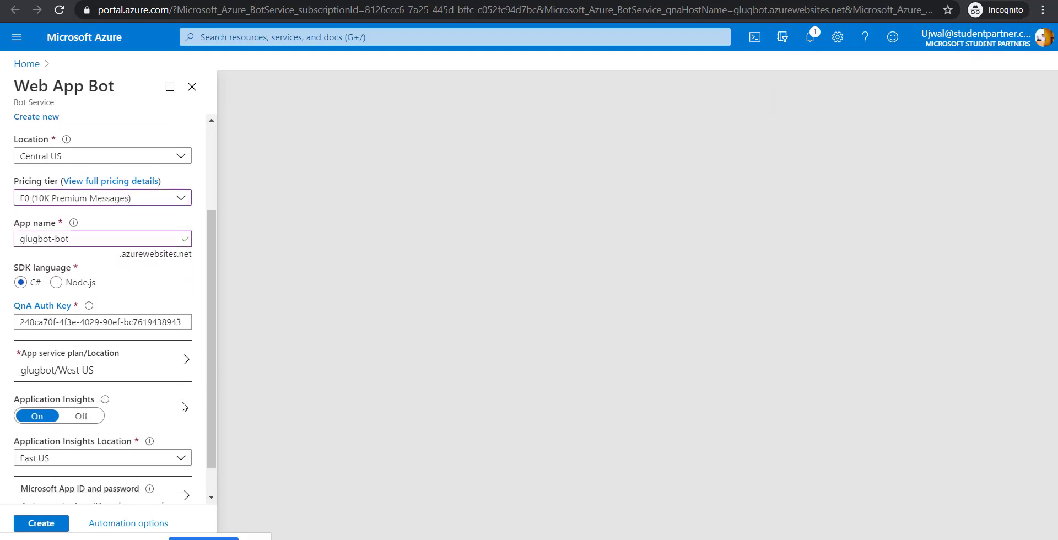
pyautogui.scroll(-1, 132, 419)
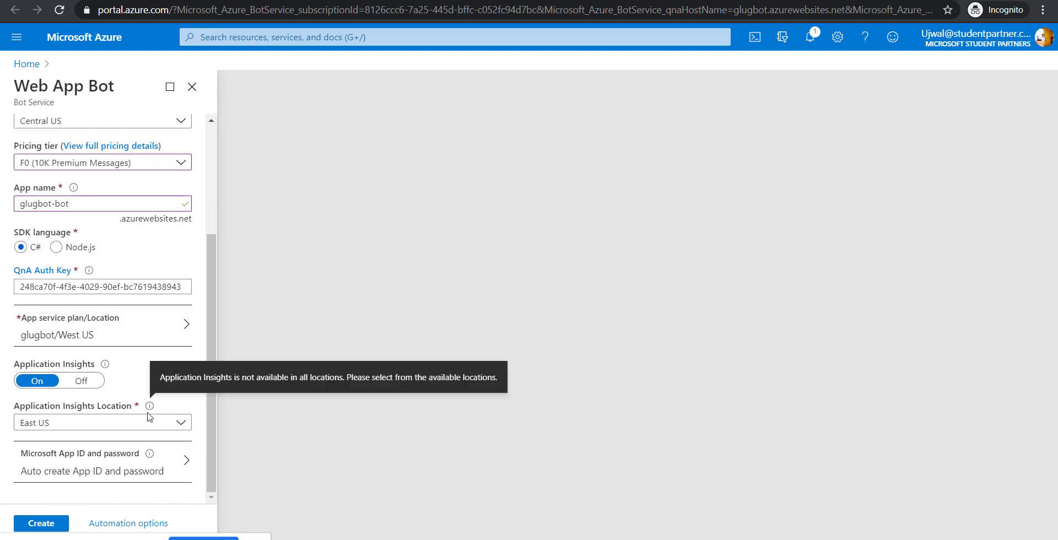
pyautogui.click(54, 524)
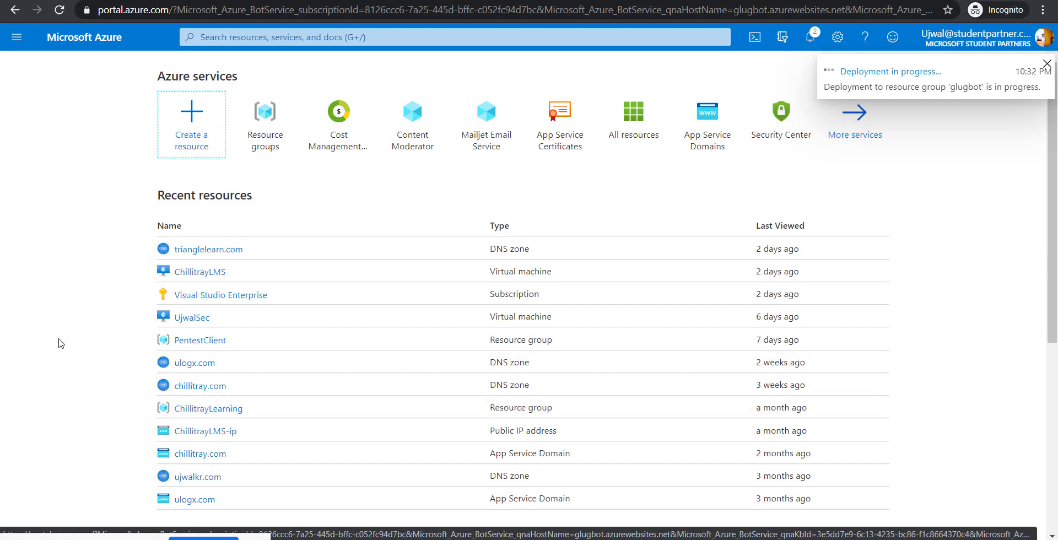
# - Check notifications to confirm the glugbot-bot deployment to resource group 'glugbot' succeeded
pyautogui.scroll(-2, 60, 344)
pyautogui.scroll(2, 59, 342)
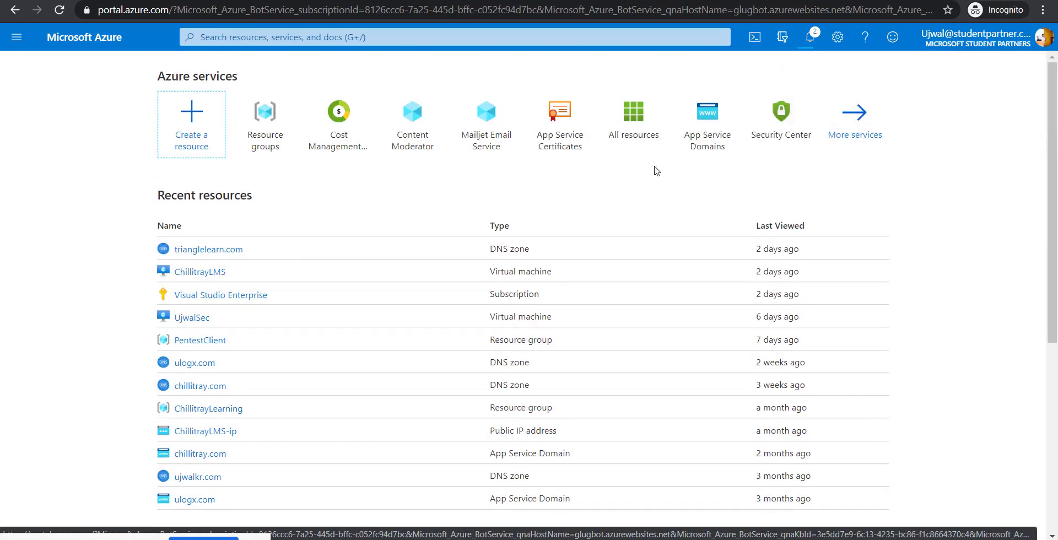
pyautogui.click(810, 36)
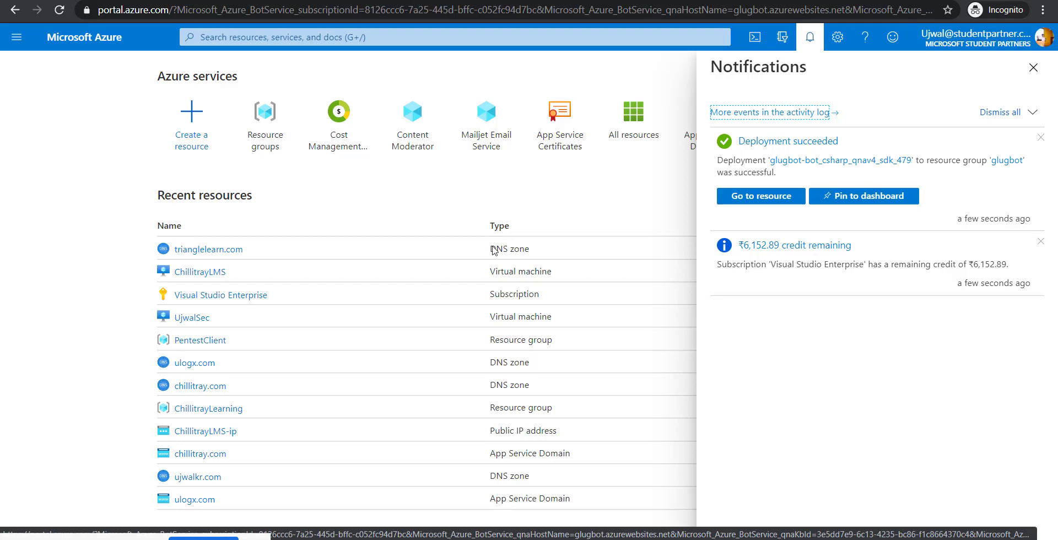
# - Open glugbot-bot's Test in Web Chat and ask 'what is chillitray?', retrying once
pyautogui.click(746, 197)
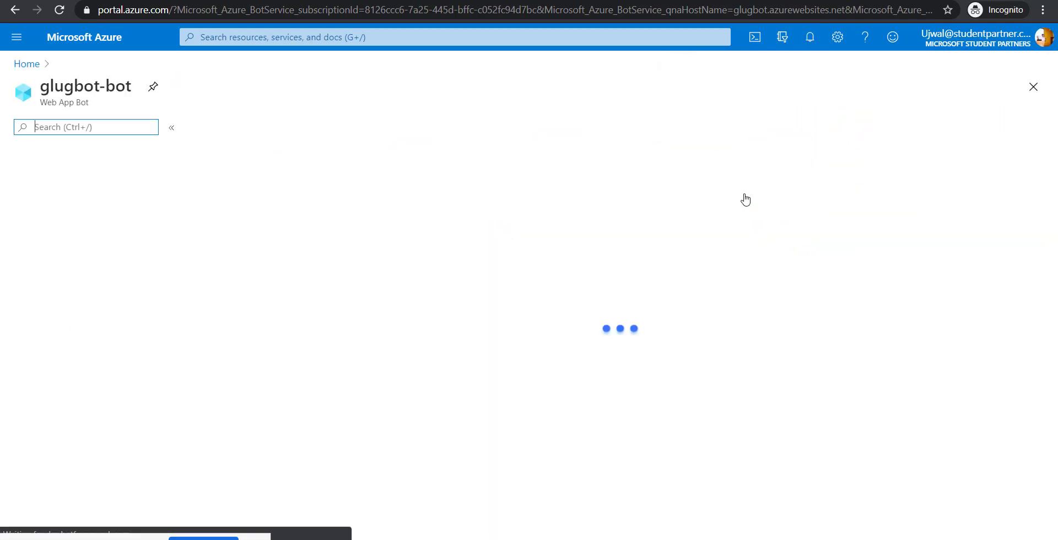
pyautogui.scroll(-1, 546, 309)
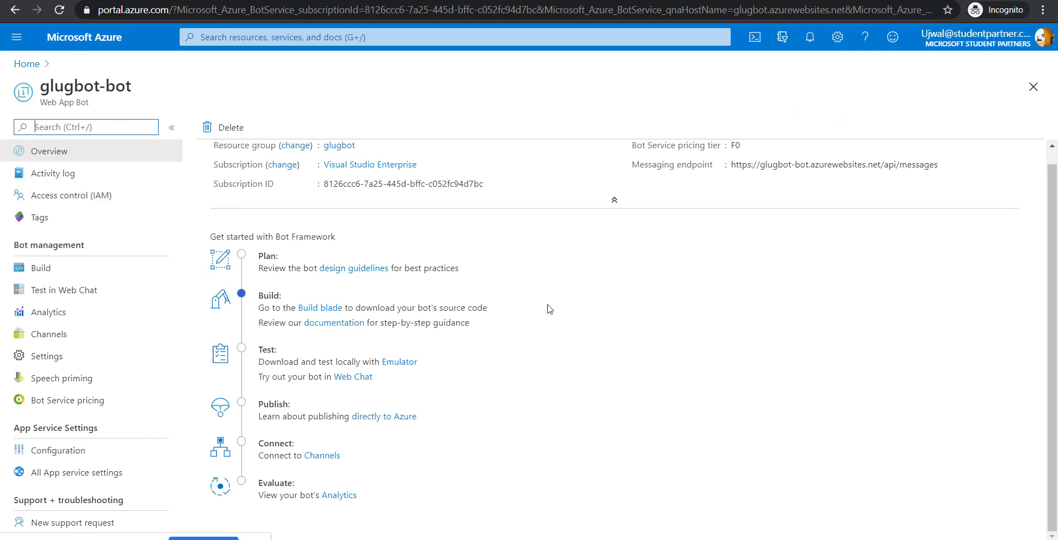
pyautogui.click(46, 290)
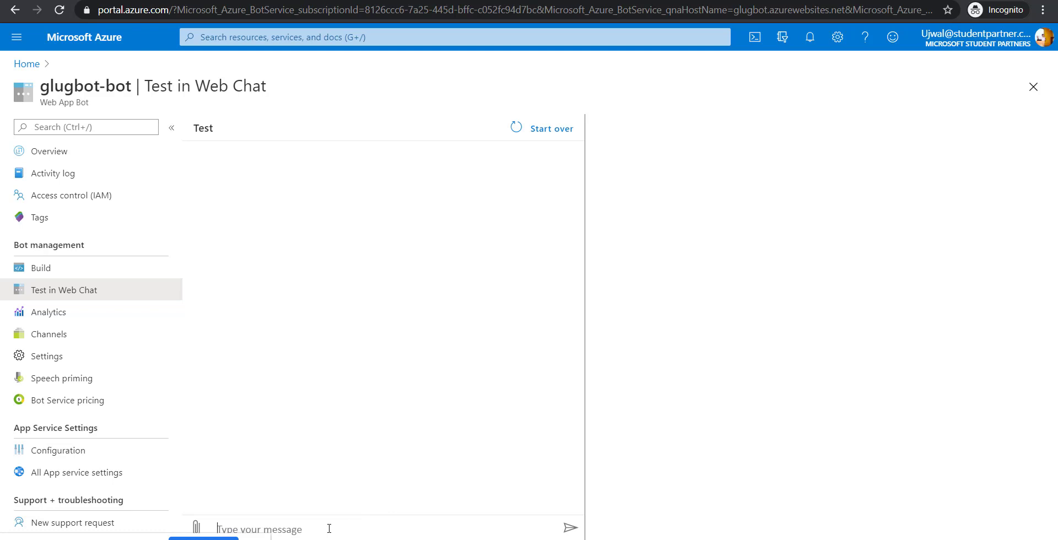
pyautogui.write('what is chillitray')
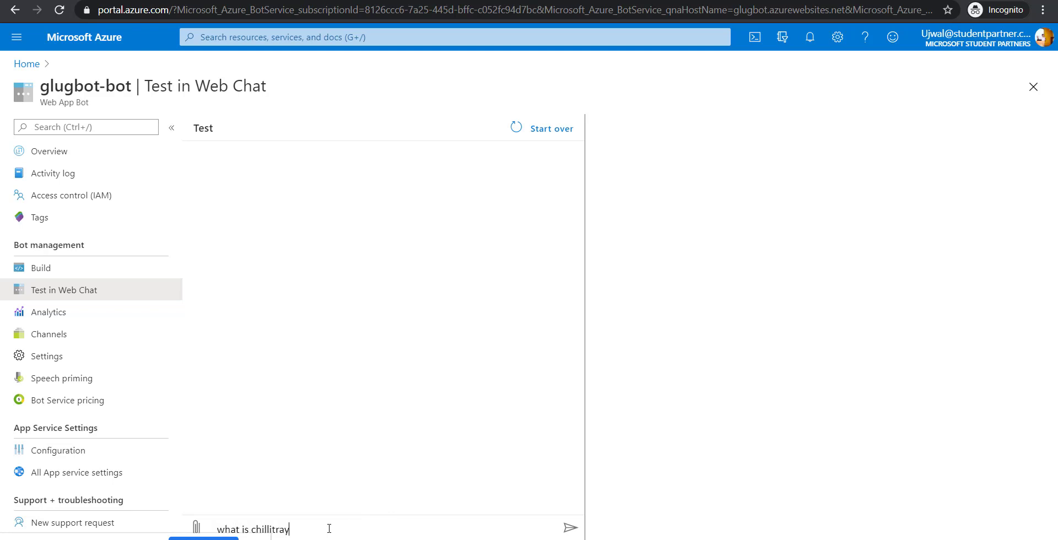
pyautogui.write('?')
pyautogui.press('Return')
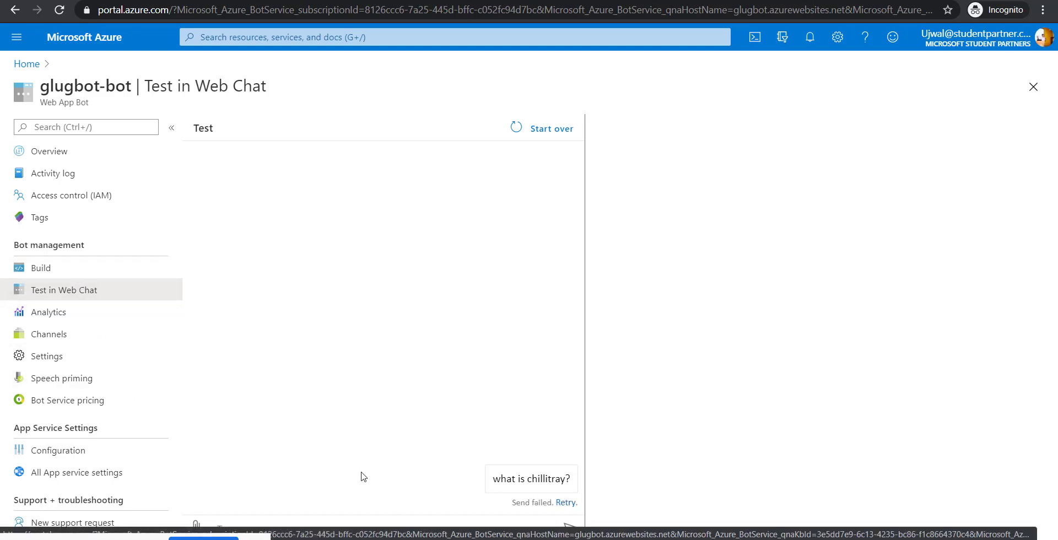
pyautogui.click(558, 510)
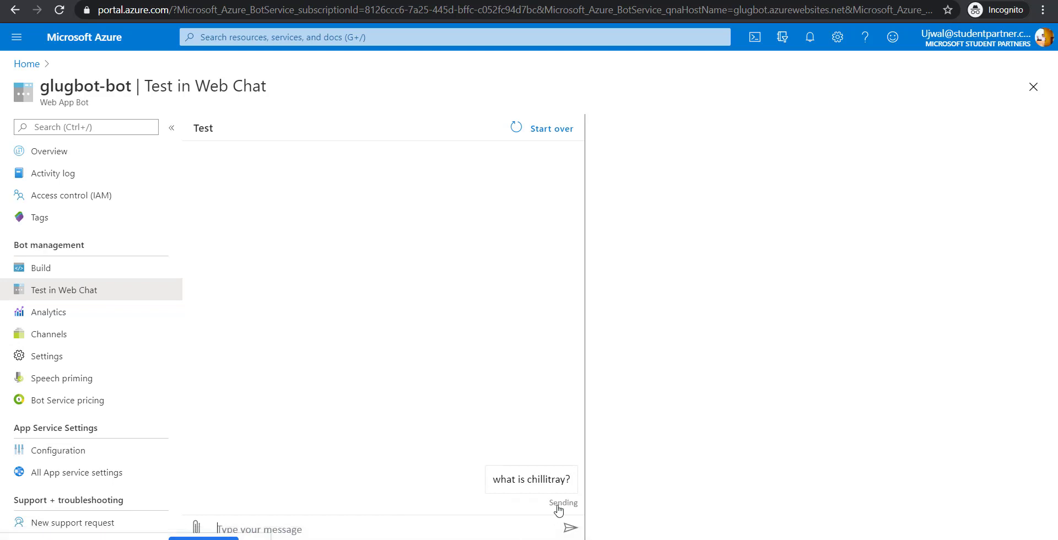
# - Send 'hi' to the bot, then restart the conversation with Start over
pyautogui.click(495, 523)
pyautogui.write('hi')
pyautogui.press('Return')
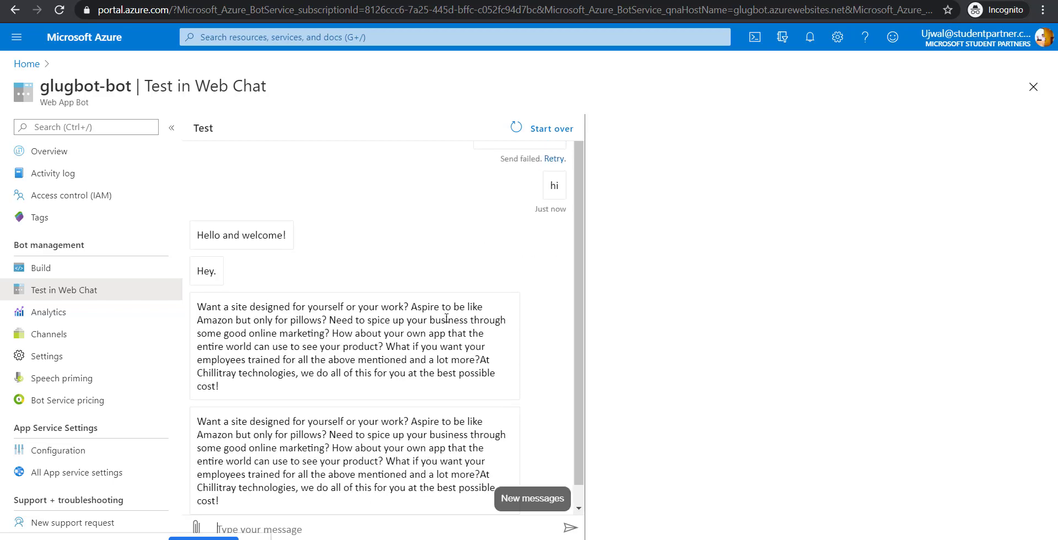
pyautogui.click(528, 128)
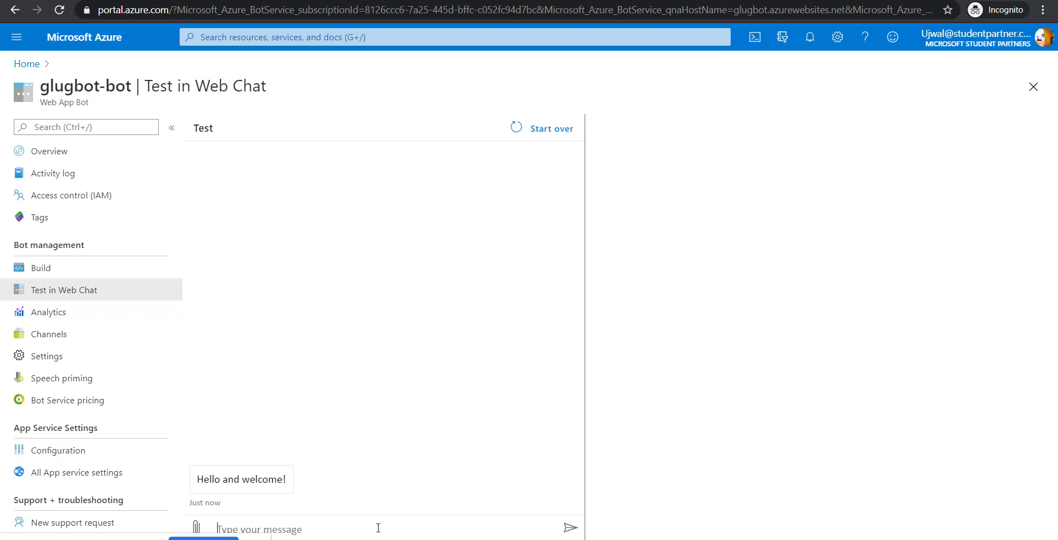
# - Ask 'Who is angel priya?', 'Why is melody so chocolaty?' and 'how do i become atmanirbhar?'
pyautogui.write('Who is angel priya?')
pyautogui.press('Return')
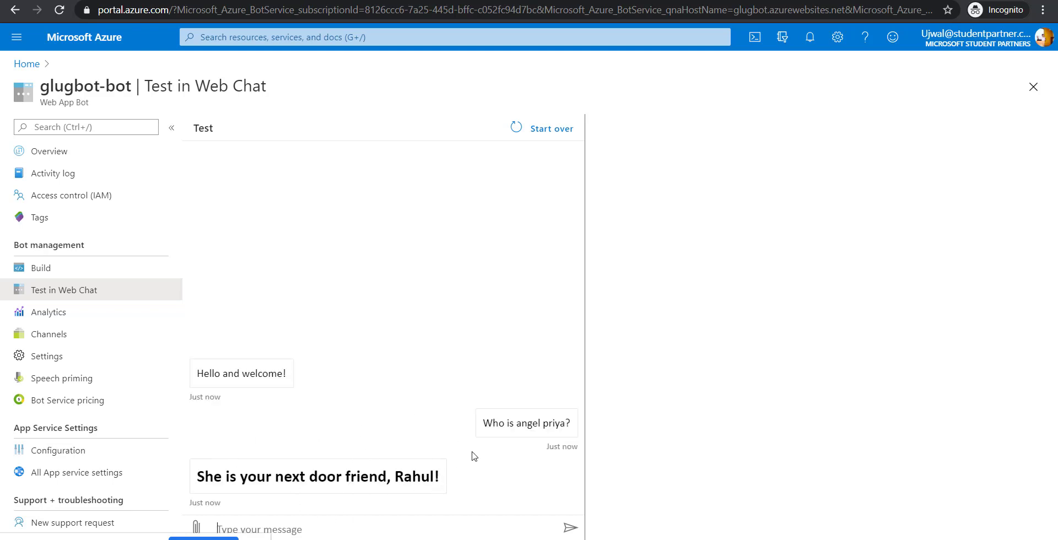
pyautogui.click(414, 527)
pyautogui.write('Why is')
pyautogui.write(' melody so')
pyautogui.write(' chocol')
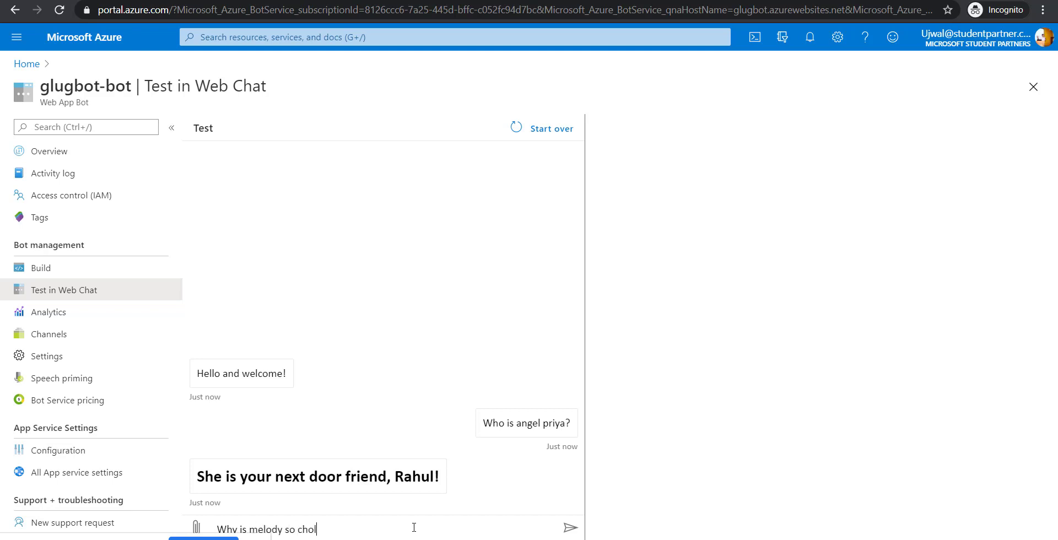
pyautogui.write('aty?')
pyautogui.press('Return')
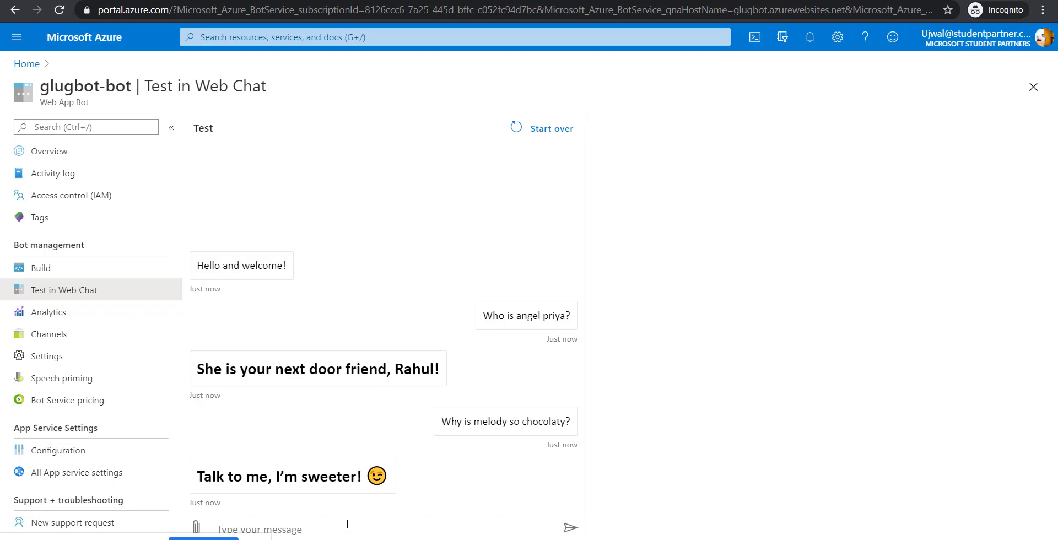
pyautogui.write('how do i become atma')
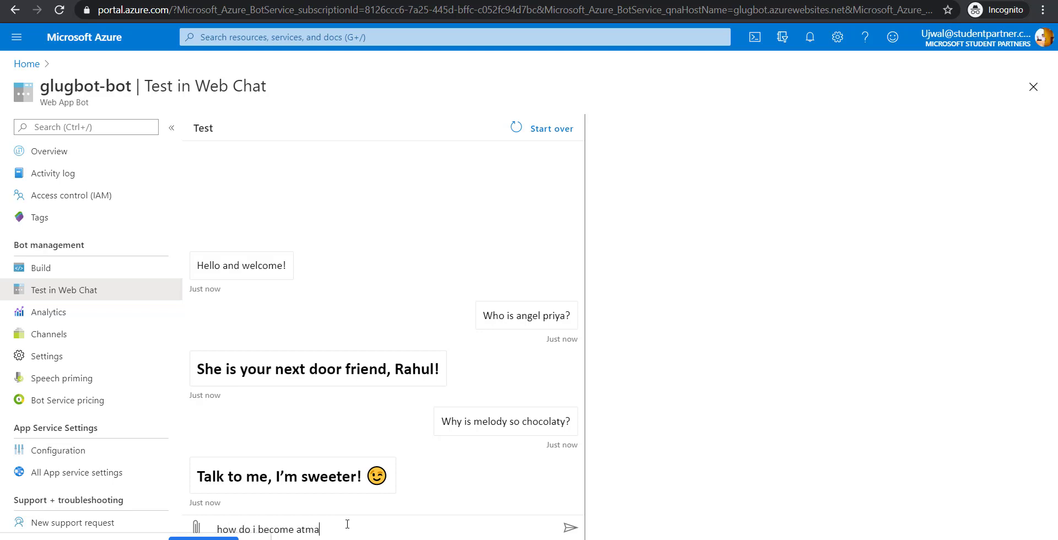
pyautogui.write('nirbhar?')
pyautogui.press('Return')
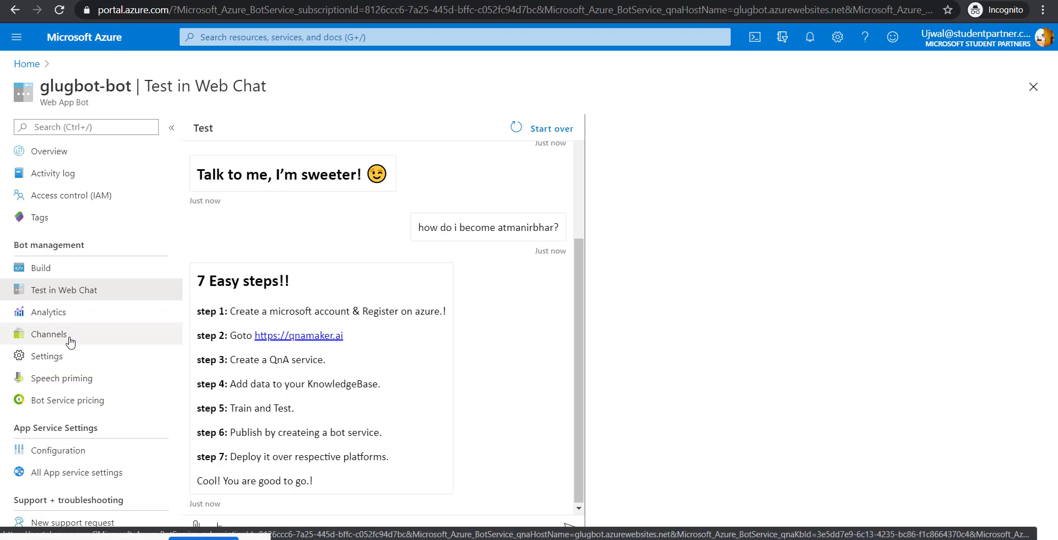
# - Go to glugbot-bot's Channels page via Analytics and scroll through the channel list
pyautogui.click(60, 317)
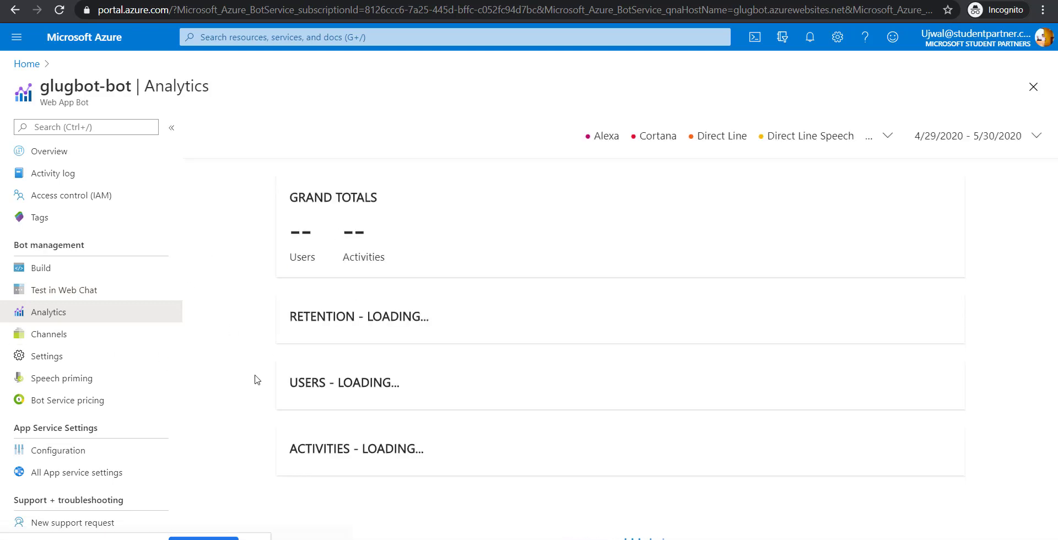
pyautogui.click(52, 337)
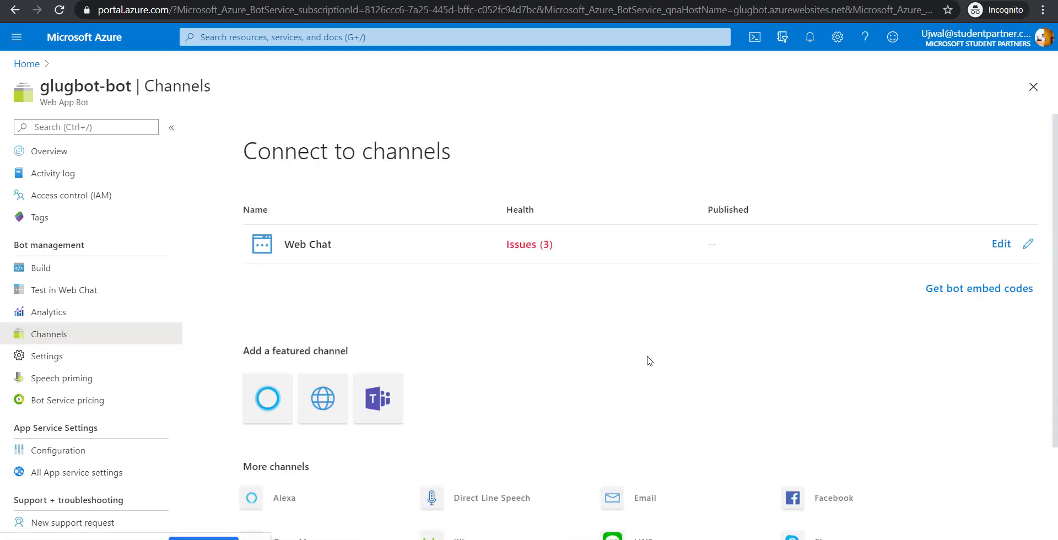
pyautogui.scroll(-1, 648, 356)
pyautogui.scroll(-2, 649, 361)
pyautogui.scroll(-1, 649, 361)
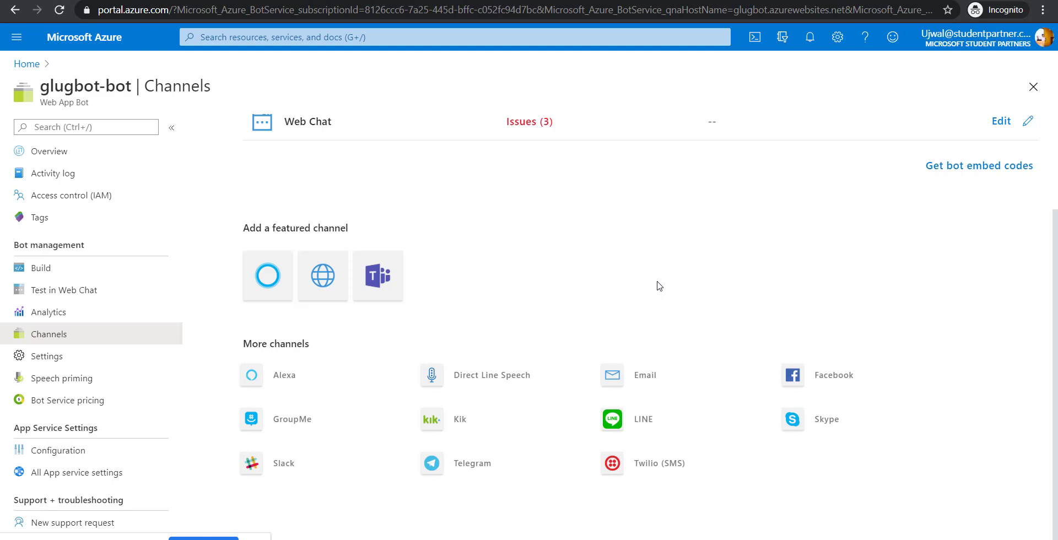
# - Look at the Email channel setup, then return to Channels and scroll to More channels
pyautogui.click(636, 384)
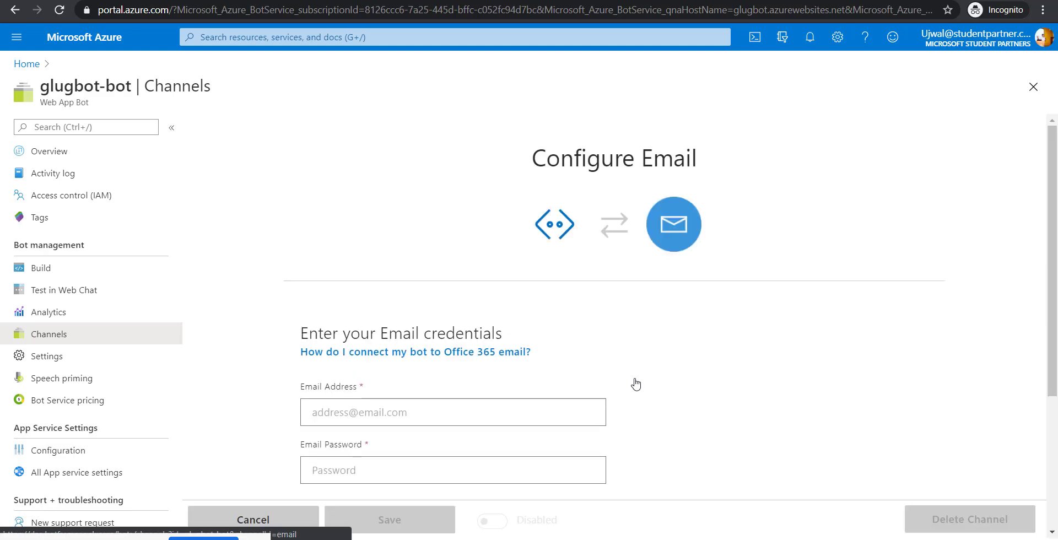
pyautogui.scroll(-2, 636, 384)
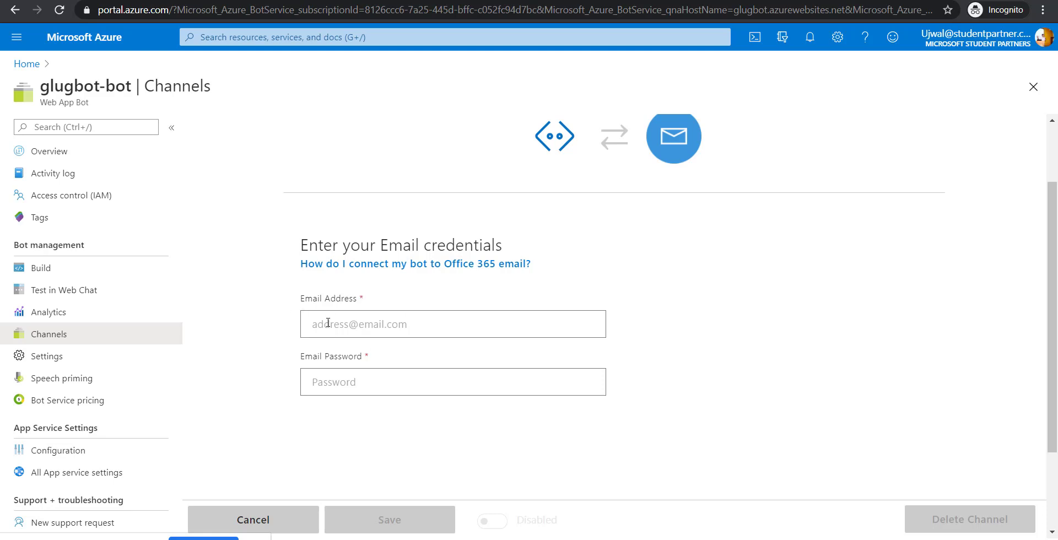
pyautogui.click(65, 320)
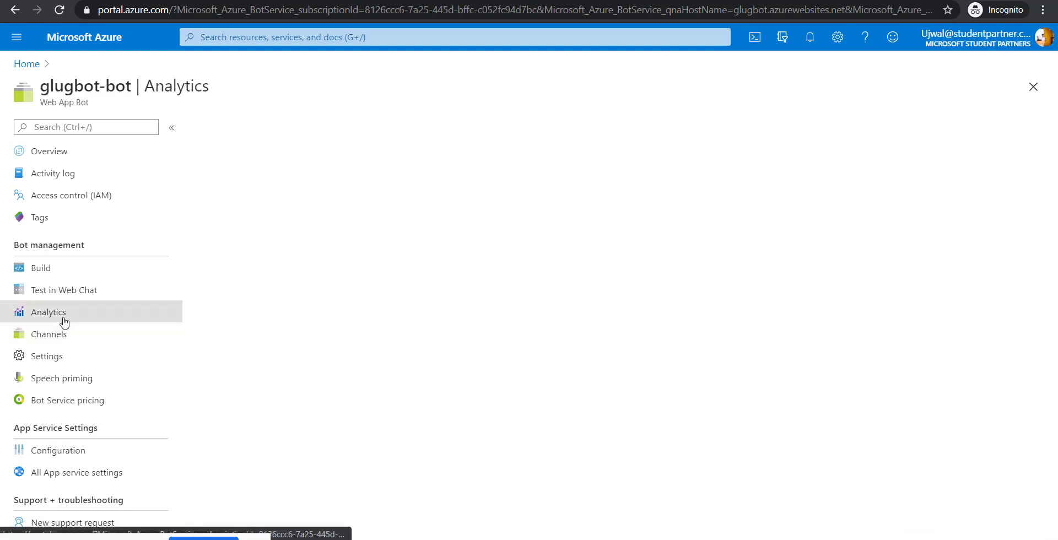
pyautogui.click(59, 337)
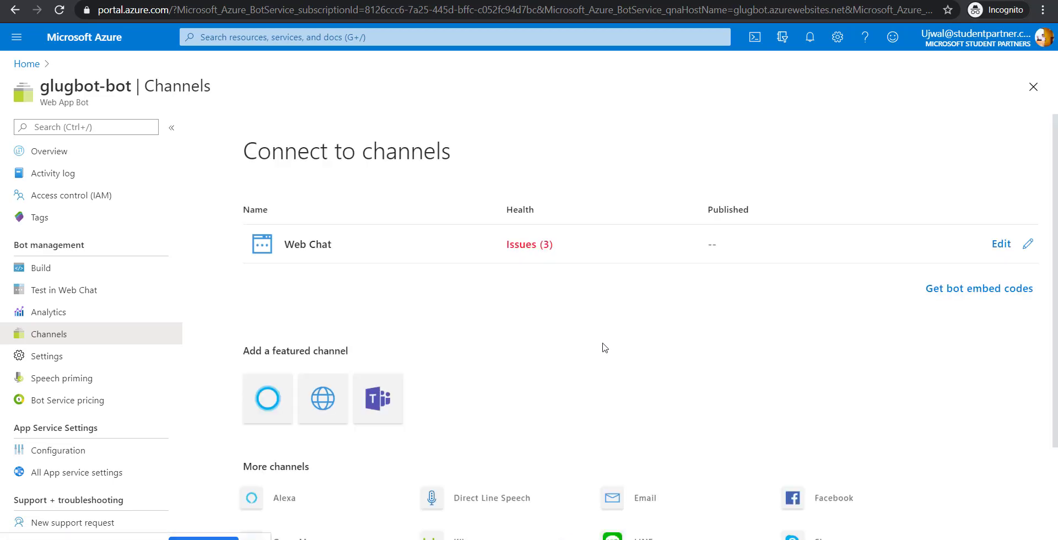
pyautogui.scroll(-2, 604, 346)
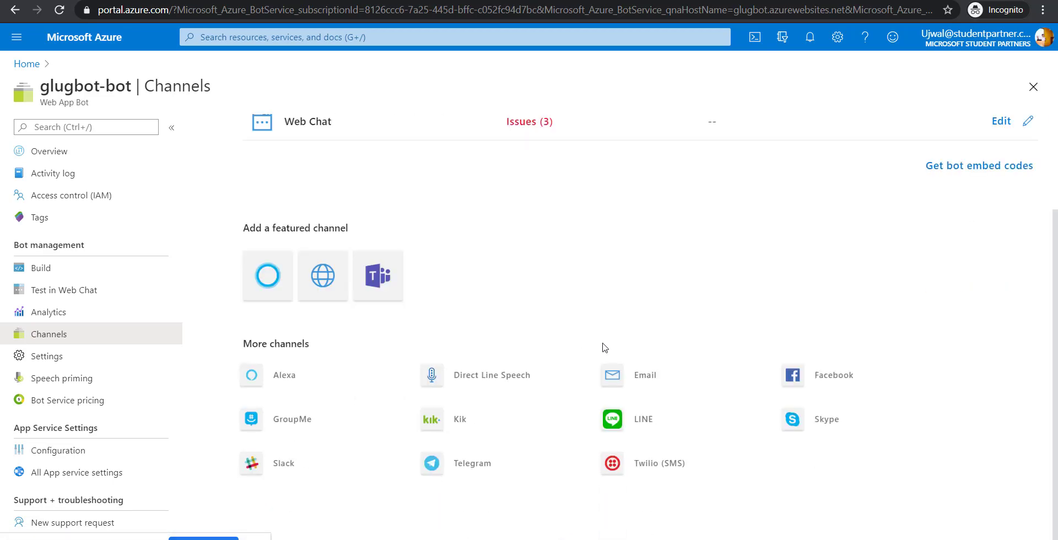
# - Open the Telegram channel setup in Azure Portal, then bring up the Telegram messaging app
pyautogui.click(475, 463)
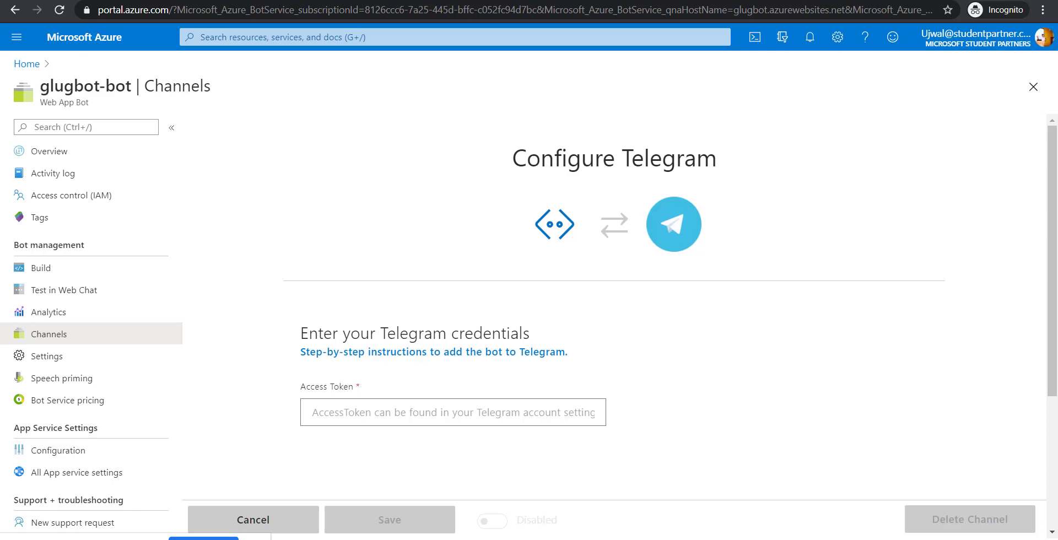
pyautogui.click(697, 539)
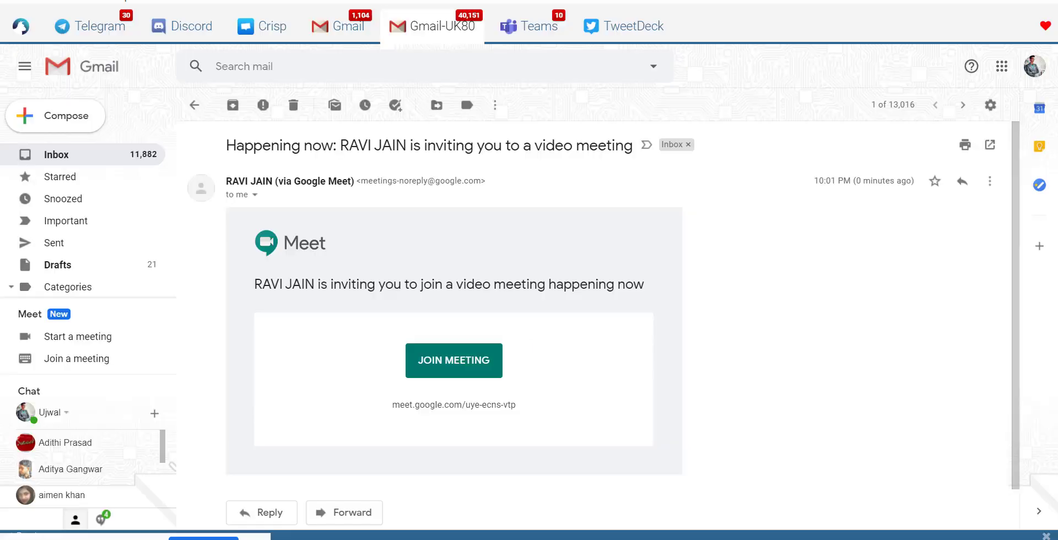
pyautogui.click(697, 539)
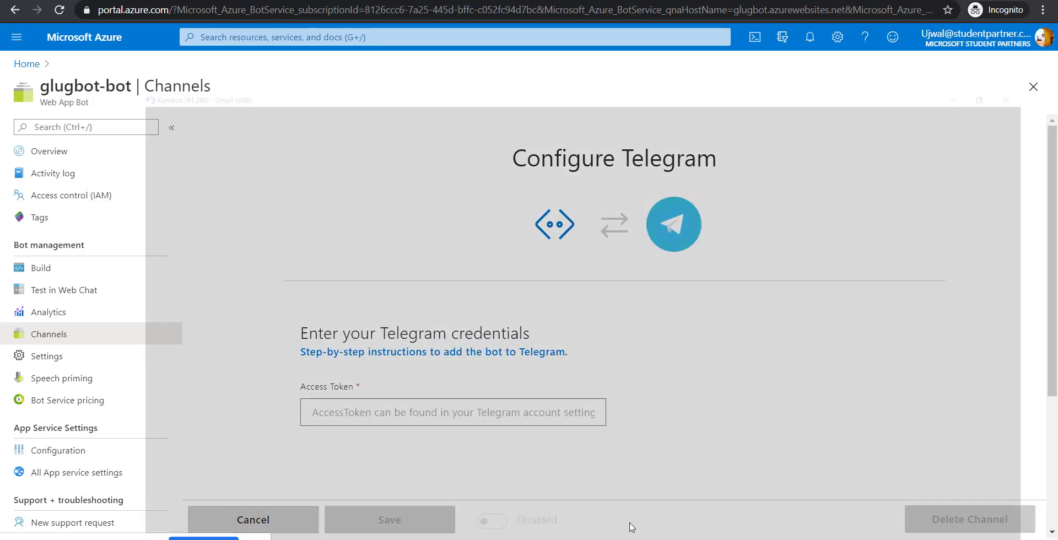
pyautogui.click(629, 524)
# - Find and open the BotFather chat in Telegram
pyautogui.click(101, 38)
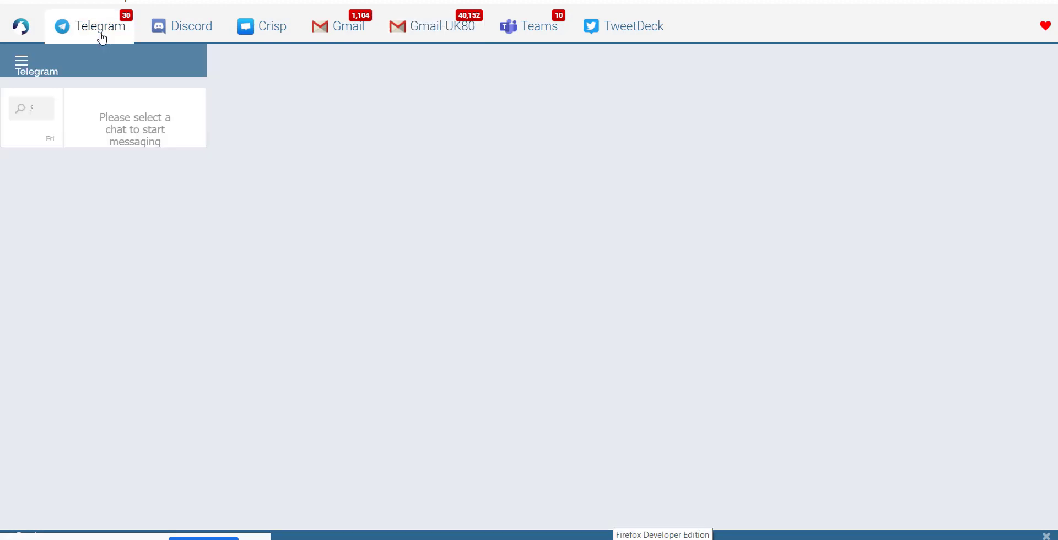
pyautogui.click(253, 97)
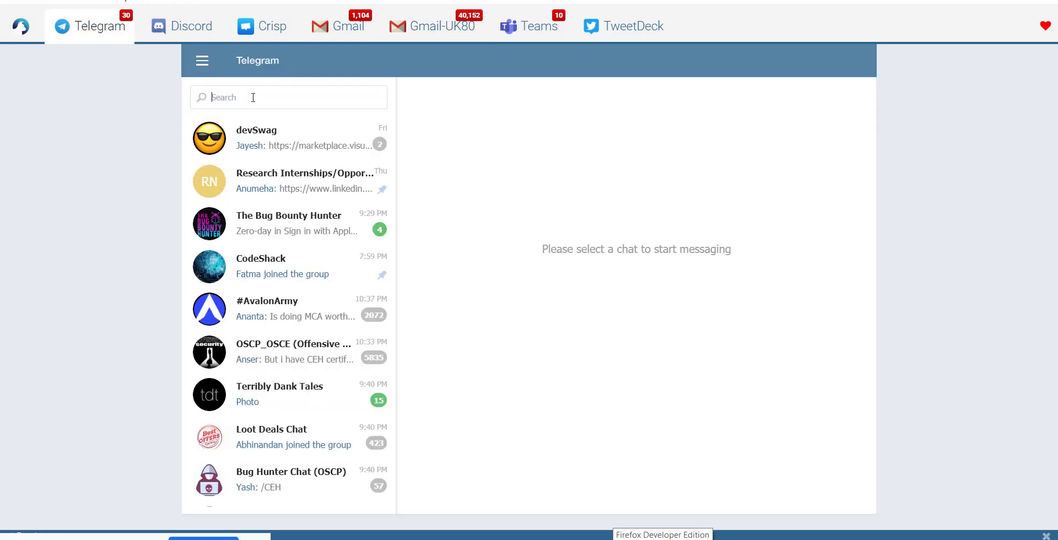
pyautogui.write('father')
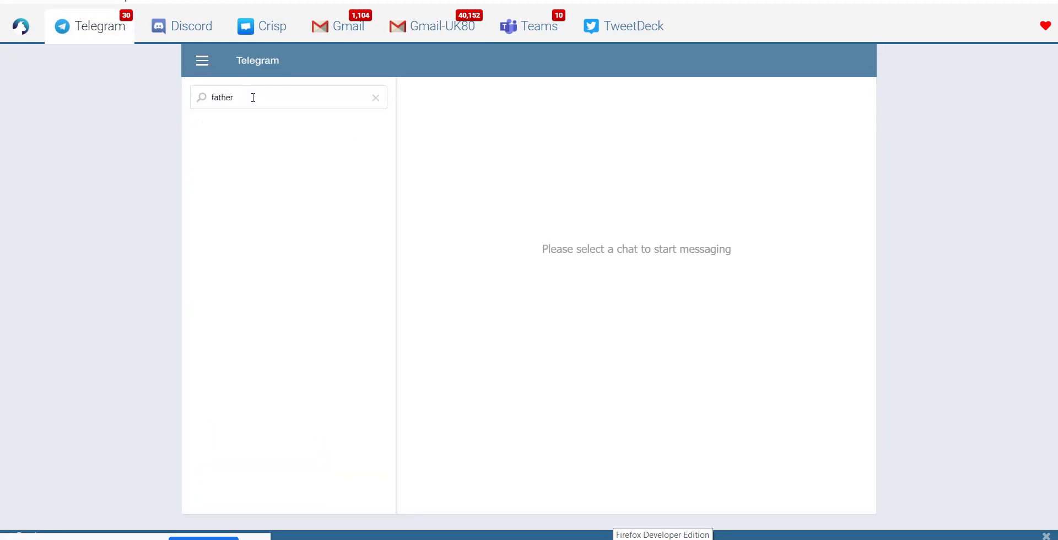
pyautogui.press('BackSpace')
pyautogui.press('BackSpace')
pyautogui.press('BackSpace')
pyautogui.press('BackSpace')
pyautogui.press('BackSpace')
pyautogui.press('BackSpace')
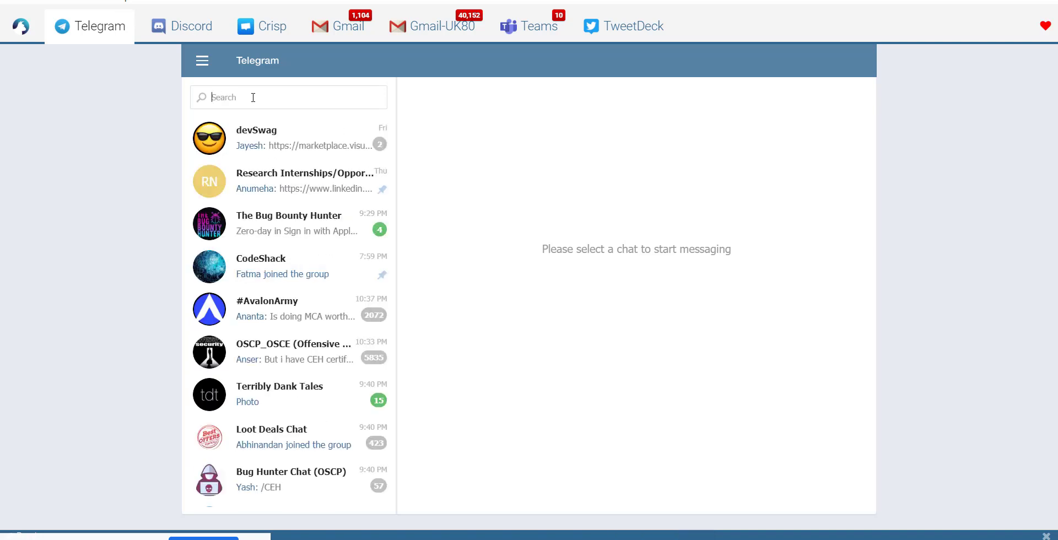
pyautogui.write('botfat')
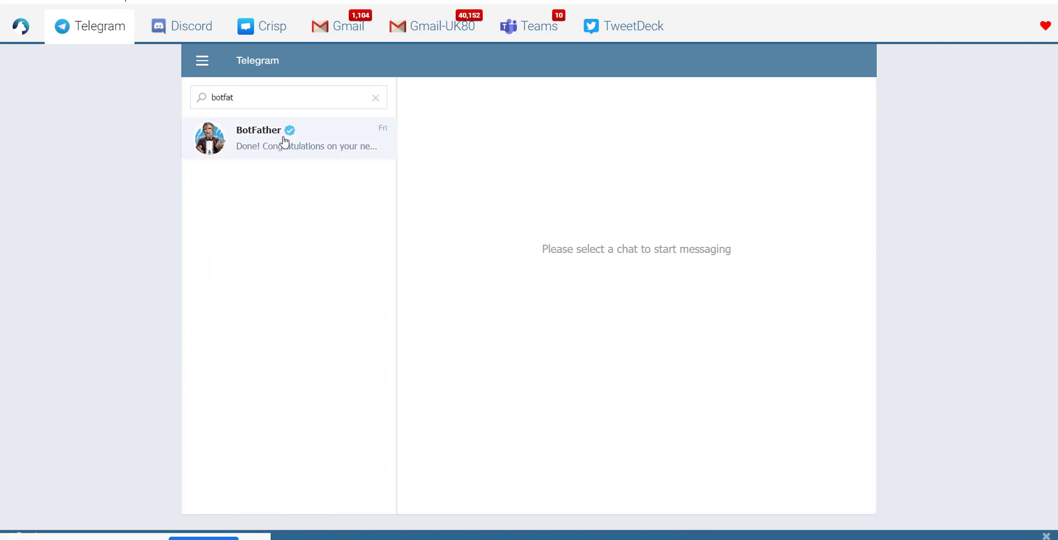
pyautogui.click(284, 141)
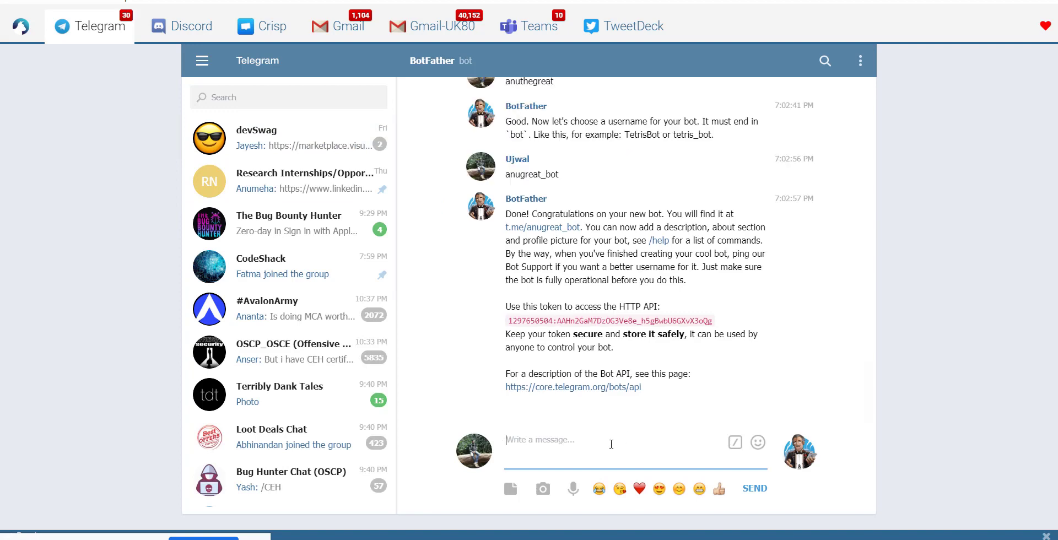
pyautogui.scroll(10, 663, 227)
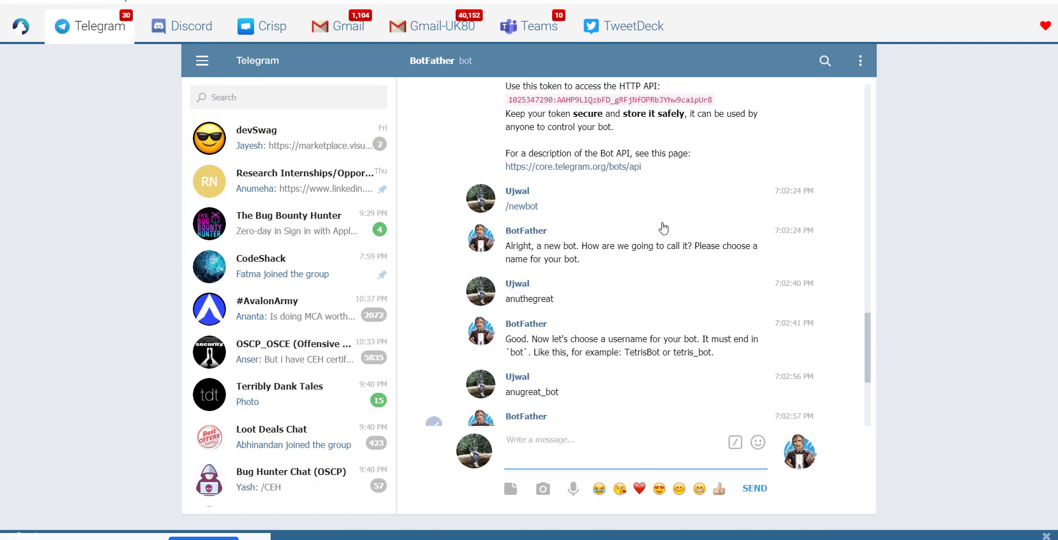
pyautogui.scroll(-10, 664, 228)
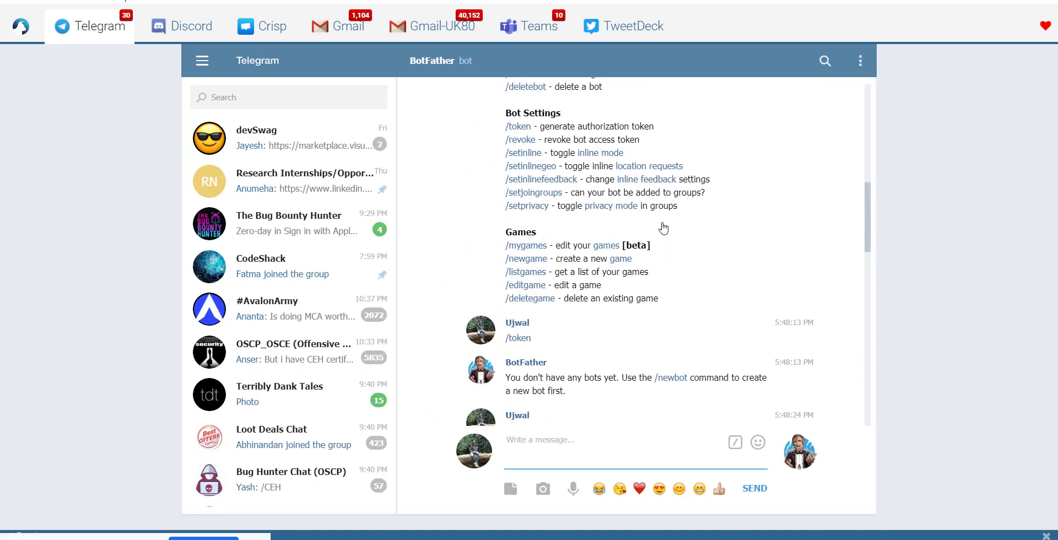
pyautogui.scroll(-1, 664, 228)
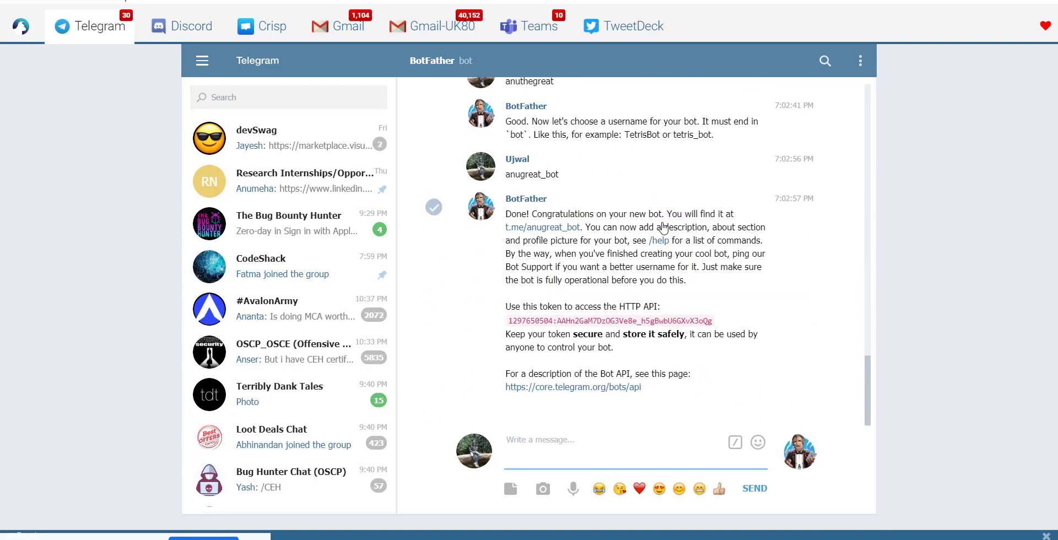
# - Have BotFather create a new bot named atmanirbhar_bot with username atmabot_bot
pyautogui.write('/newbot')
pyautogui.press('Return')
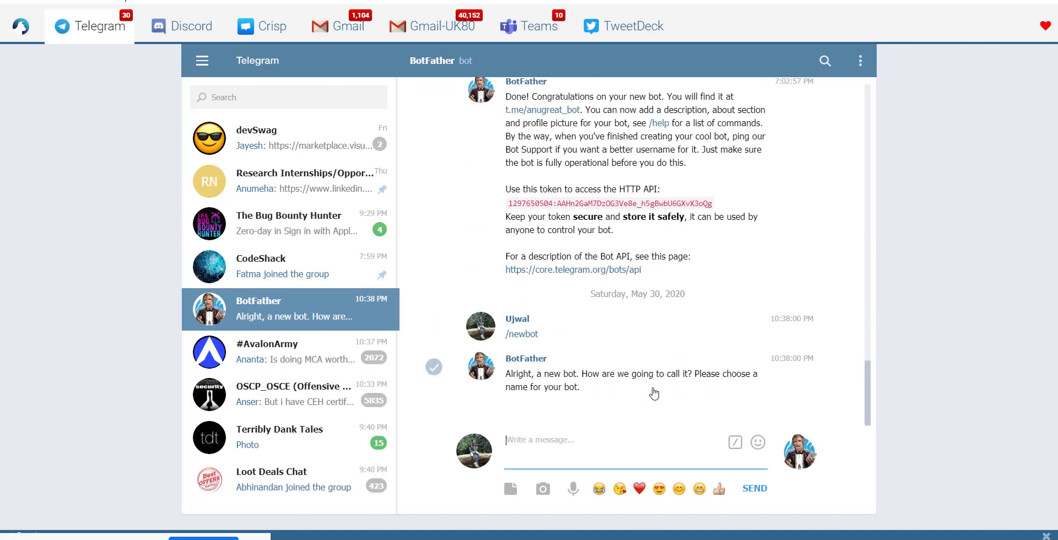
pyautogui.write('atmanirbhar_bot')
pyautogui.press('Return')
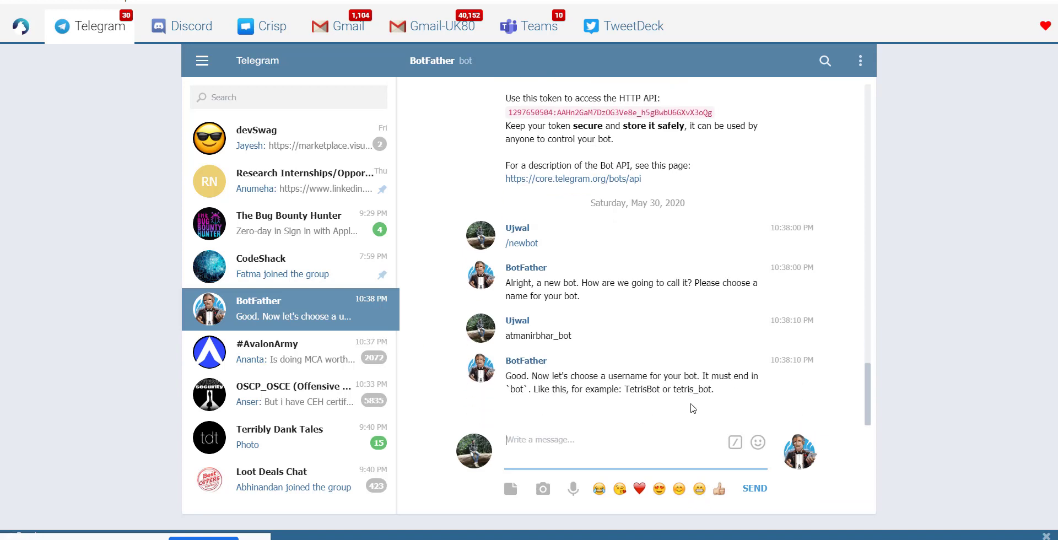
pyautogui.write('atmabot_bot')
pyautogui.press('Return')
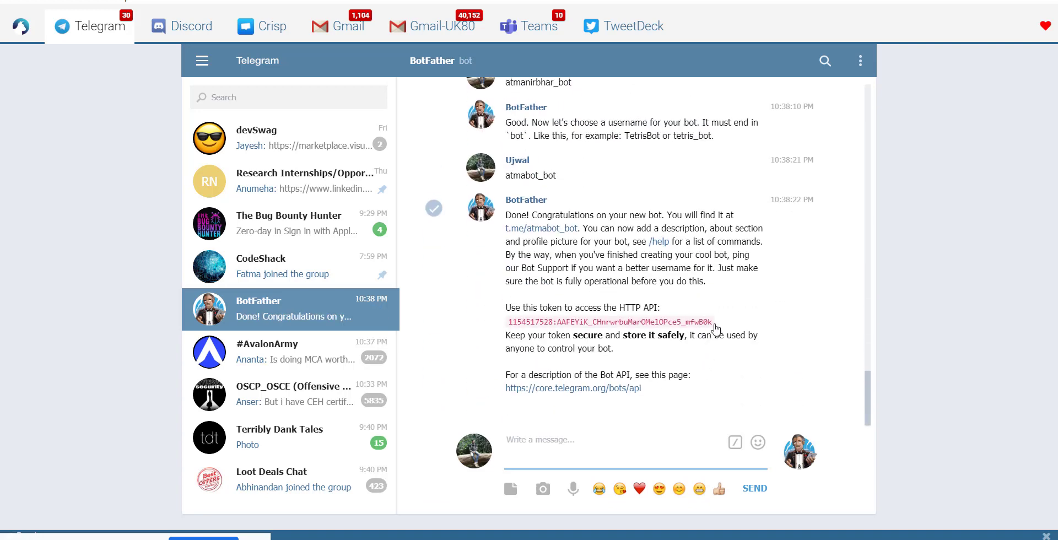
# - Copy the new bot's HTTP API token and return to Azure's Configure Telegram form
pyautogui.moveTo(714, 324); pyautogui.dragTo(510, 326)
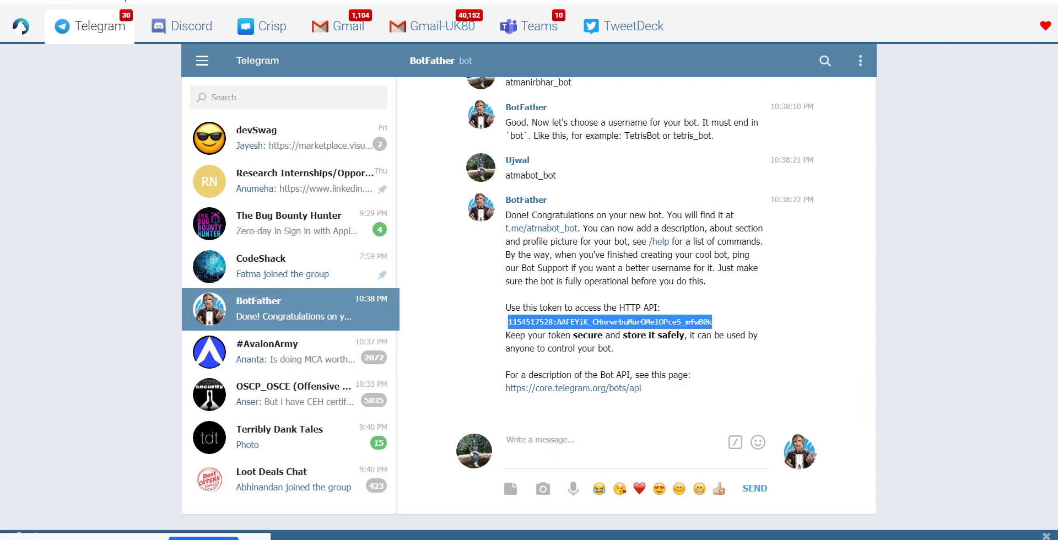
pyautogui.click(527, 539)
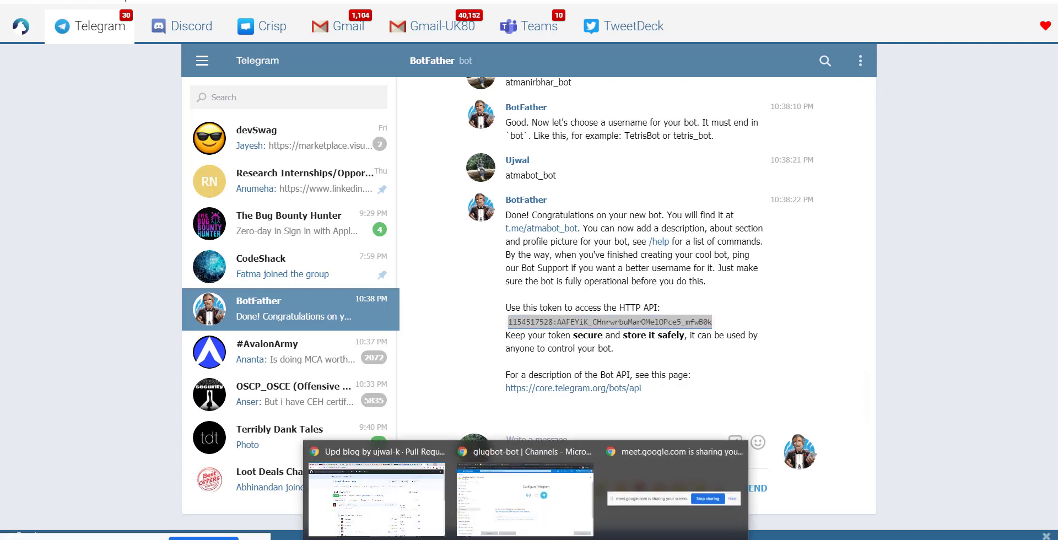
pyautogui.click(552, 521)
# - Paste the bot's access token into glugbot-bot's Telegram channel and save it
pyautogui.click(509, 417)
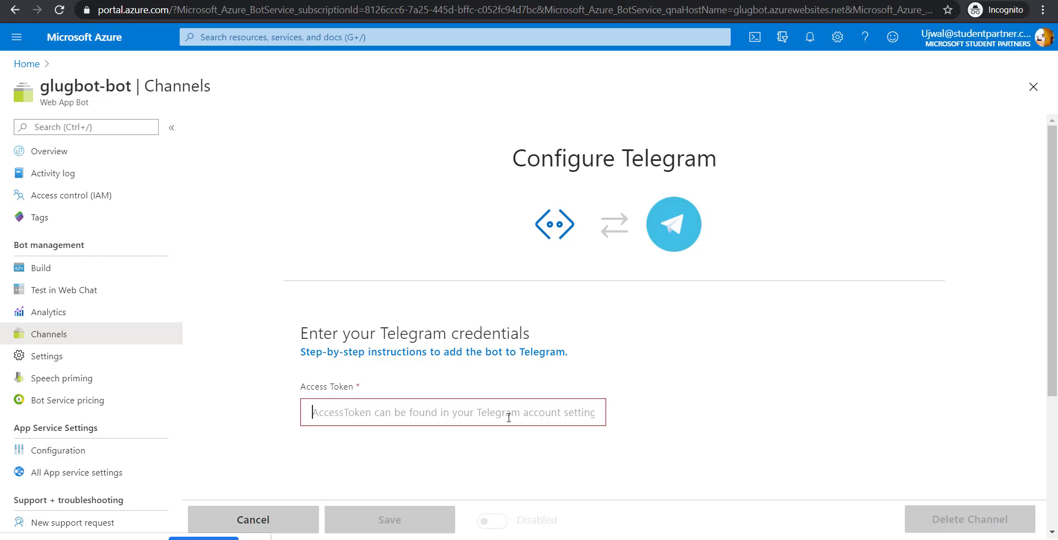
pyautogui.hotkey('ctrl', 'v')
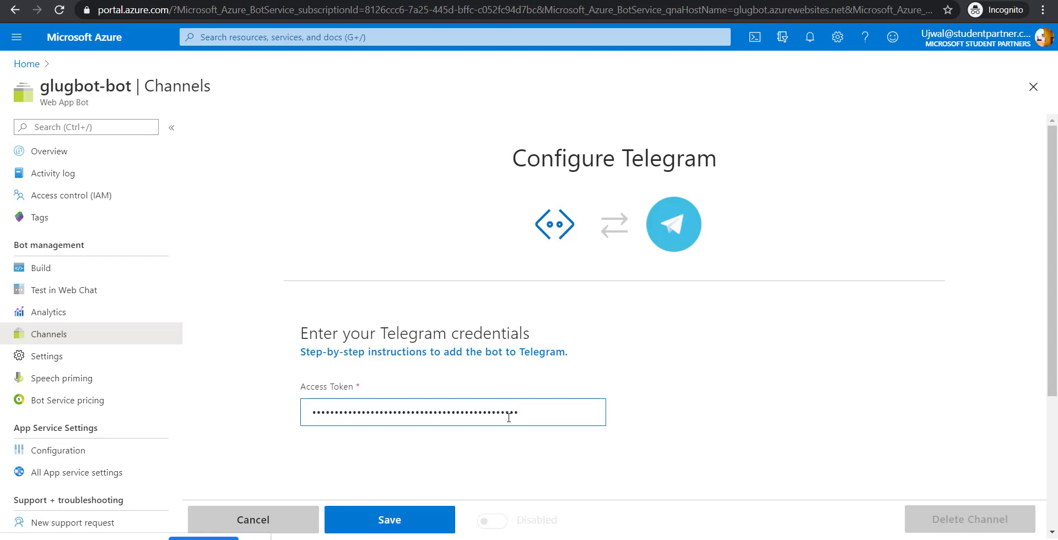
pyautogui.click(413, 519)
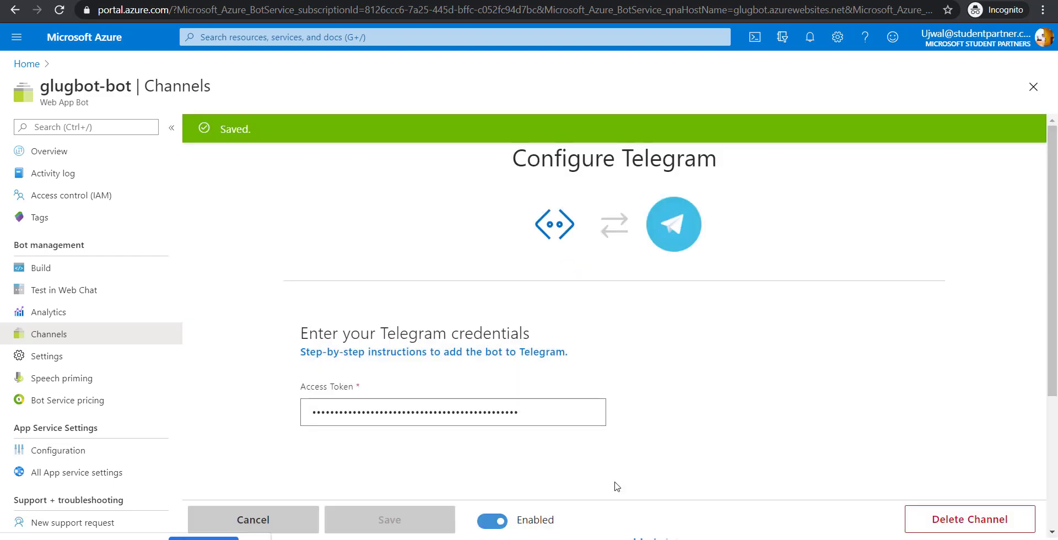
pyautogui.click(672, 515)
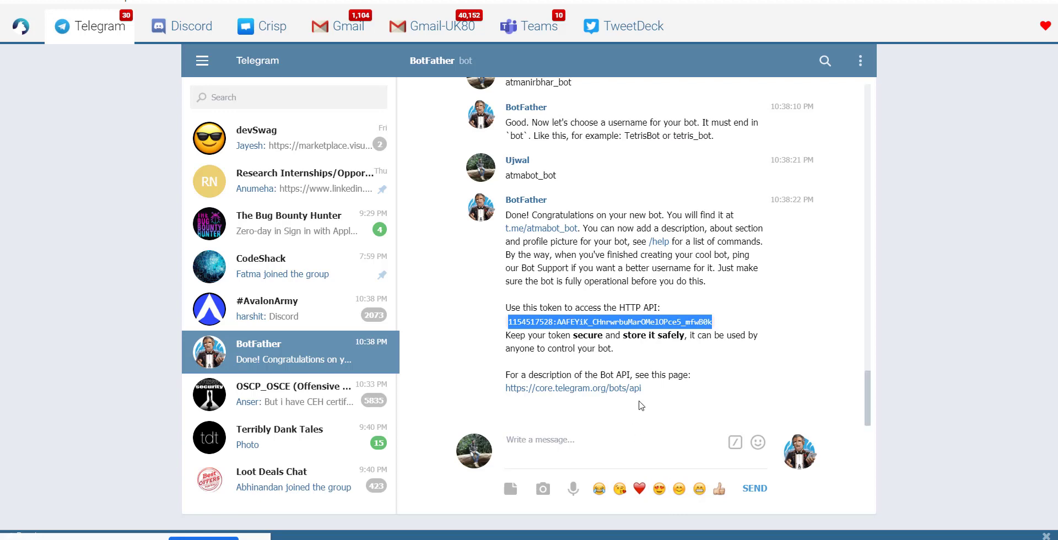
# - Search Telegram for atmabot_bot and open the empty atmanirbhar_bot chat
pyautogui.scroll(1, 683, 339)
pyautogui.moveTo(557, 237); pyautogui.dragTo(507, 244)
pyautogui.hotkey('ctrl', 'c')
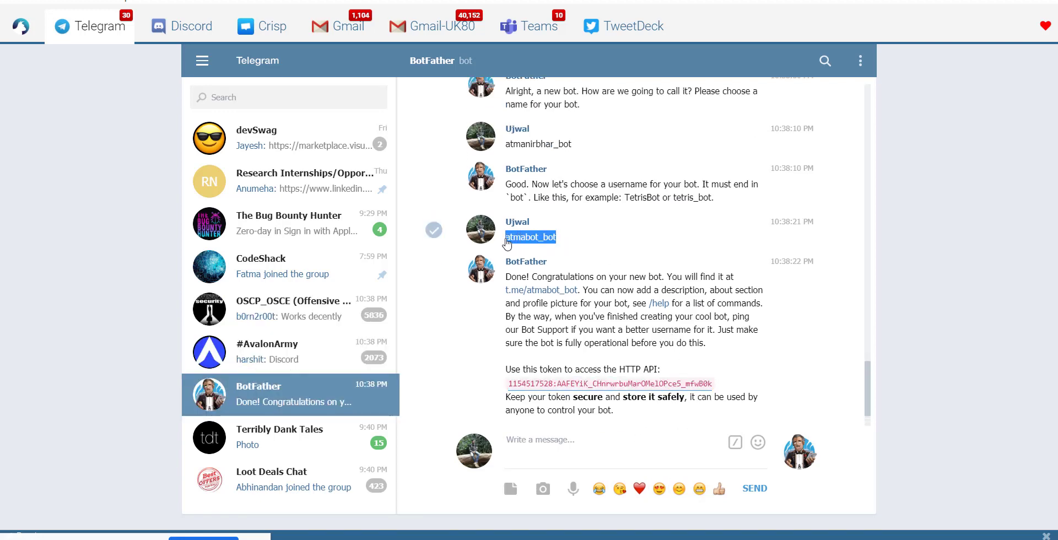
pyautogui.click(272, 99)
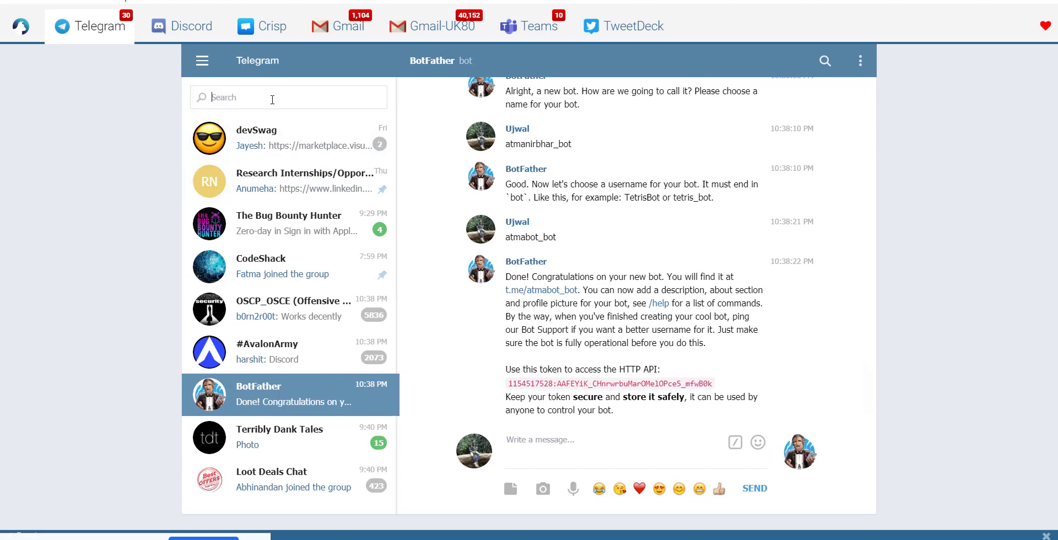
pyautogui.hotkey('ctrl', 'v')
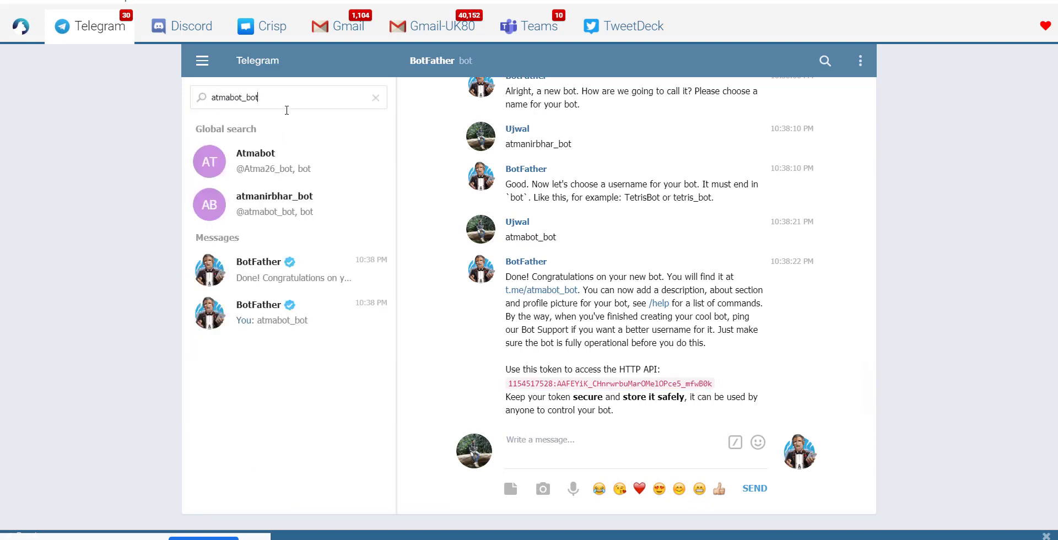
pyautogui.click(312, 213)
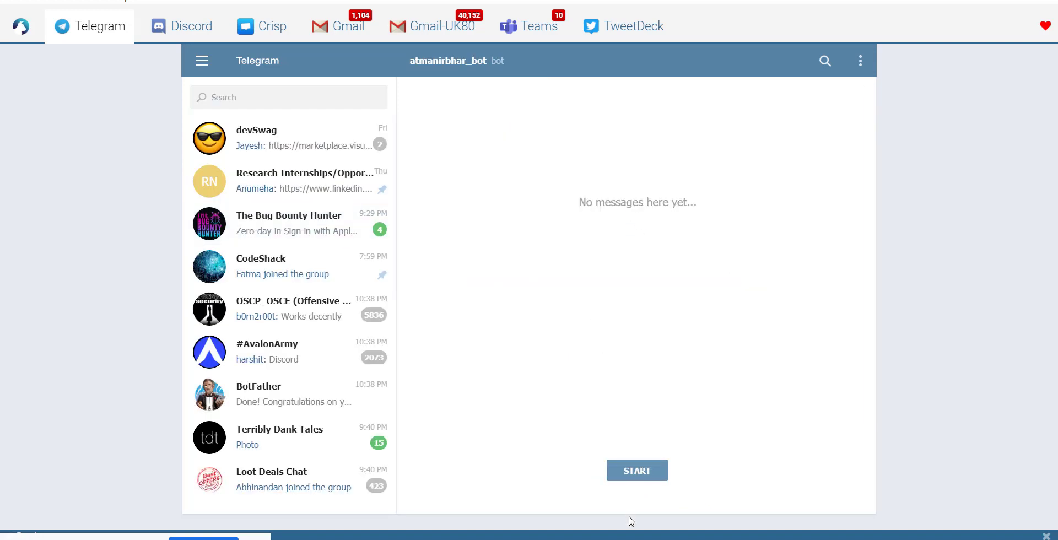
# - Start atmanirbhar_bot and send 'Hi' and 'A for apple, then B for?'
pyautogui.click(638, 472)
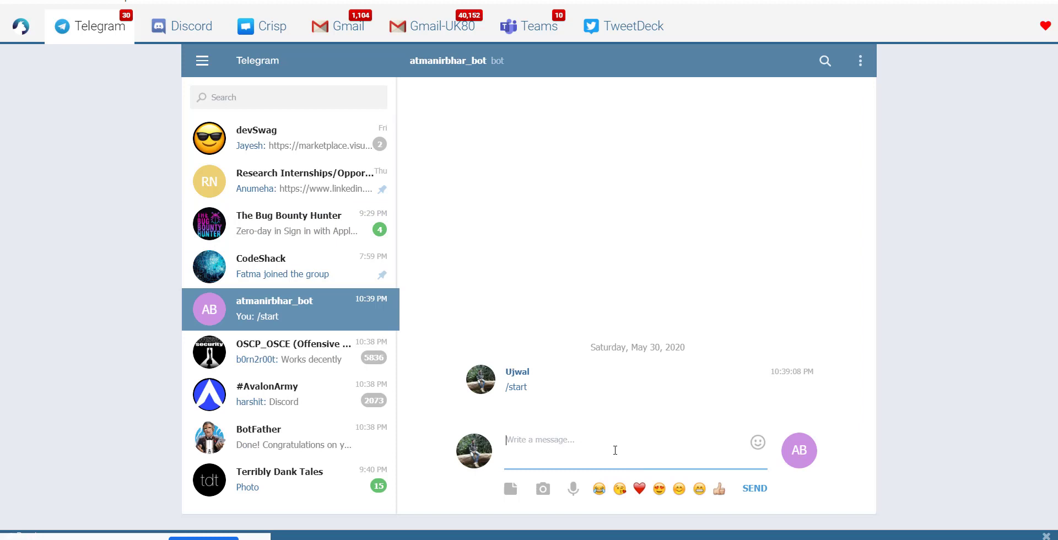
pyautogui.write('Hi')
pyautogui.press('Return')
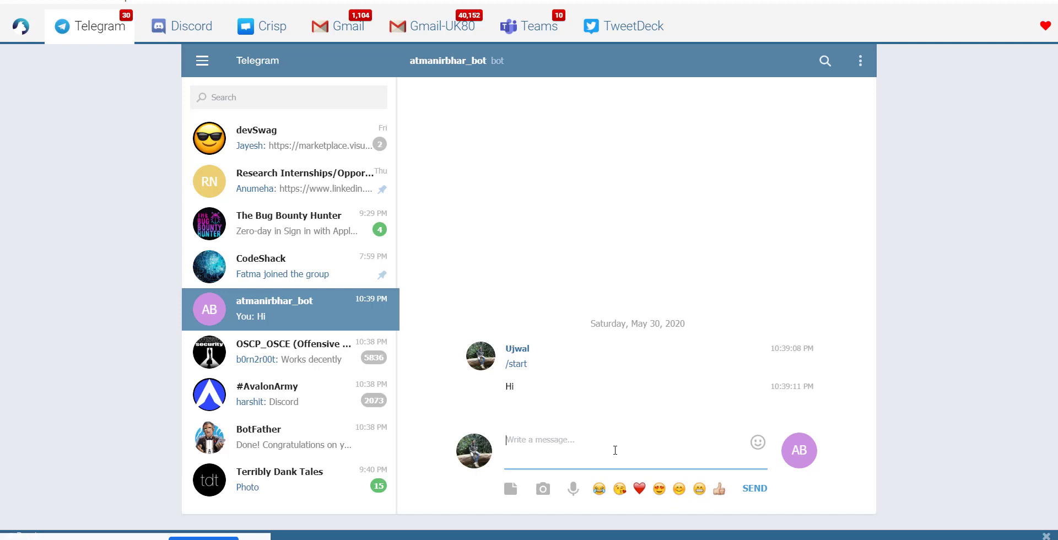
pyautogui.write('A for apple, then B for?')
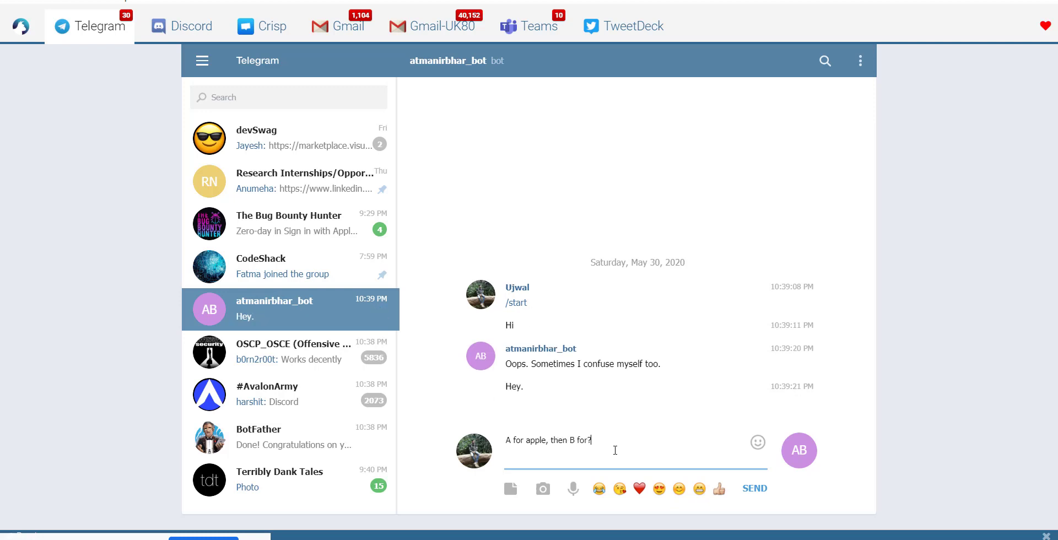
pyautogui.press('Return')
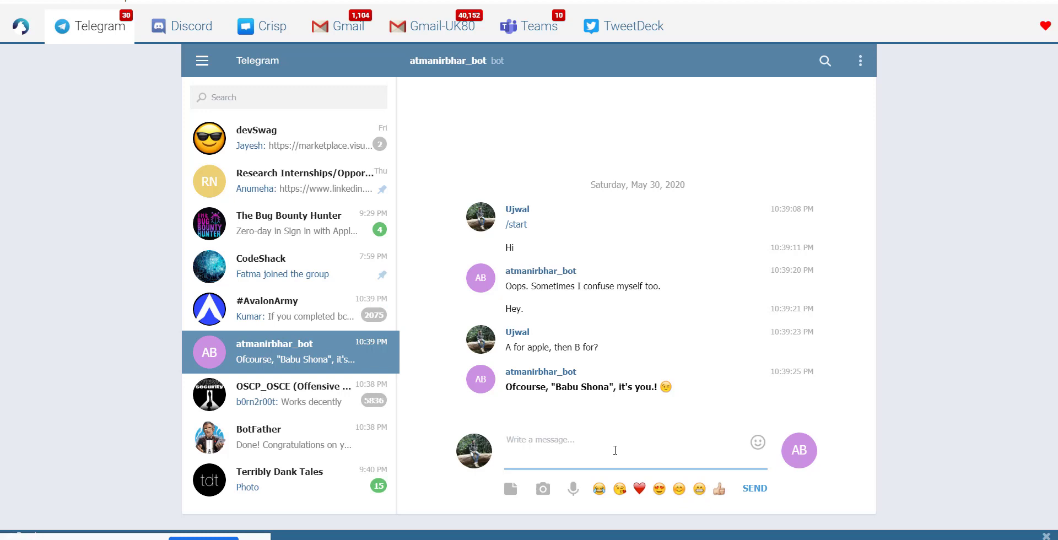
# - Ask the bot 'What is chillitray?' and 'Why chillitray?' to get knowledge-base answers
pyautogui.write('What is chillitray?')
pyautogui.press('Return')
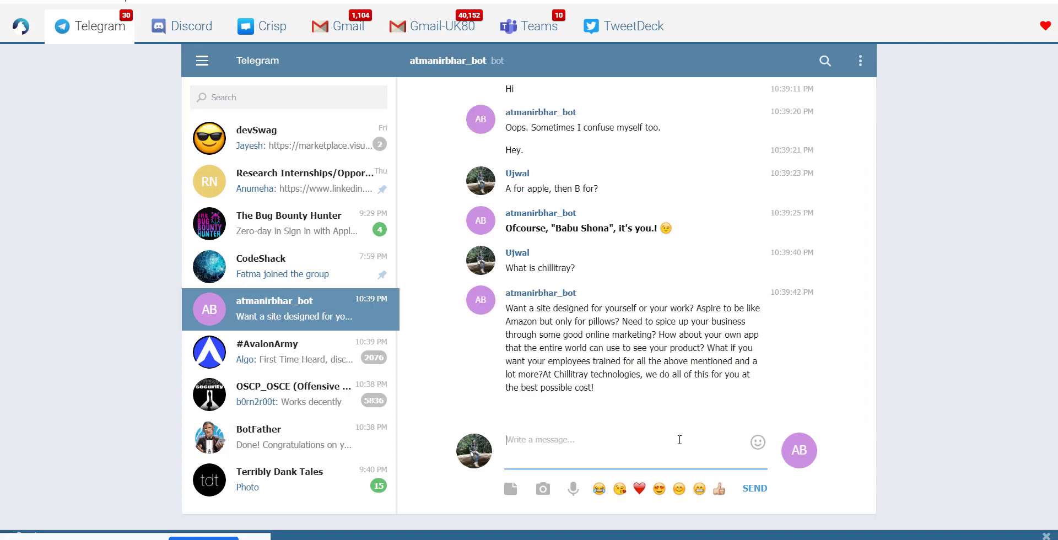
pyautogui.write('Why chillitray?')
pyautogui.press('Return')
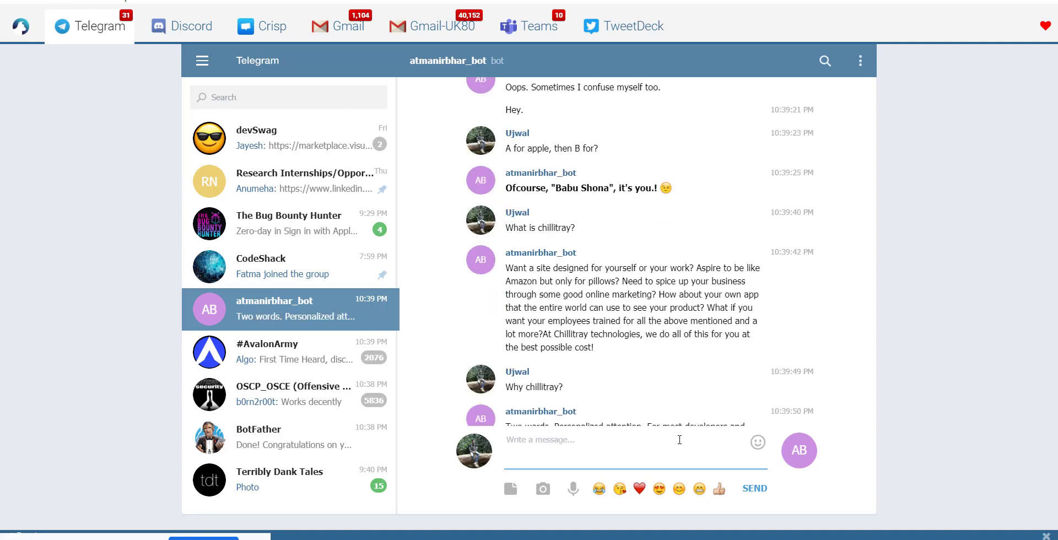
# - Send 'Hi' to atmanirbhar_bot again in the Telegram chat
pyautogui.scroll(-3, 687, 385)
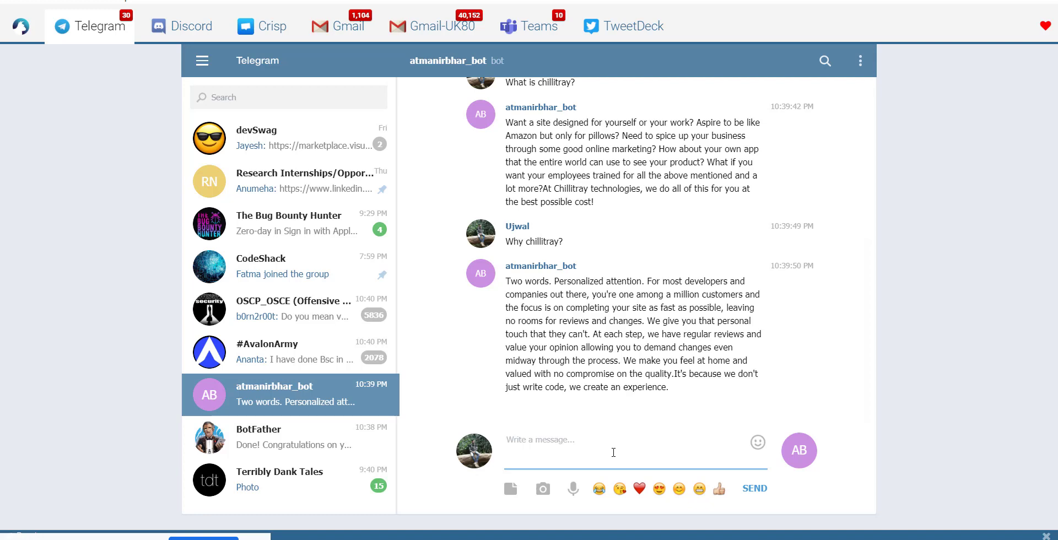
pyautogui.write('Hi')
pyautogui.press('Return')
# - Ask the bot who a named person is, getting its next-door-friend joke reply
pyautogui.click(524, 496)
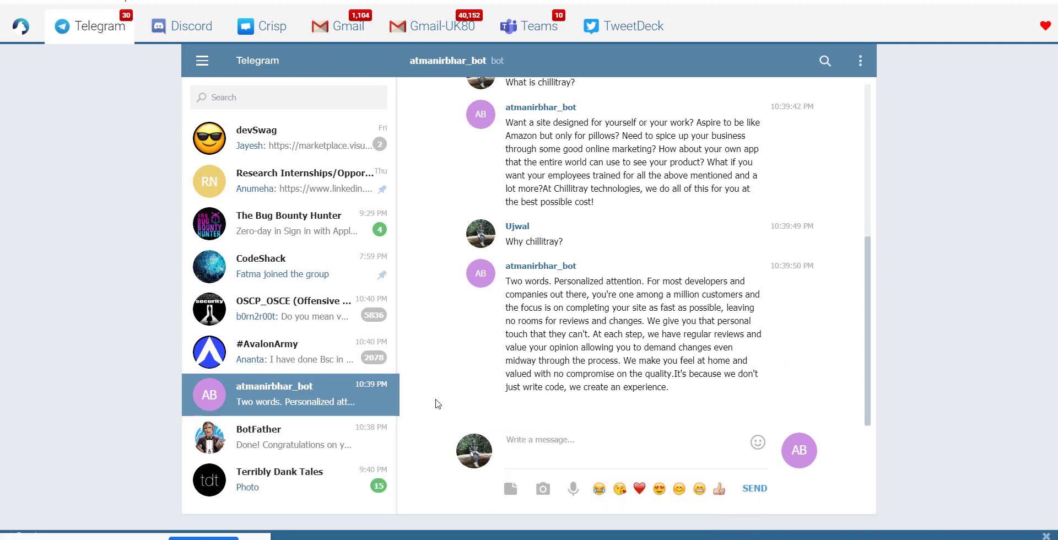
pyautogui.scroll(5, 581, 369)
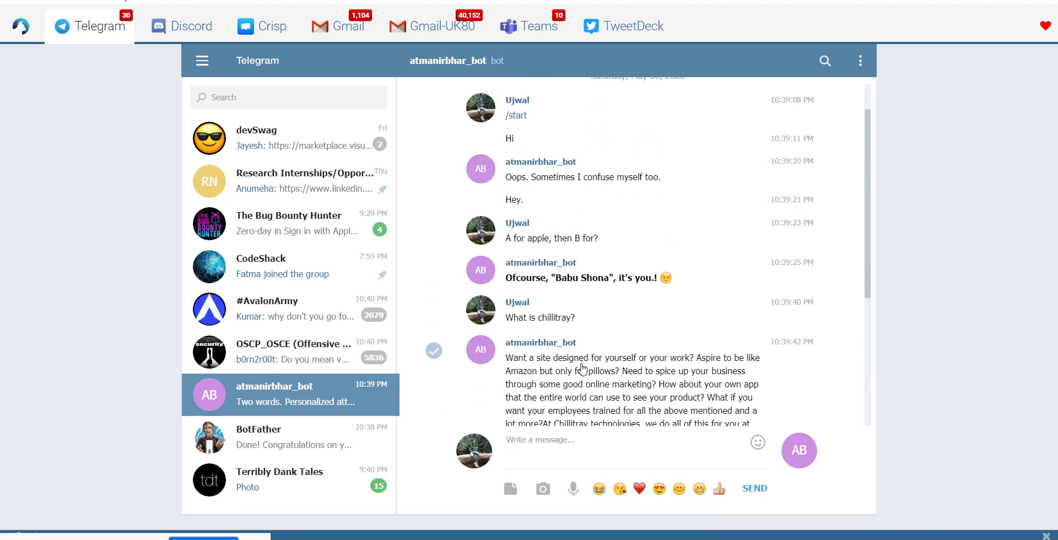
pyautogui.scroll(-5, 582, 369)
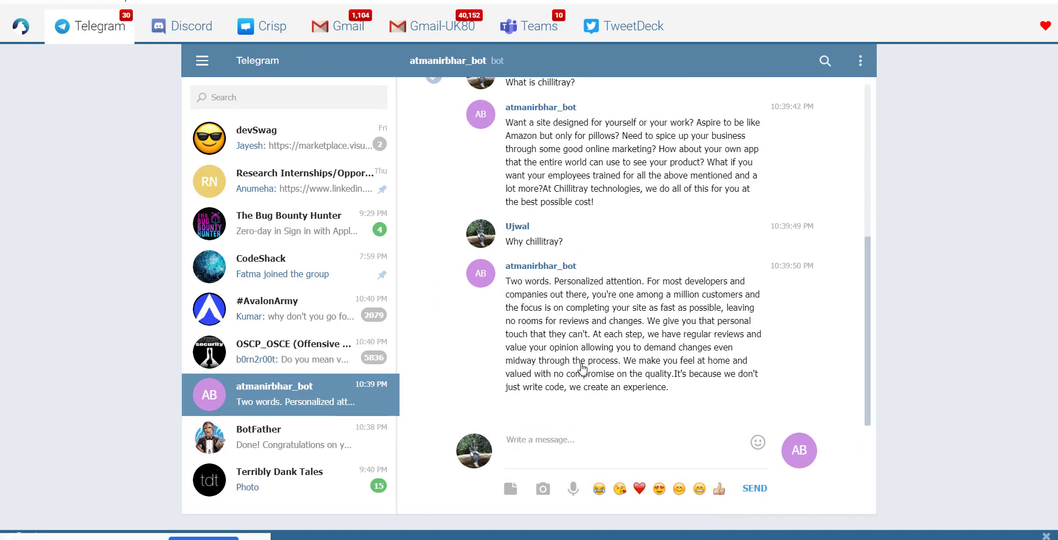
pyautogui.click(579, 446)
pyautogui.write('Who is ')
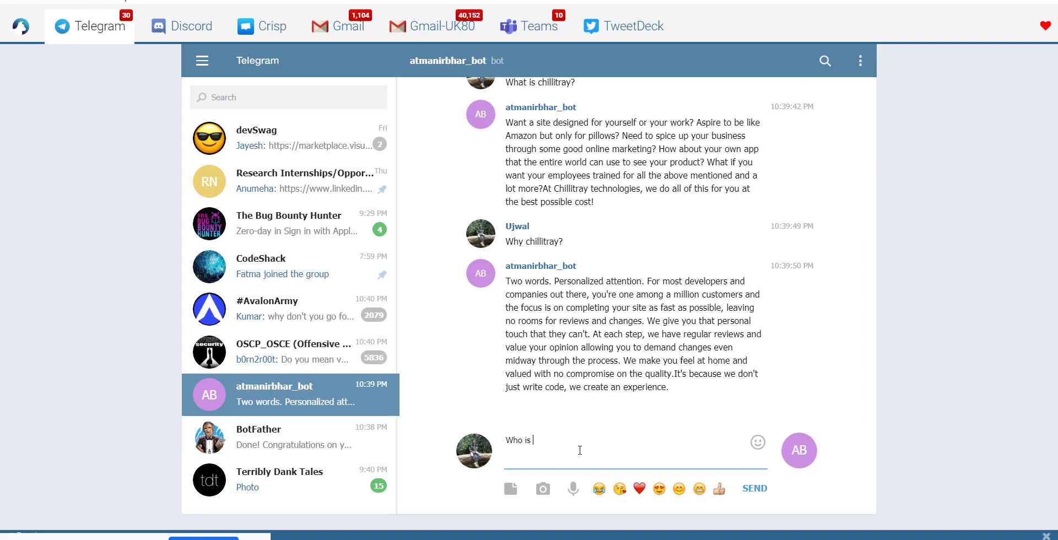
pyautogui.write('angel priya?')
pyautogui.press('Return')
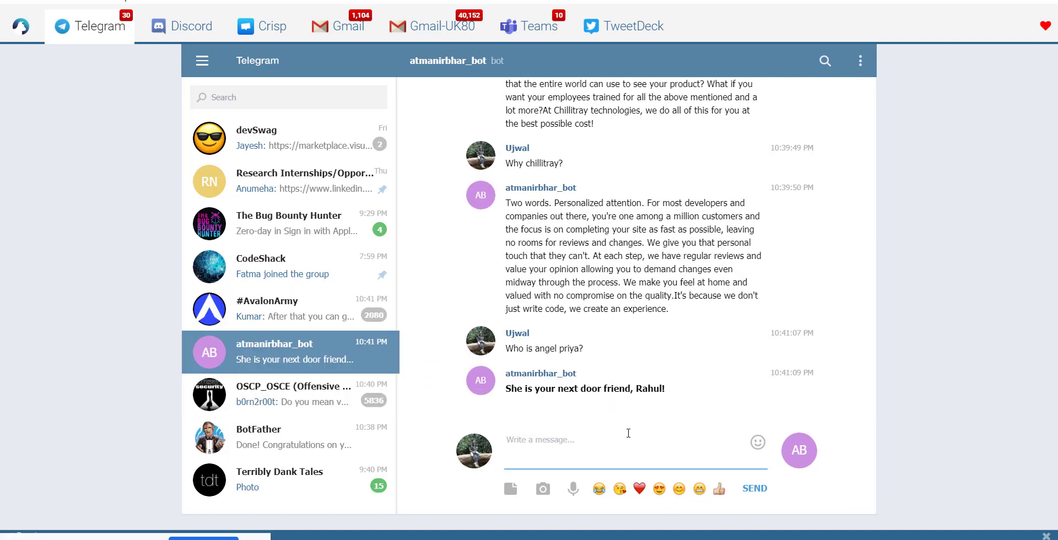
pyautogui.scroll(3, 626, 373)
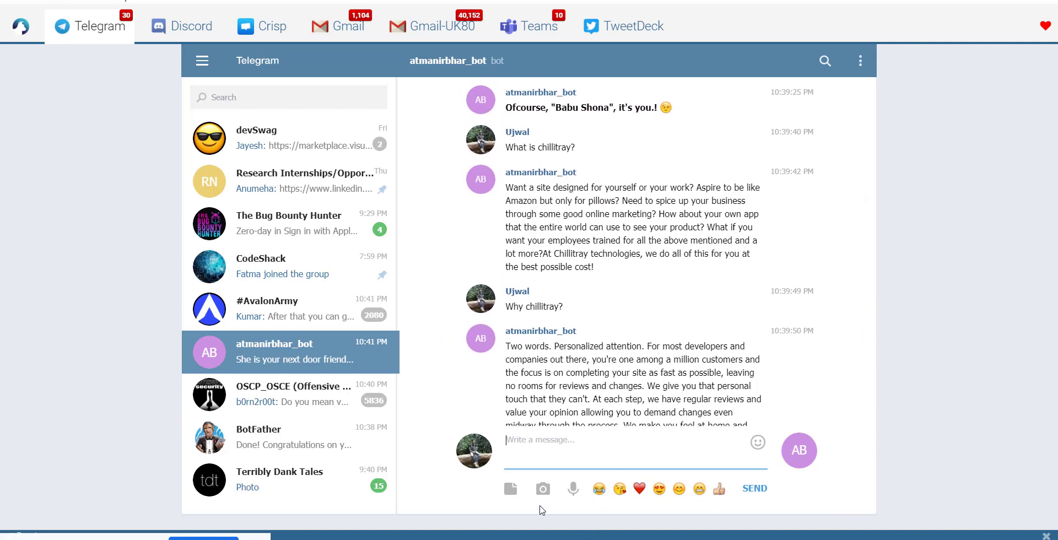
pyautogui.moveTo(526, 538)
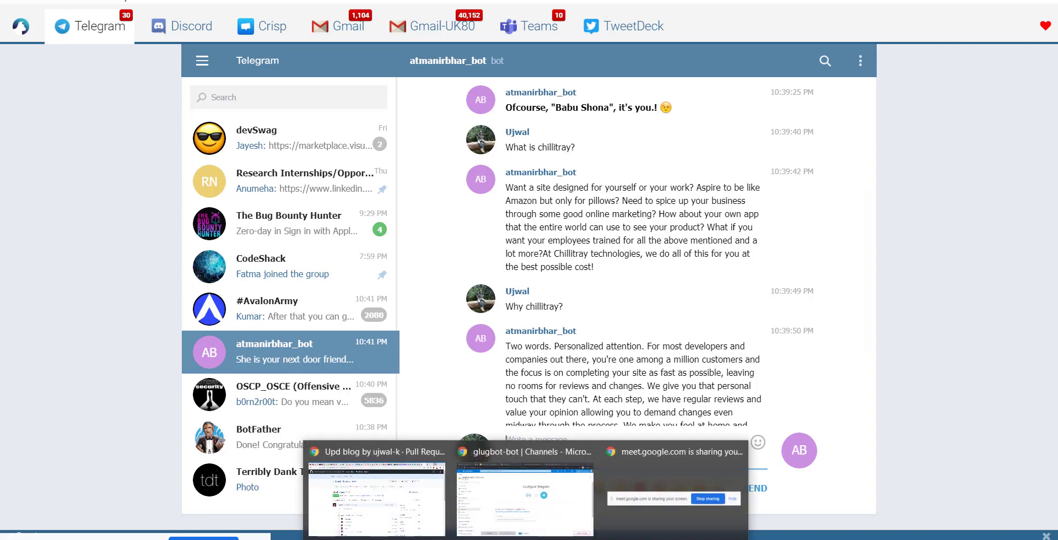
# - Return to glugbot-bot's Channels page in Azure and review the list showing Telegram Running
pyautogui.click(524, 491)
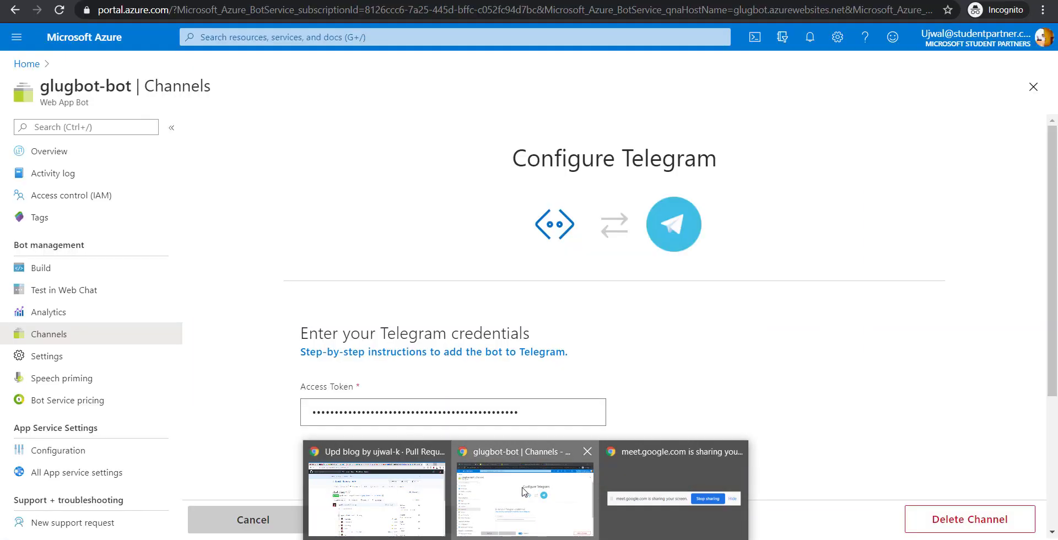
pyautogui.click(65, 312)
pyautogui.click(57, 335)
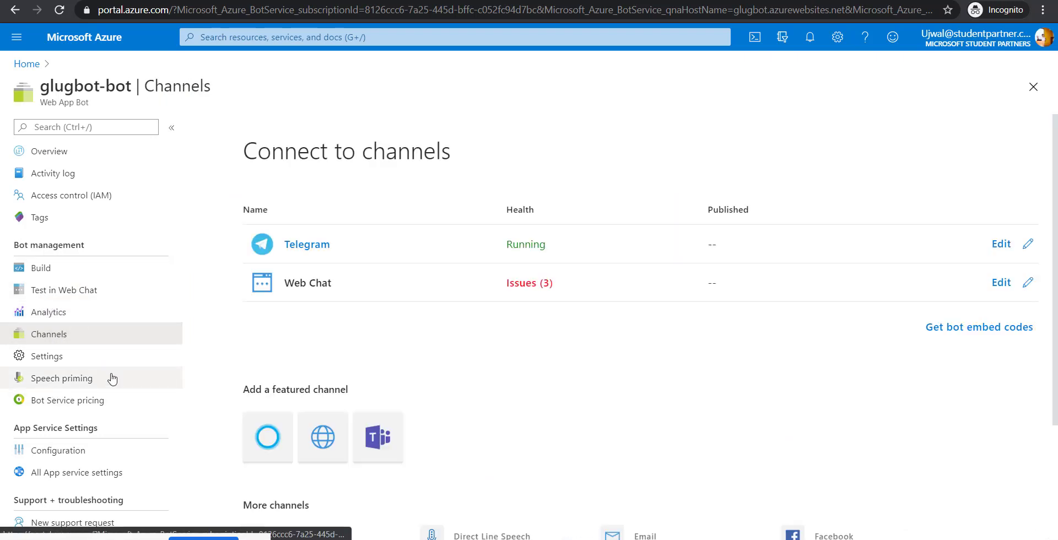
pyautogui.scroll(-3, 374, 350)
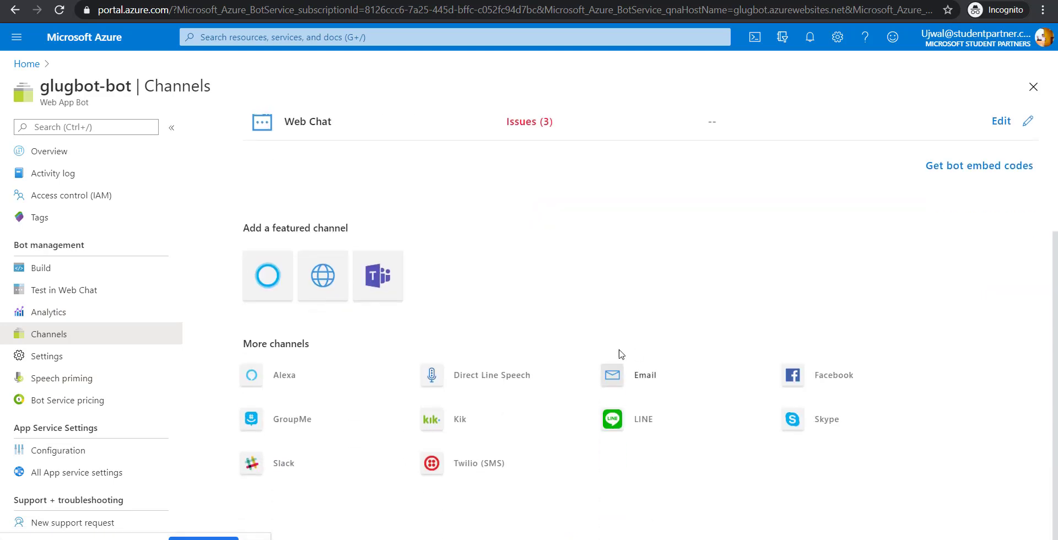
pyautogui.scroll(1, 590, 365)
pyautogui.scroll(2, 590, 365)
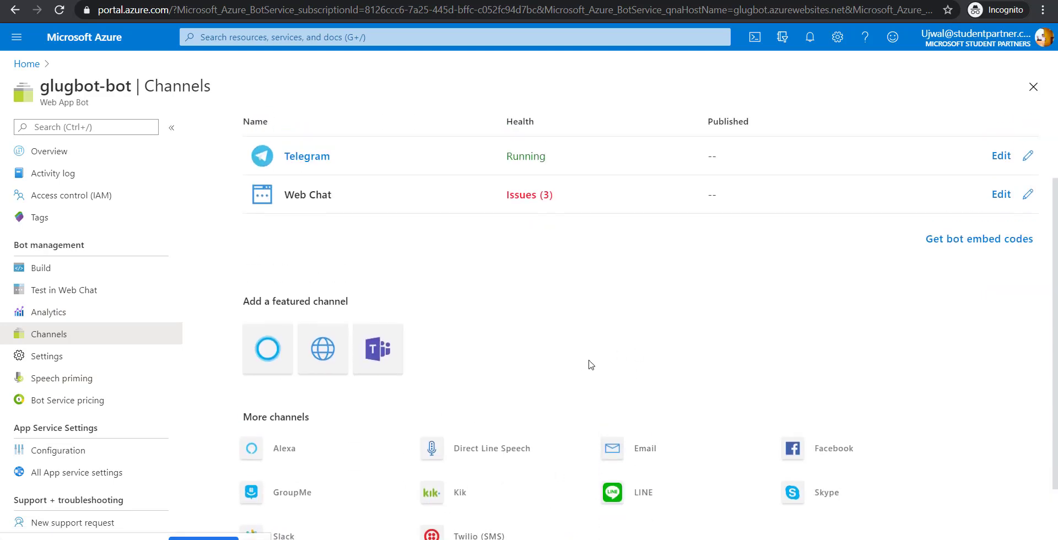
pyautogui.scroll(-3, 590, 364)
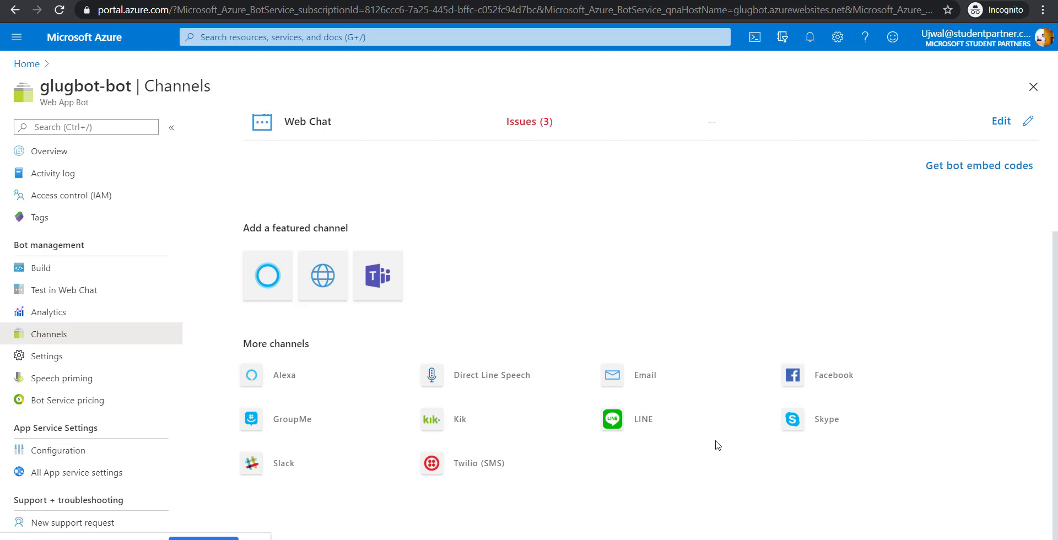
pyautogui.scroll(3, 554, 293)
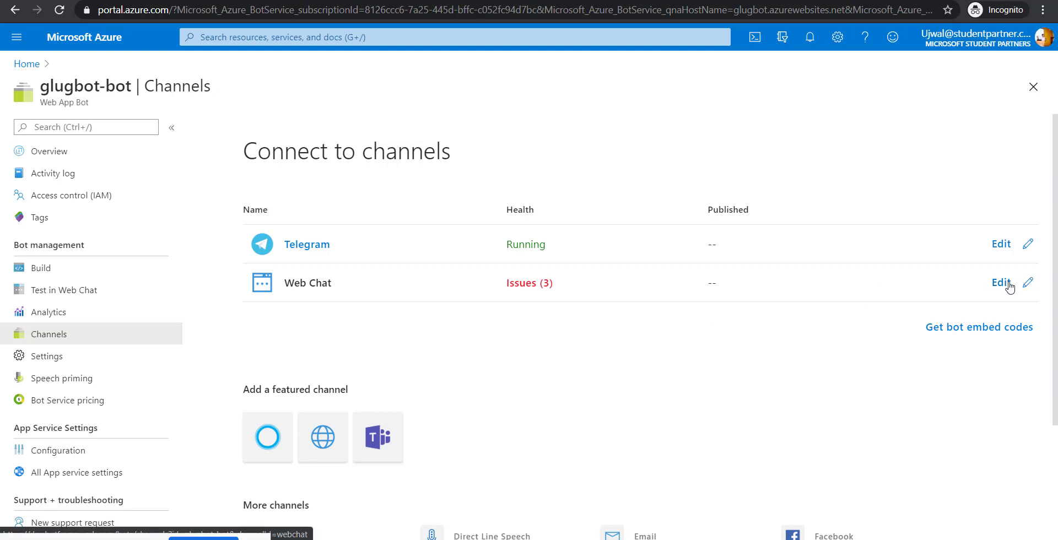
pyautogui.scroll(-3, 848, 364)
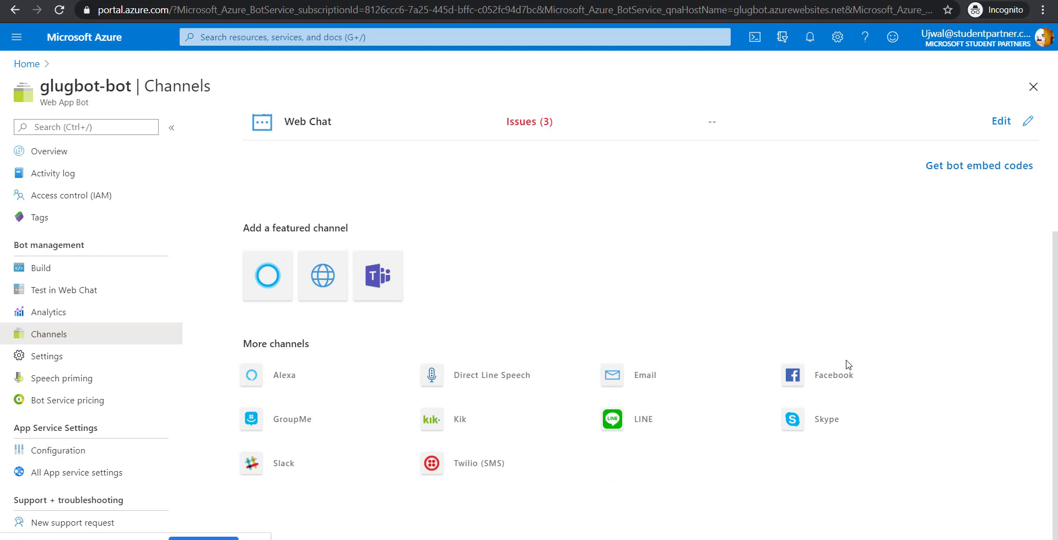
pyautogui.scroll(1, 848, 364)
pyautogui.scroll(-1, 848, 364)
# - Load ravijain.in/chatbot.html in a private Chrome window and send 'Hi', getting 'Hello and welcome!'
pyautogui.hotkey('ctrl', 'shift', 'n')
pyautogui.write('www')
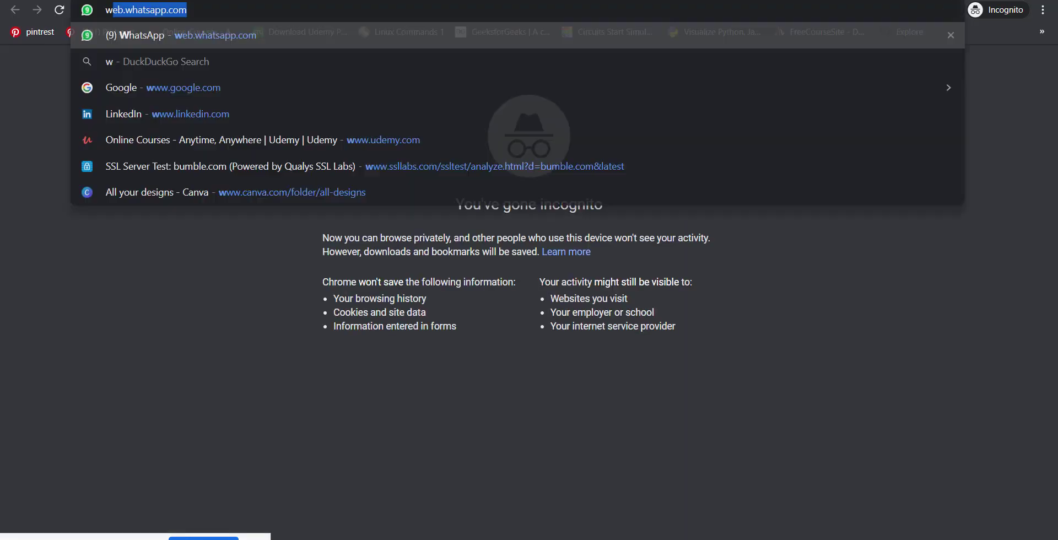
pyautogui.press('BackSpace')
pyautogui.press('BackSpace')
pyautogui.press('BackSpace')
pyautogui.write('https://')
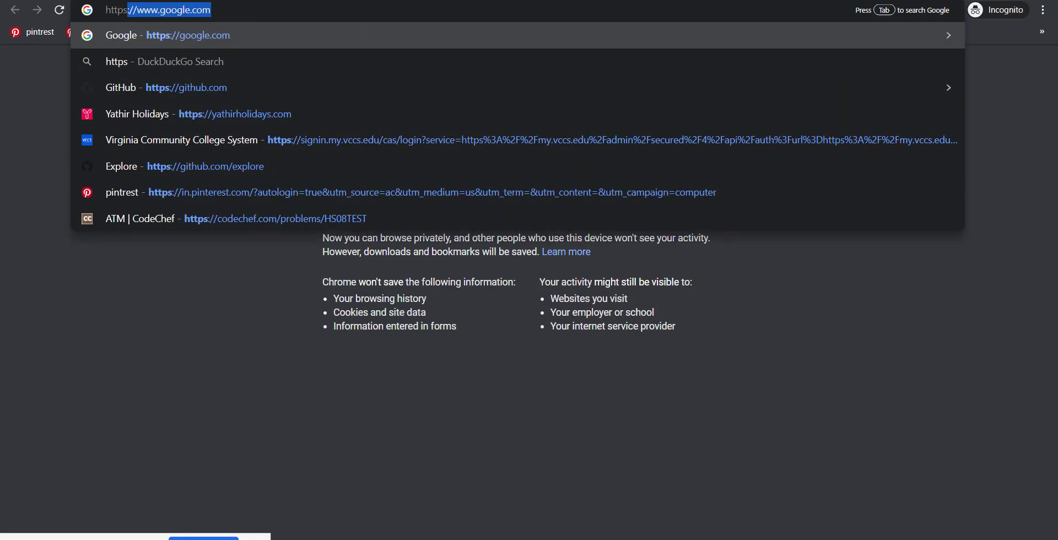
pyautogui.write('ravij')
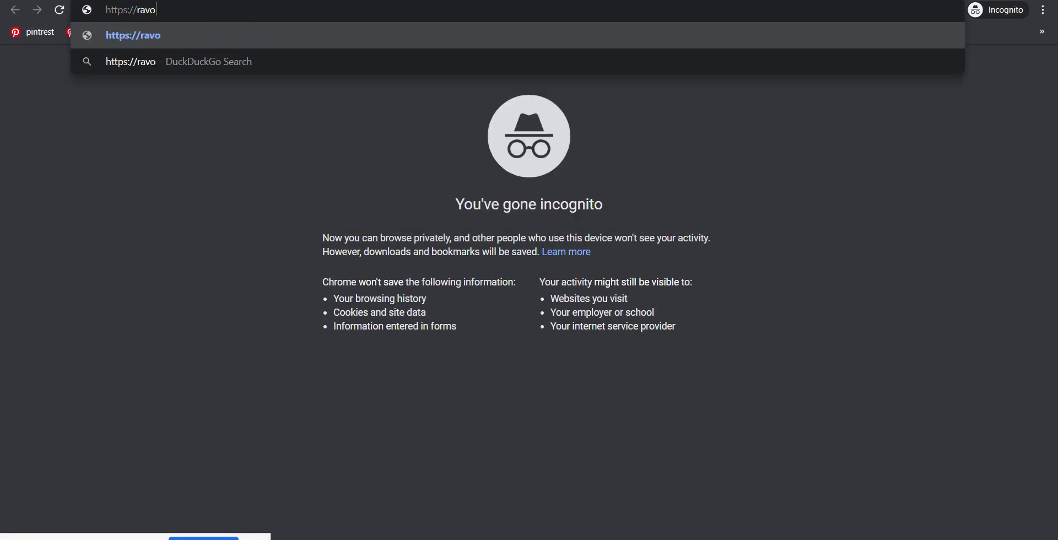
pyautogui.press('BackSpace')
pyautogui.press('BackSpace')
pyautogui.write('ijain.in/')
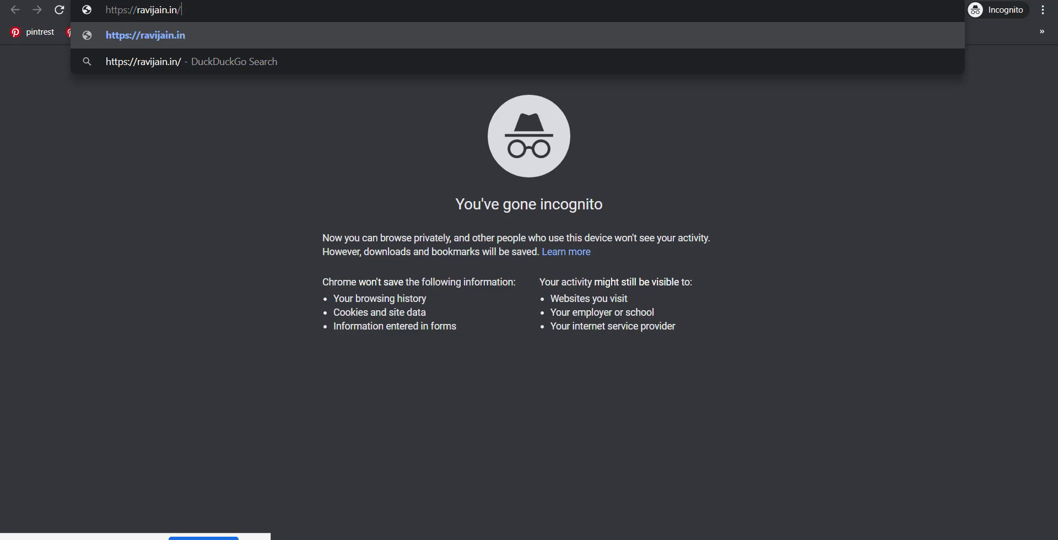
pyautogui.write('chatbo')
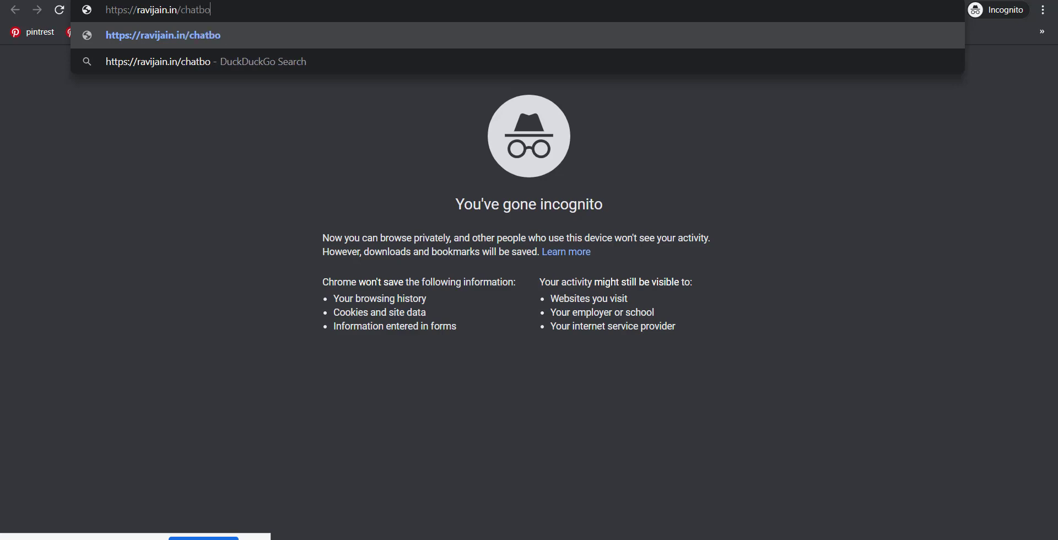
pyautogui.write('t.html')
pyautogui.press('Return')
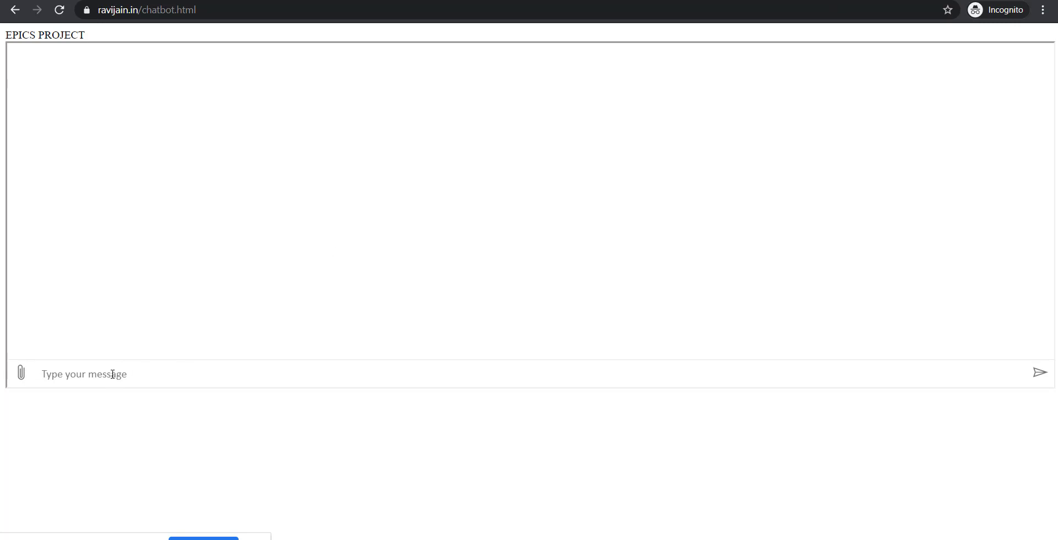
pyautogui.write('Hi')
pyautogui.press('Return')
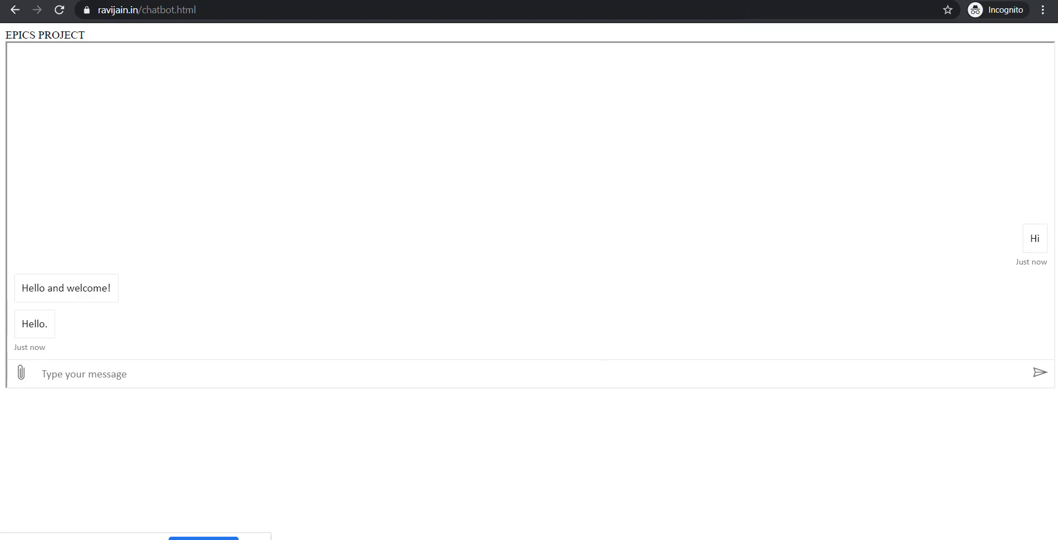
# - Switch to the Glug Dev Day 1 deck and go to slide 13, the GLUG DEV DAYS poster
pyautogui.click(407, 1)
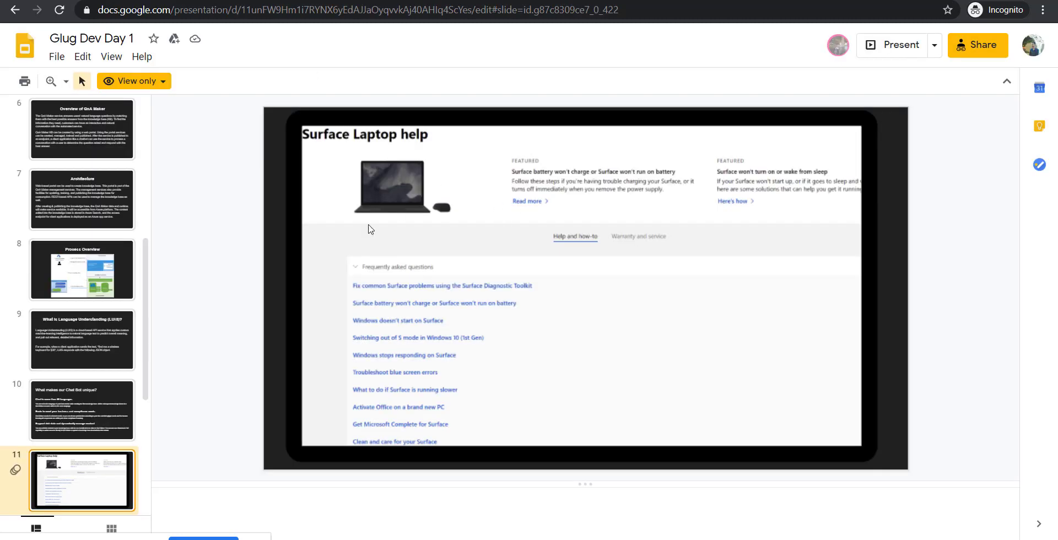
pyautogui.scroll(-2, 123, 336)
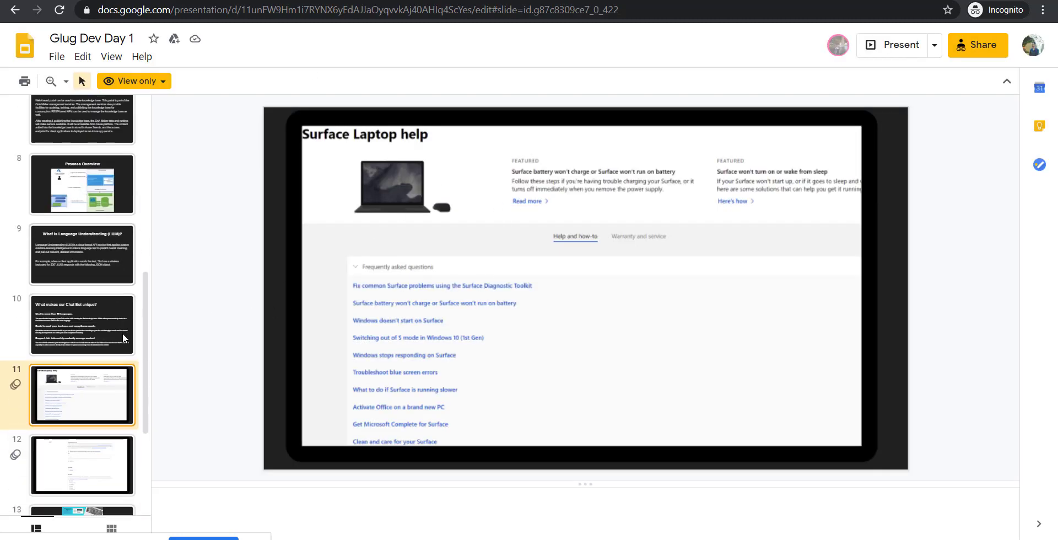
pyautogui.scroll(-1, 122, 333)
pyautogui.click(120, 398)
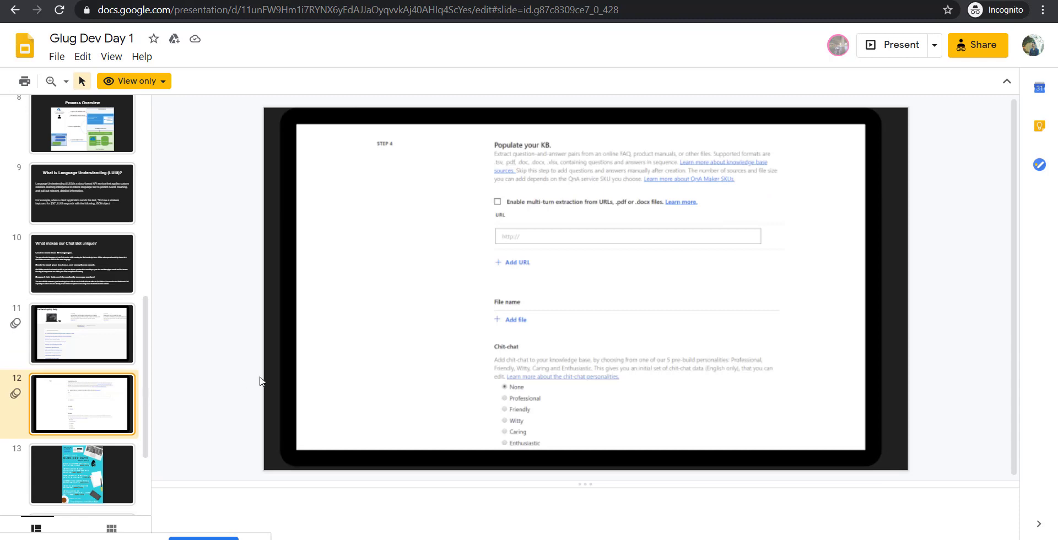
pyautogui.click(55, 472)
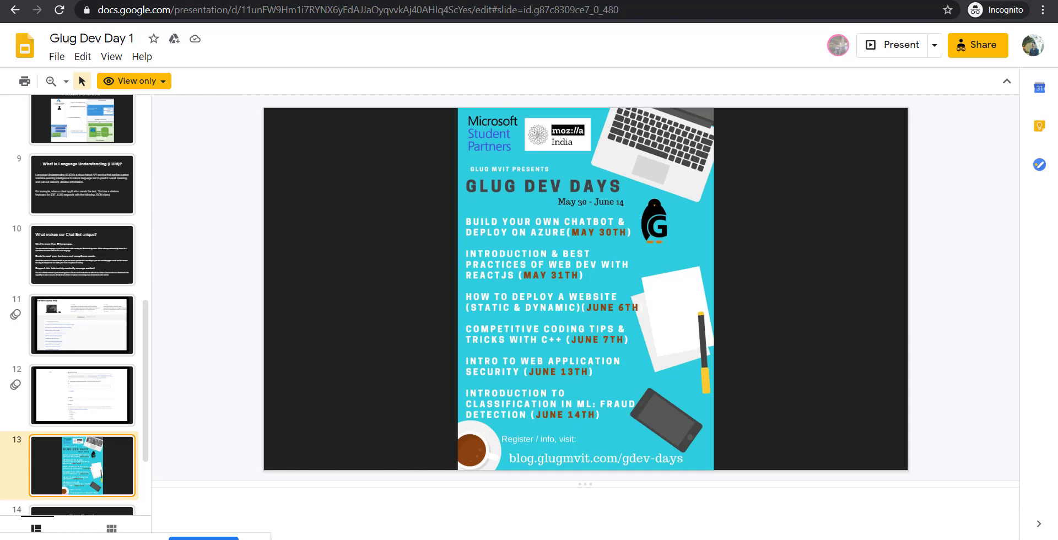
# - Launch Notepad from Windows search and start typing the admin e-mail address
pyautogui.press('super')
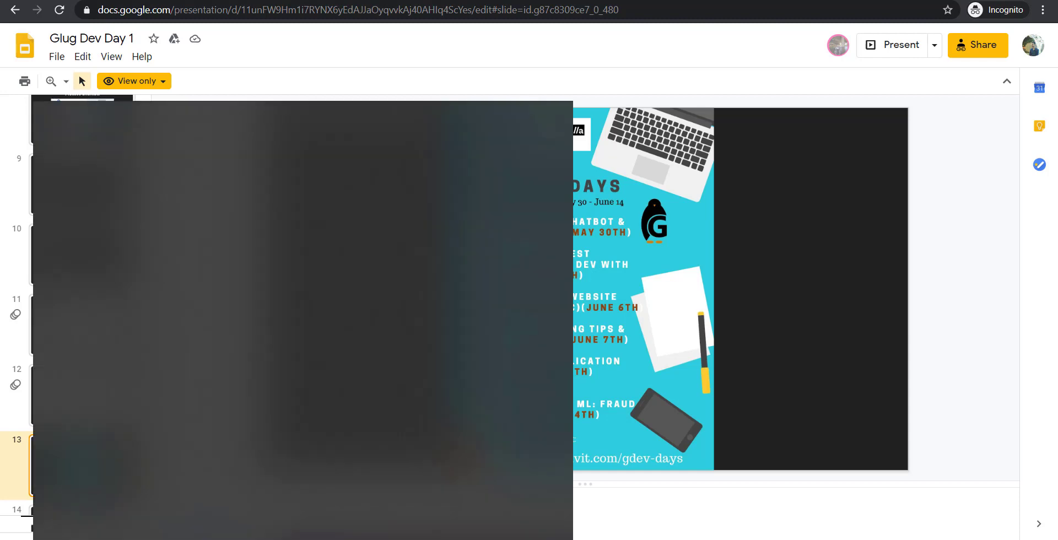
pyautogui.write('note')
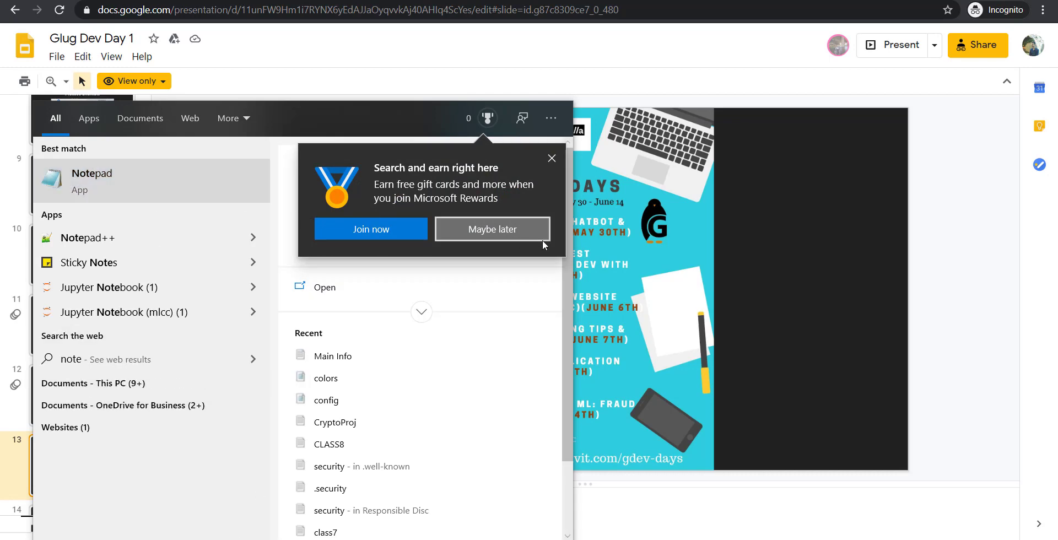
pyautogui.press('Return')
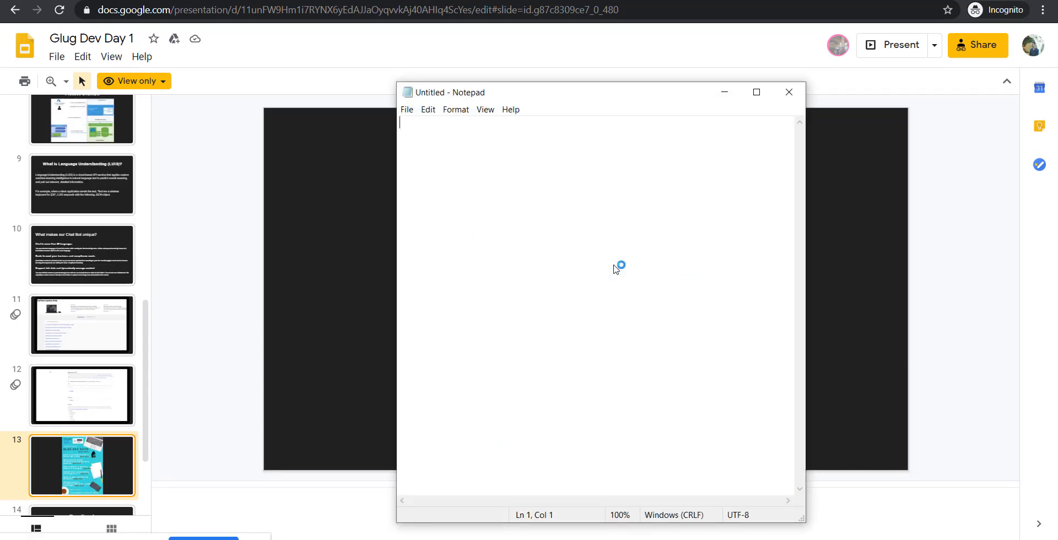
pyautogui.write('admin')
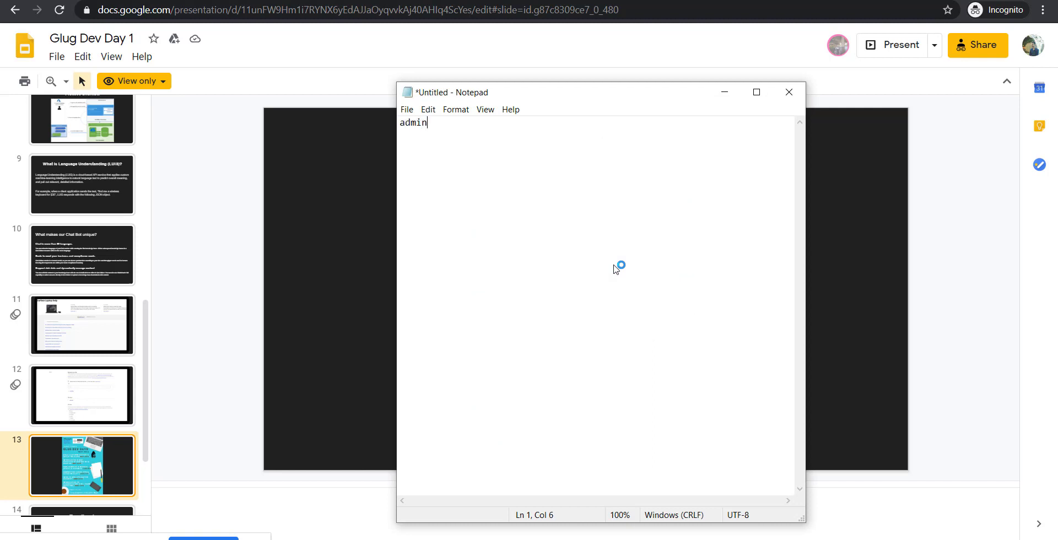